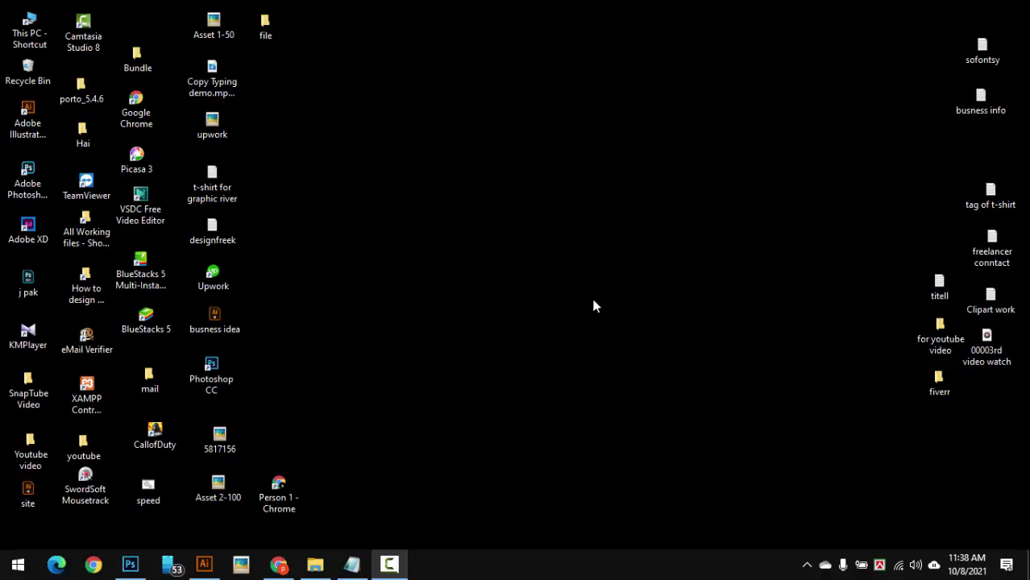
Start a new document 'fb ads banner', 2000 × 2000 pixels, with a white background
click(130, 564)
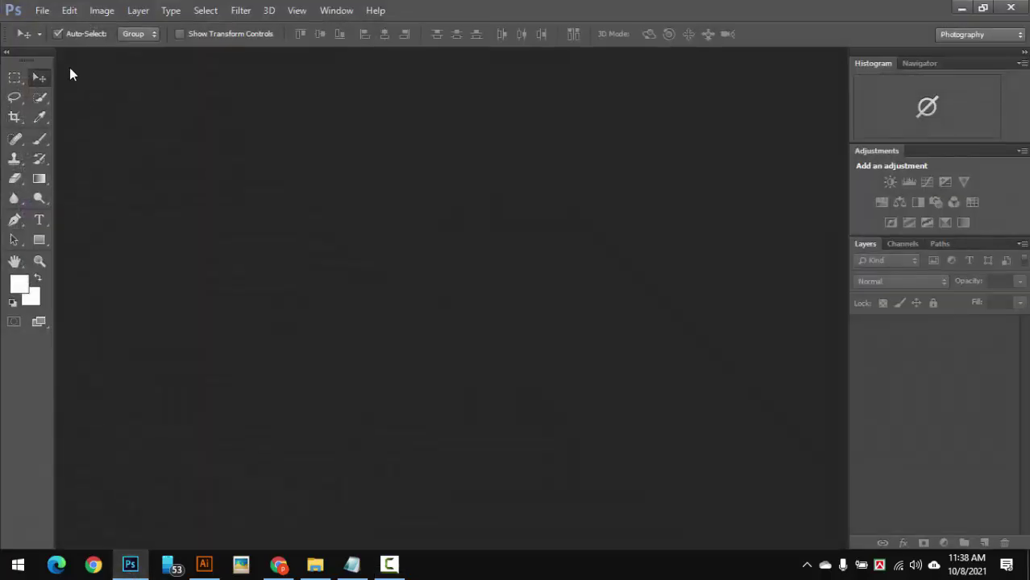
click(42, 11)
click(74, 28)
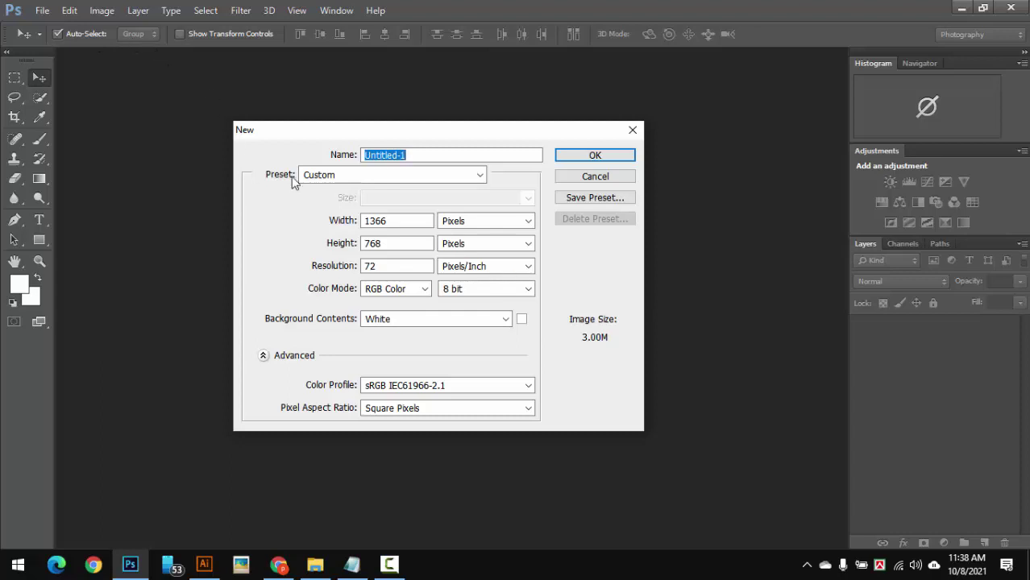
text(fb ads banner)
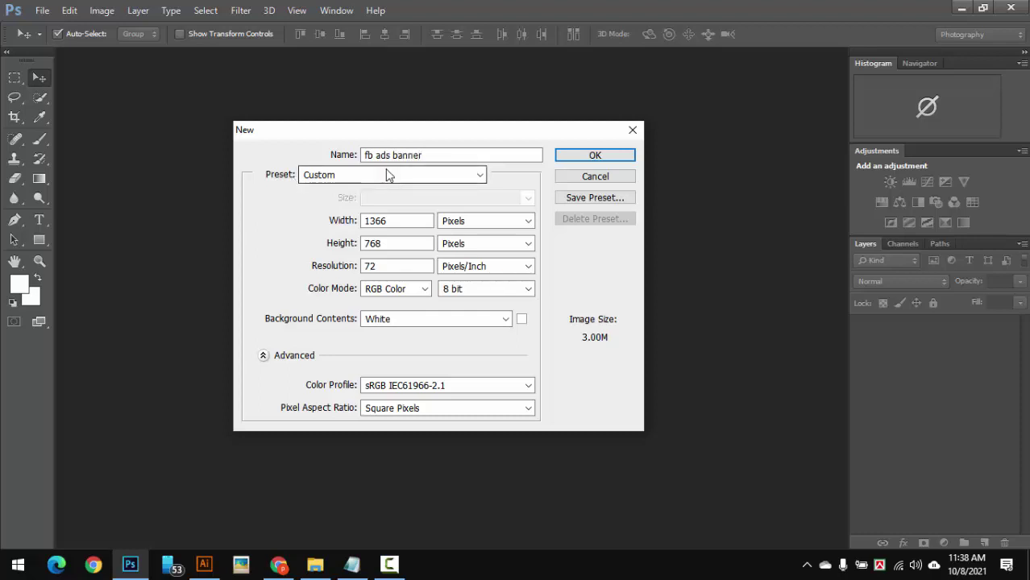
double_click(393, 220)
text(2000)
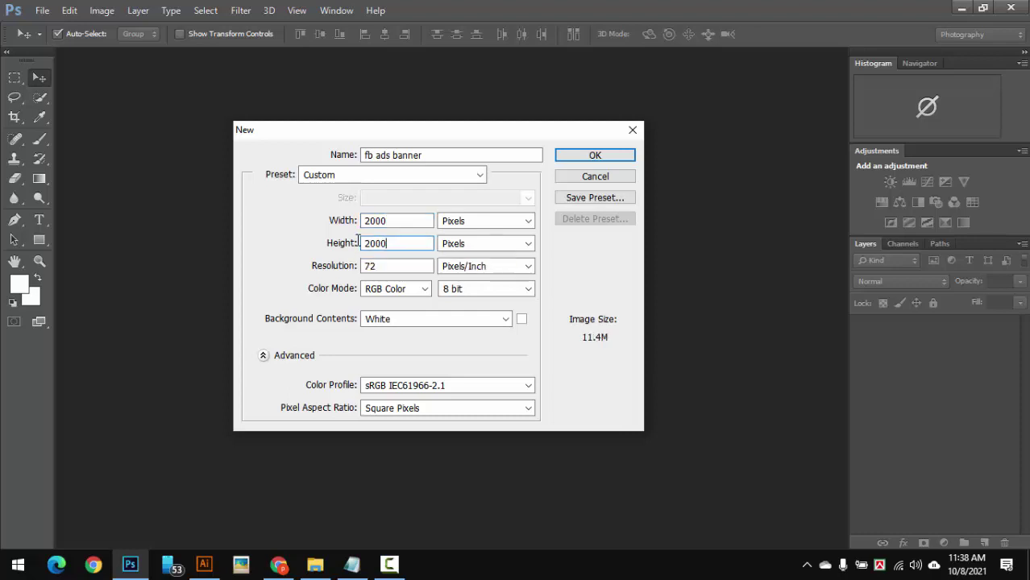
key(Return)
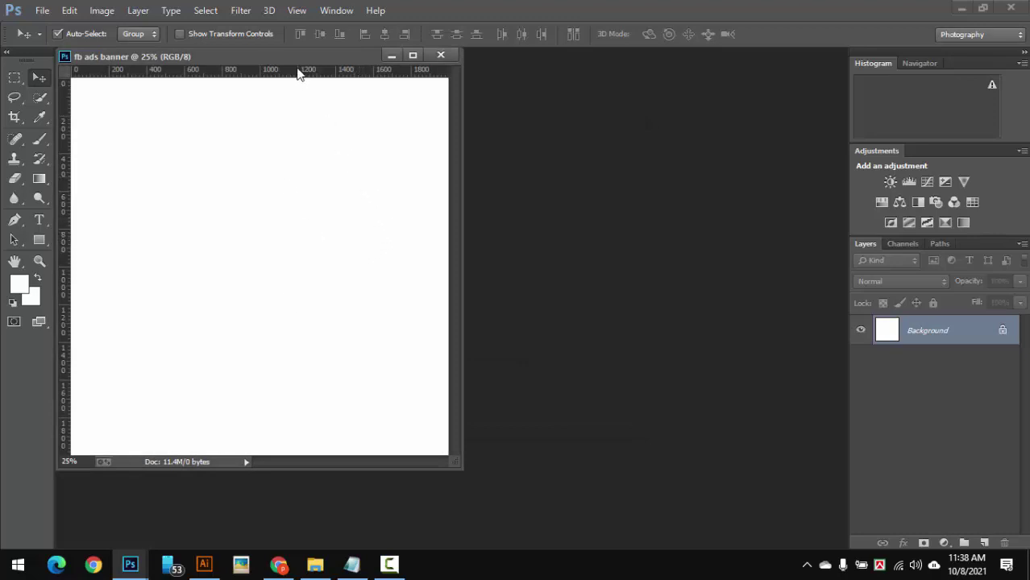
Dock the floating document as a workspace tab and zoom in on the canvas
drag(297, 59, 500, 60)
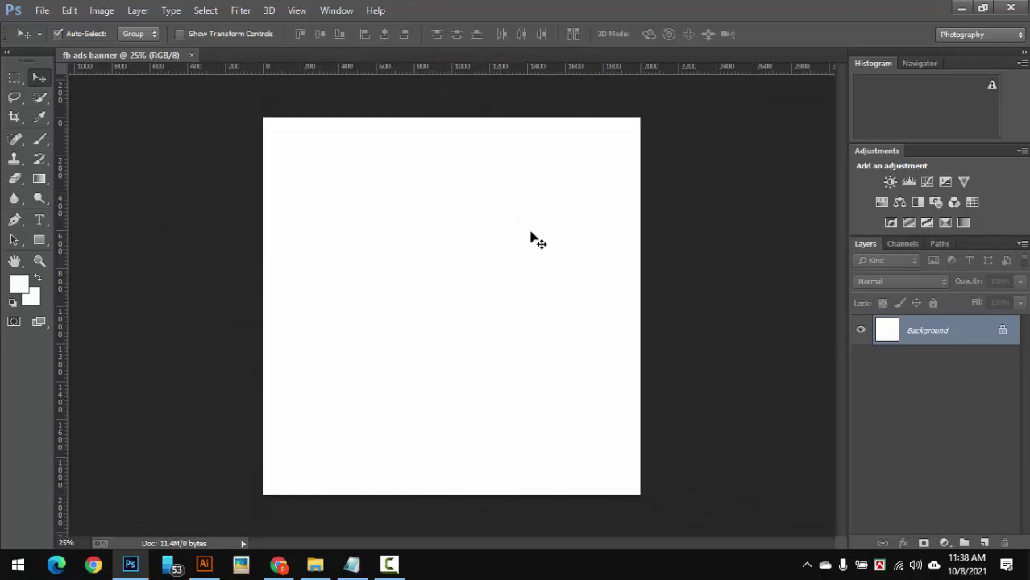
mouse_move(533, 237)
mouse_down()
mouse_move(475, 259)
mouse_move(545, 301)
mouse_move(380, 222)
mouse_up()
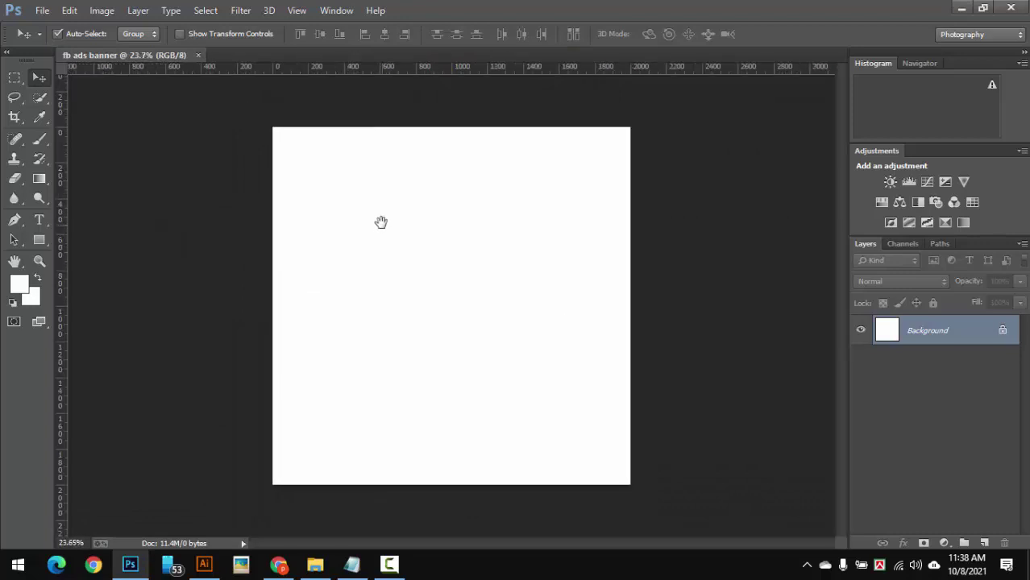
mouse_move(364, 141)
mouse_down()
mouse_move(443, 211)
mouse_move(419, 230)
mouse_up()
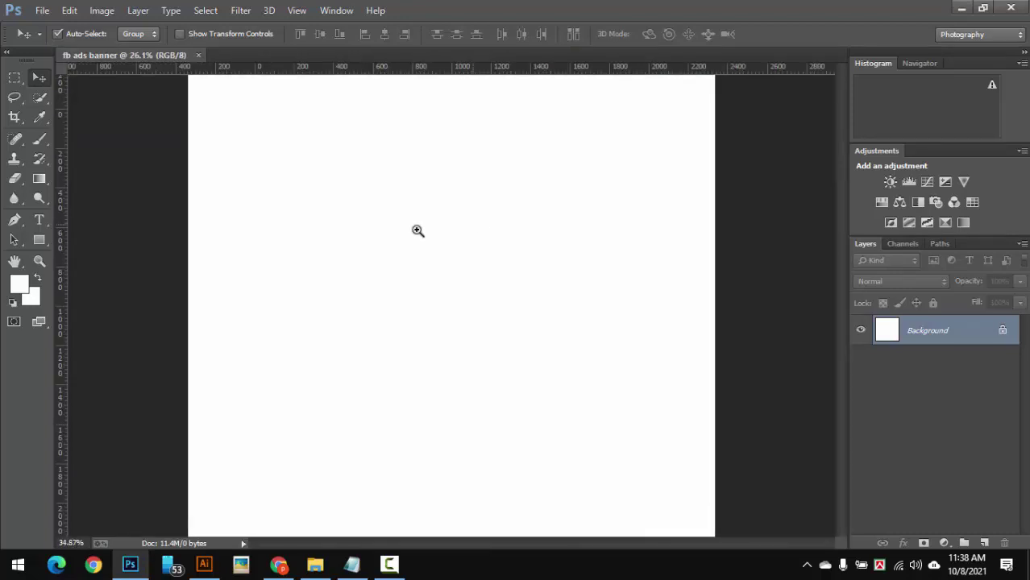
drag(289, 166, 306, 306)
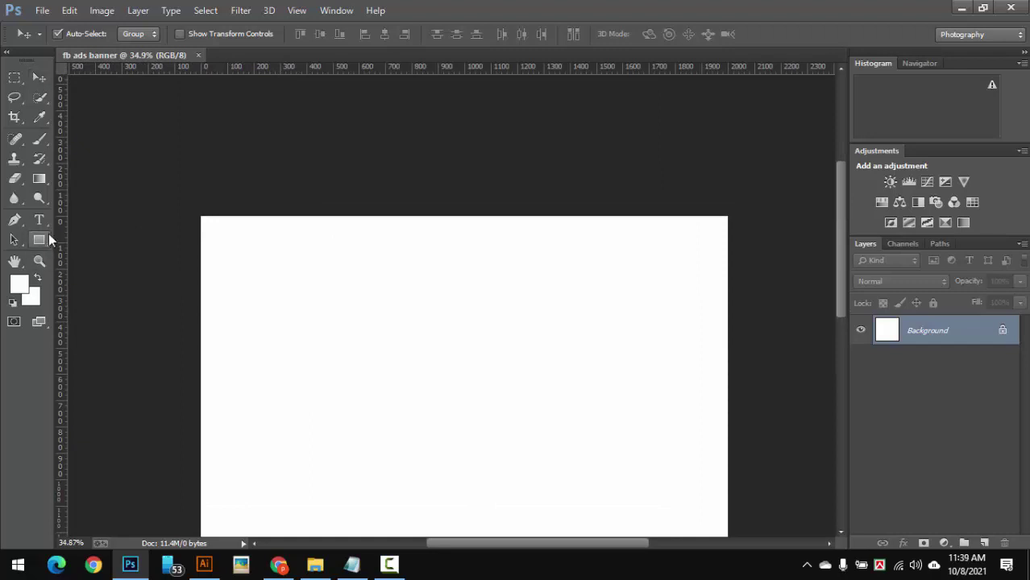
Draw an exact 100 × 100 px rectangle shape filled with black
click(45, 239)
click(276, 271)
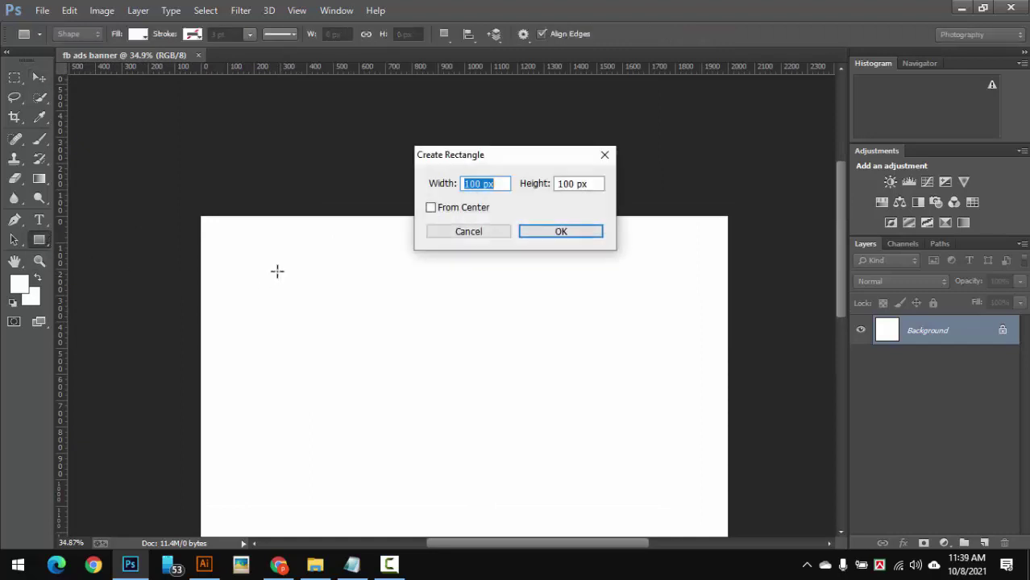
click(548, 232)
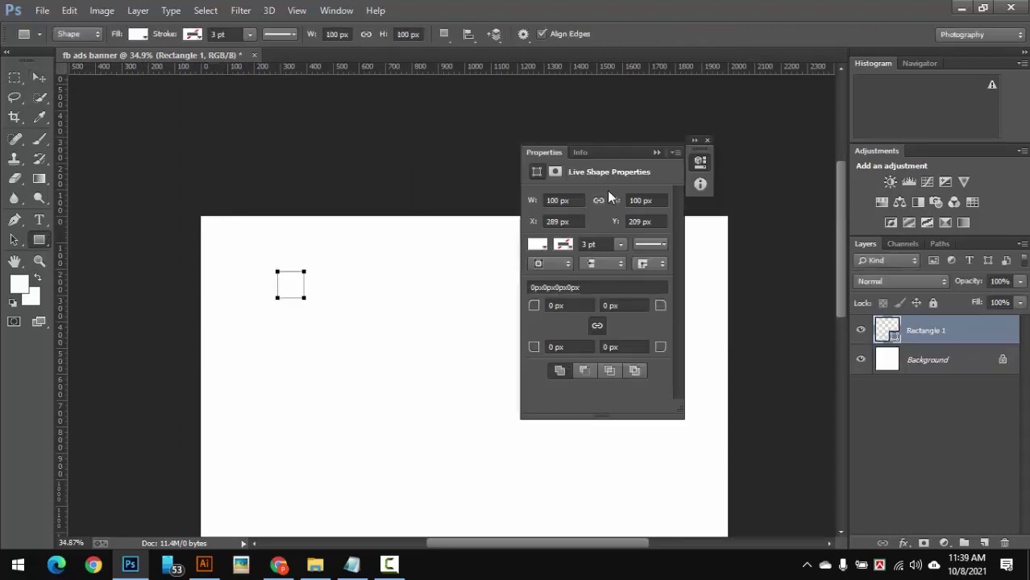
click(536, 246)
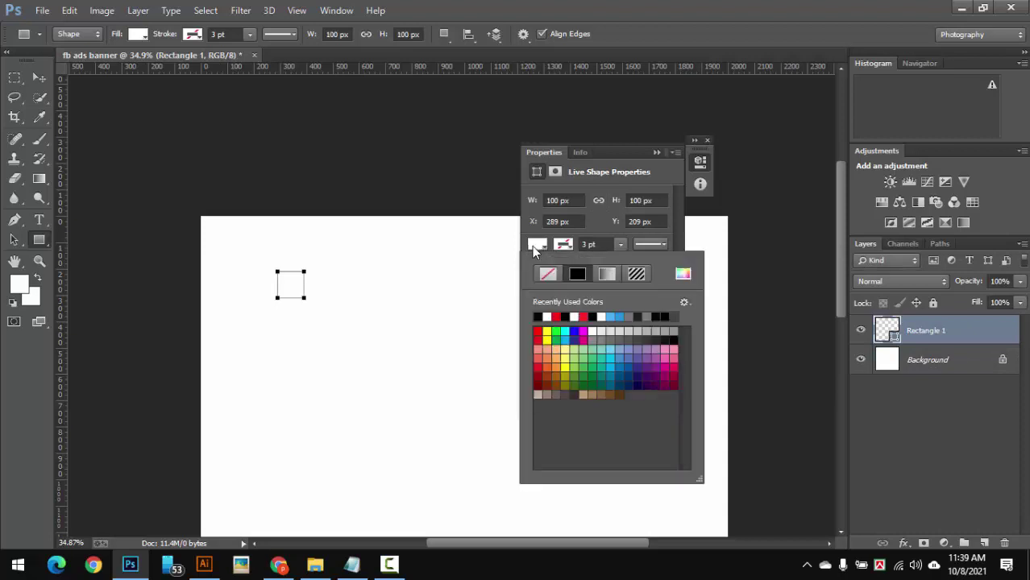
click(567, 314)
click(657, 152)
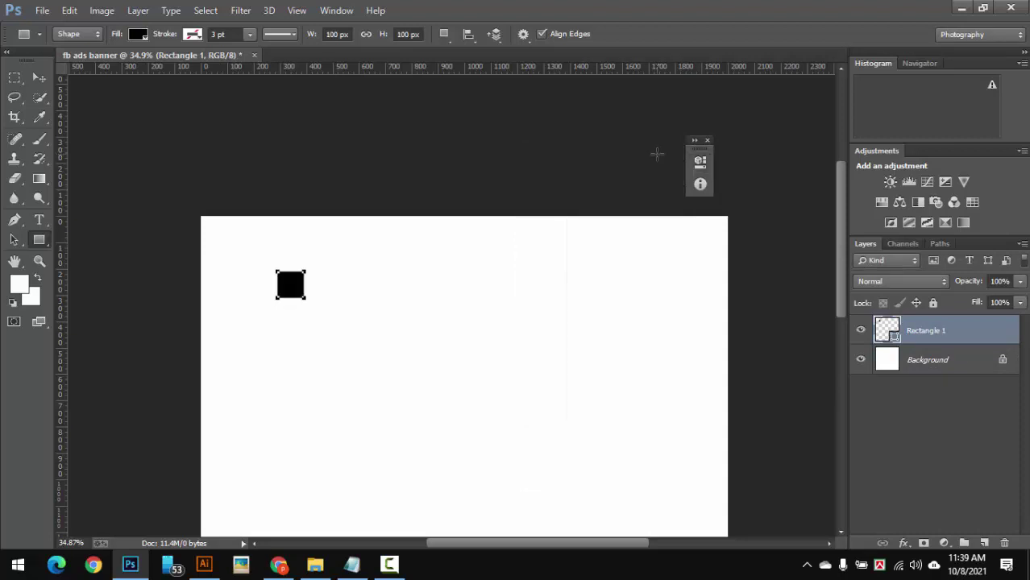
Show rulers, snap the square top-left, and add guides along its bottom and right edges
key(v)
mouse_move(381, 290)
mouse_down()
mouse_move(345, 188)
mouse_move(461, 232)
mouse_up()
key(ctrl+r)
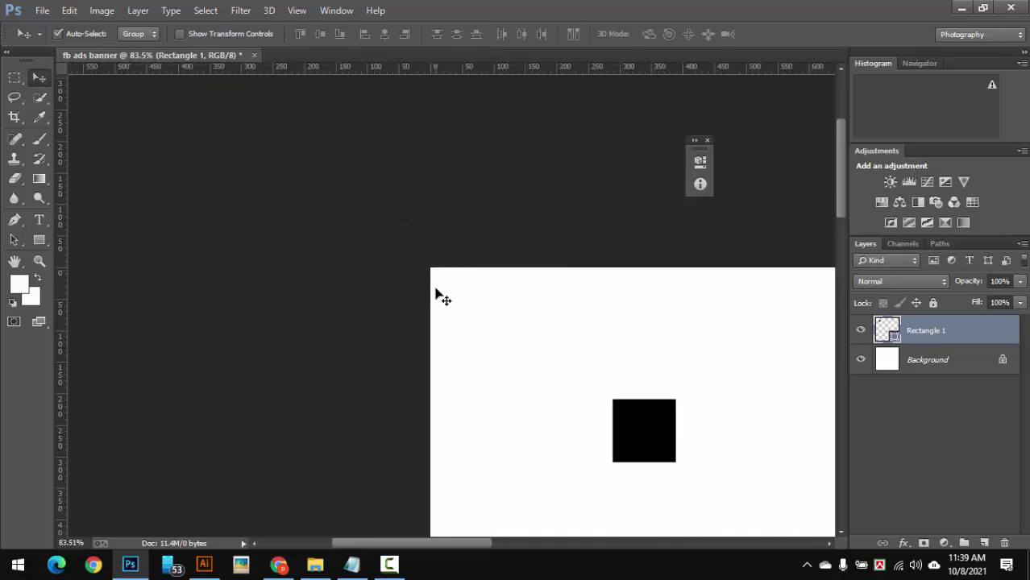
drag(610, 403, 430, 272)
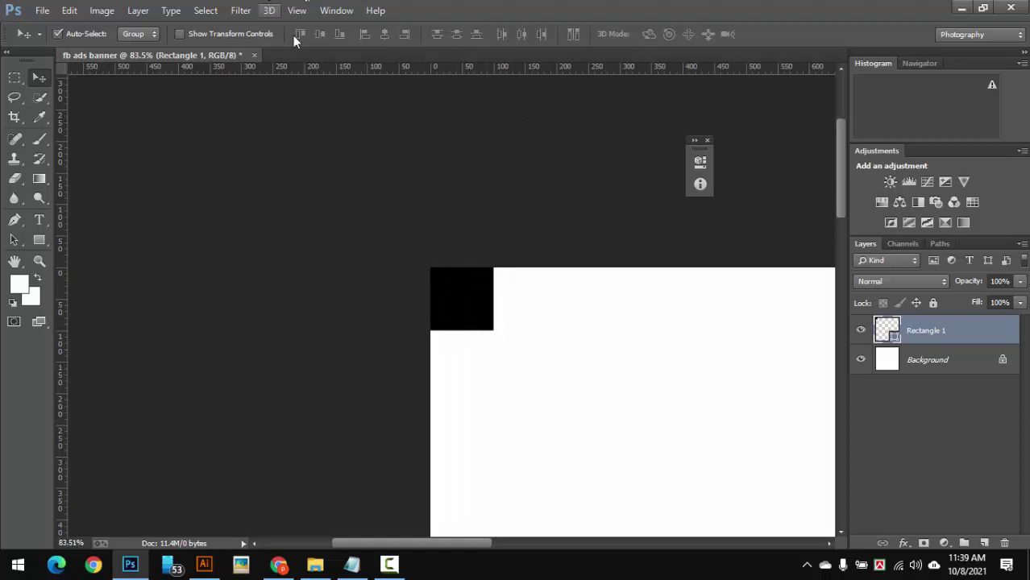
mouse_move(553, 78)
mouse_down()
mouse_move(453, 367)
mouse_move(462, 331)
mouse_move(351, 325)
mouse_up()
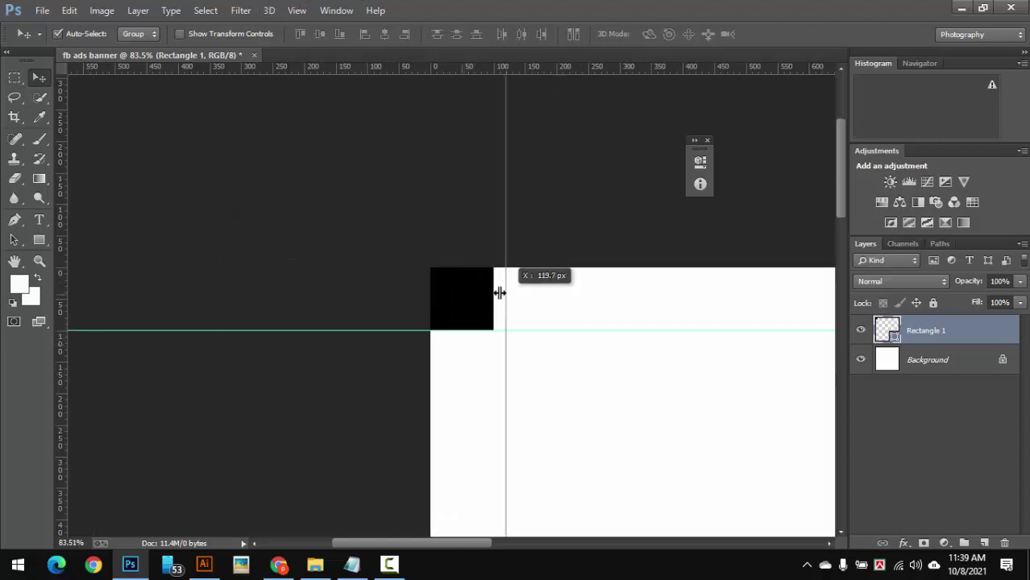
drag(60, 175, 493, 289)
Snap the square to the bottom-right corner and add guides along its top and left edges
mouse_move(543, 172)
mouse_down()
mouse_move(325, 238)
mouse_move(443, 333)
mouse_move(612, 340)
mouse_up()
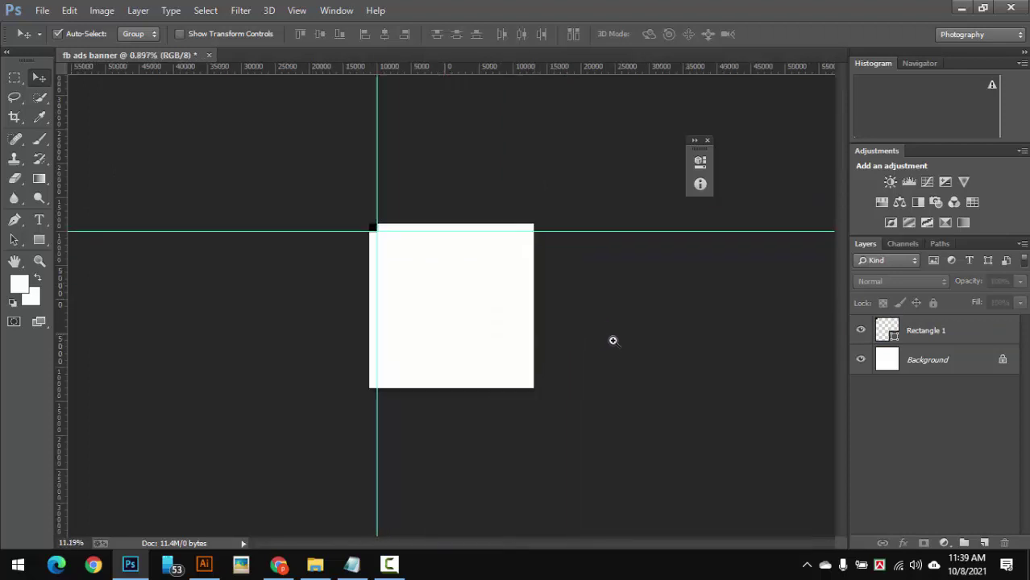
mouse_move(356, 223)
mouse_down()
mouse_move(378, 274)
mouse_move(548, 458)
mouse_up()
scroll(540, 460, up, 3)
drag(523, 393, 501, 277)
scroll(593, 260, up, 1)
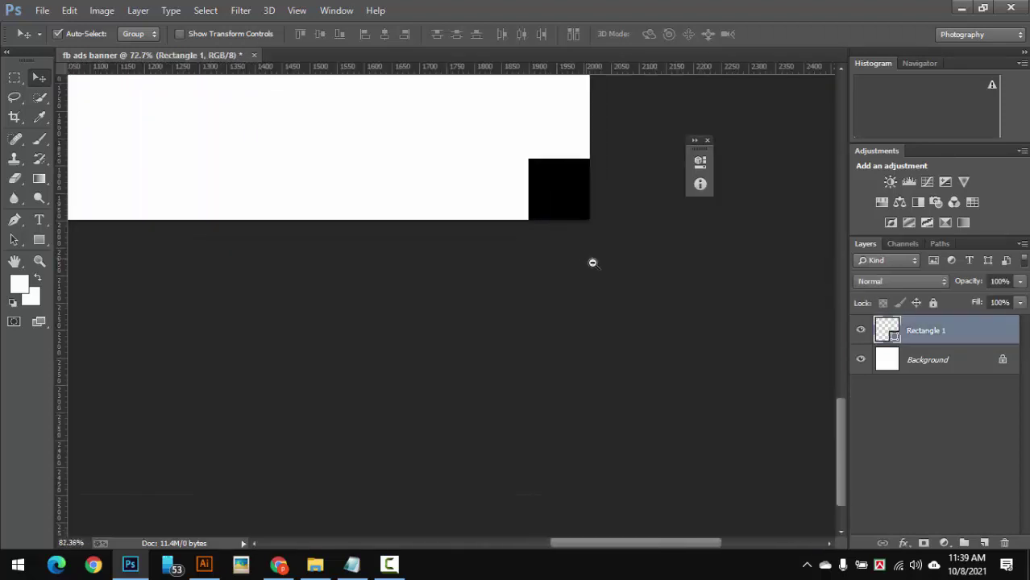
drag(593, 260, 584, 340)
drag(558, 283, 559, 284)
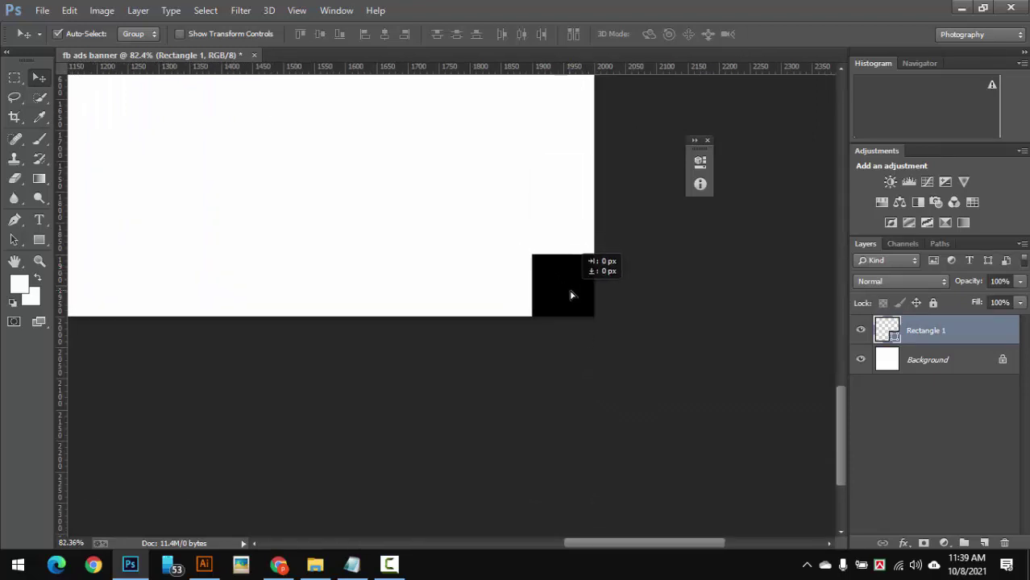
mouse_move(598, 68)
mouse_down()
mouse_move(609, 172)
mouse_move(148, 251)
mouse_up()
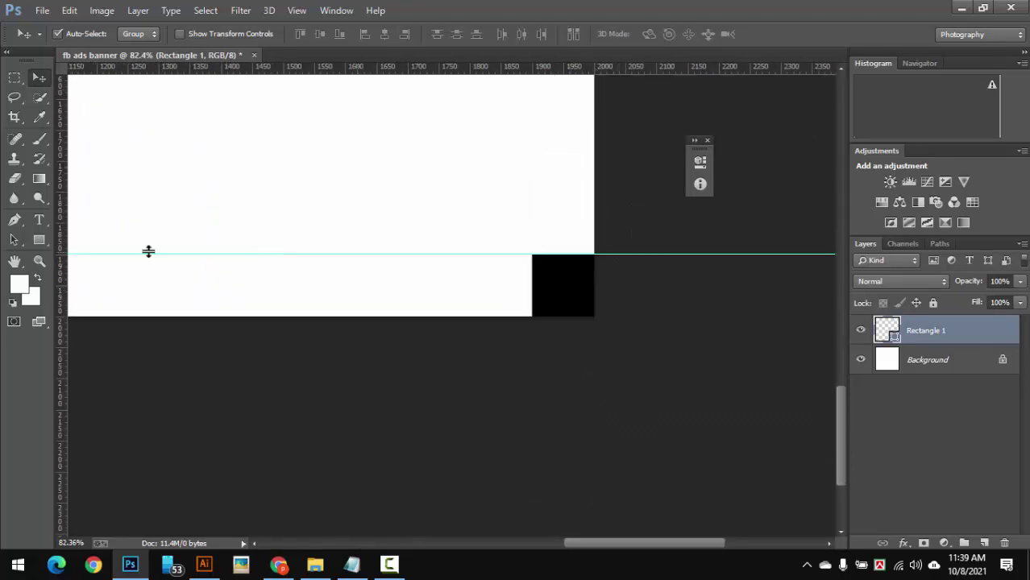
drag(63, 204, 532, 306)
Delete the helper black square and drag the brother logo file onto the canvas
key(Delete)
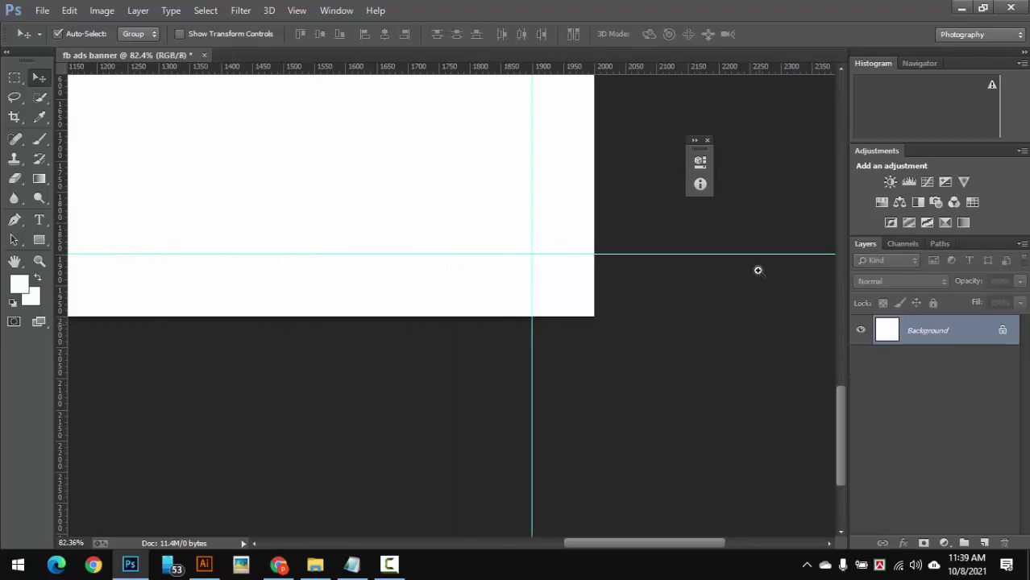
mouse_move(572, 233)
mouse_down()
mouse_move(478, 235)
mouse_move(448, 255)
mouse_move(482, 327)
mouse_move(534, 343)
mouse_up()
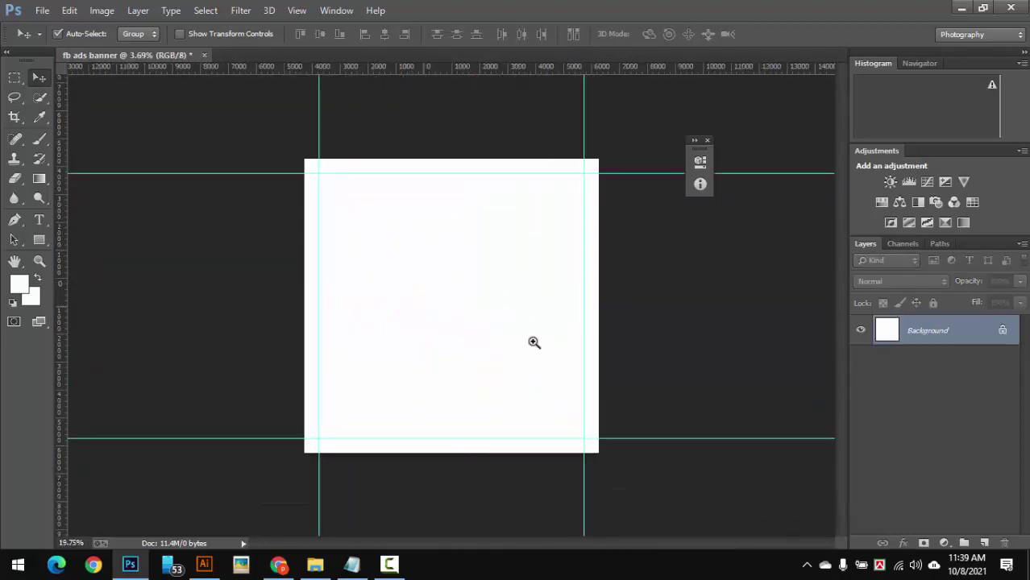
click(315, 564)
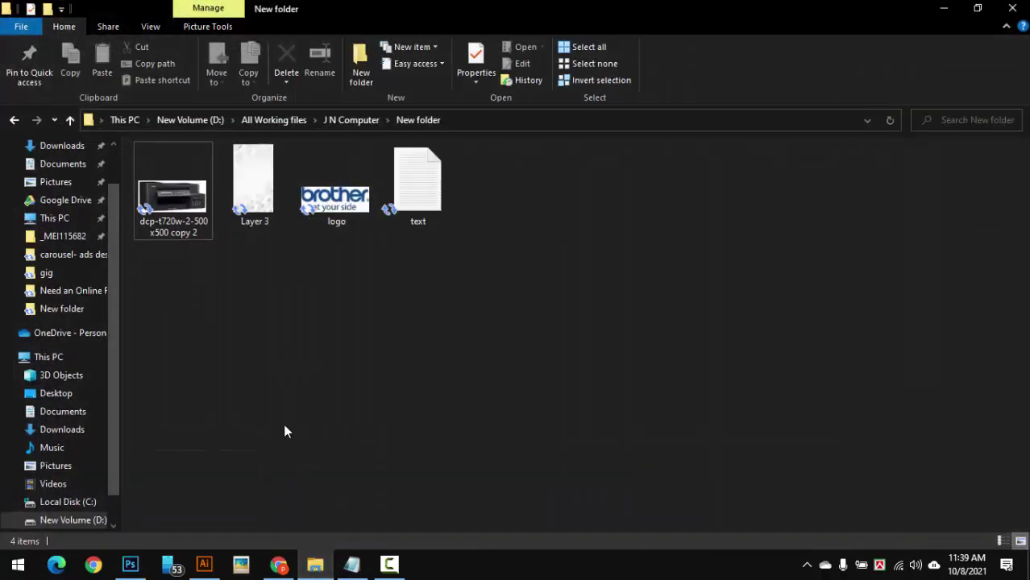
mouse_move(334, 193)
mouse_down()
mouse_move(138, 571)
mouse_move(394, 315)
mouse_up()
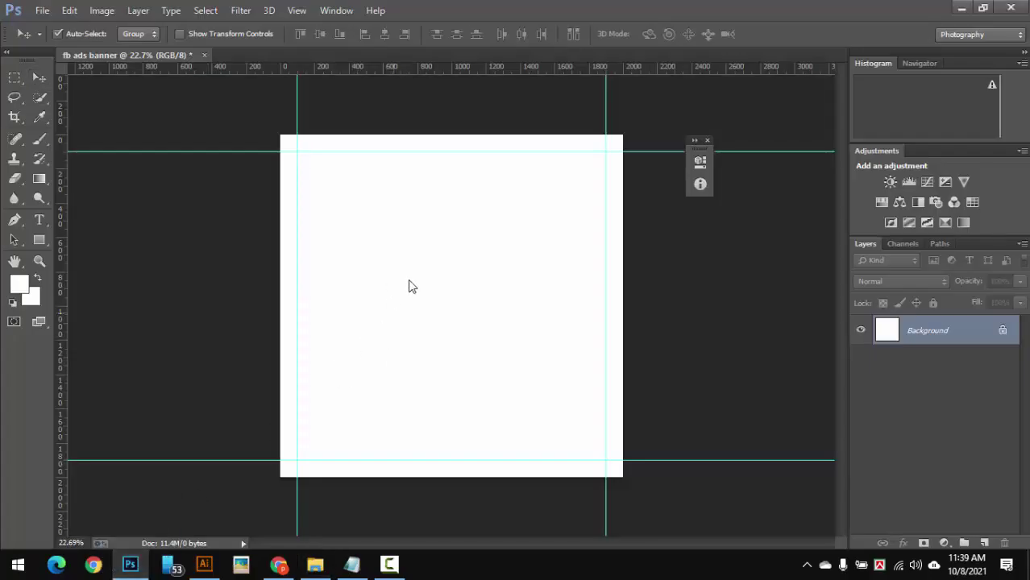
Place the brother logo and move it to the top-left guide corner
drag(464, 311, 483, 332)
key(Return)
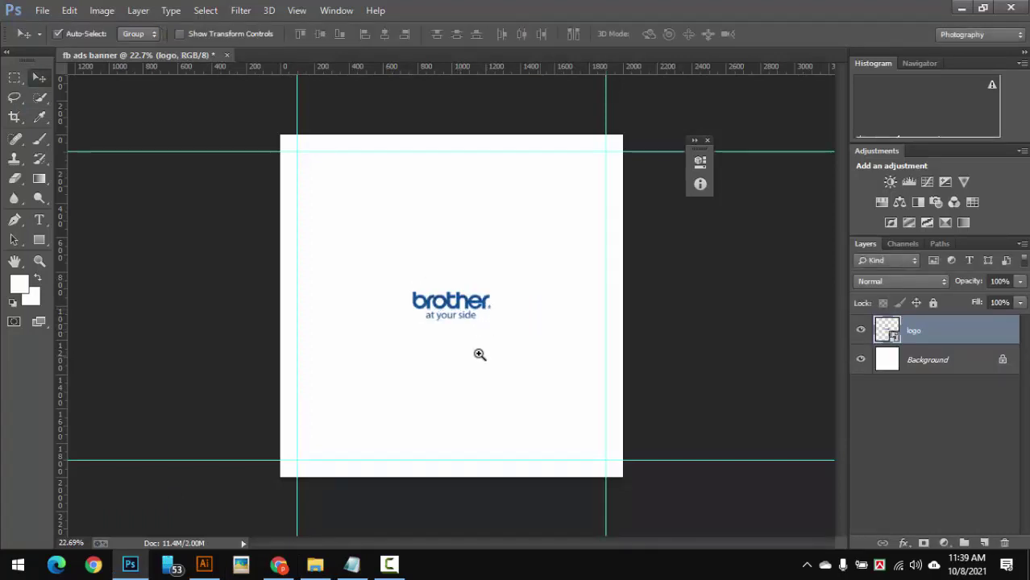
click(349, 195)
mouse_move(534, 382)
mouse_down()
mouse_move(355, 165)
mouse_move(345, 167)
mouse_move(498, 218)
mouse_move(725, 145)
mouse_move(483, 242)
mouse_move(577, 272)
mouse_up()
Shrink the logo slightly with Free Transform so it fits inside the margin
drag(510, 319, 598, 336)
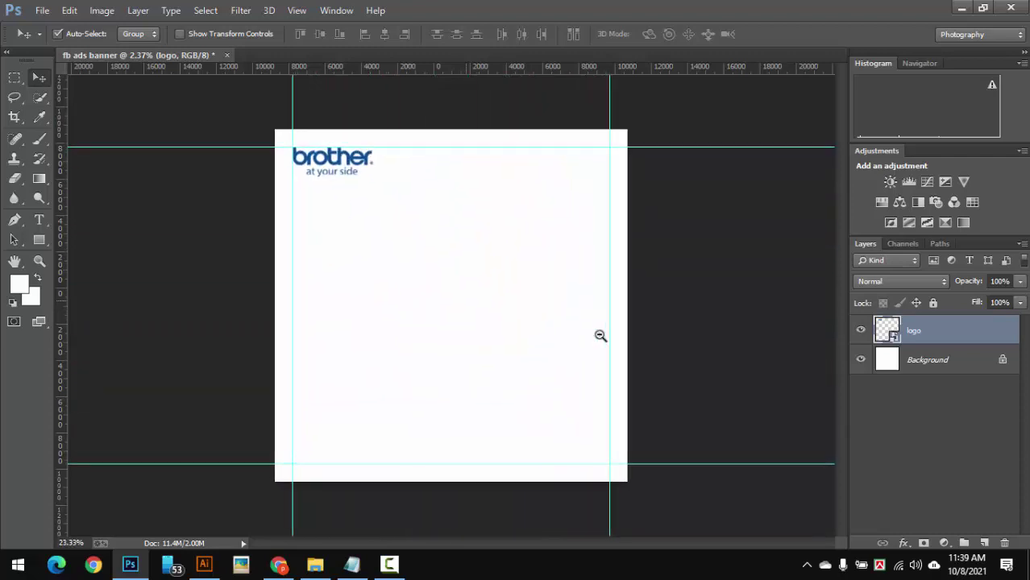
drag(343, 147, 451, 185)
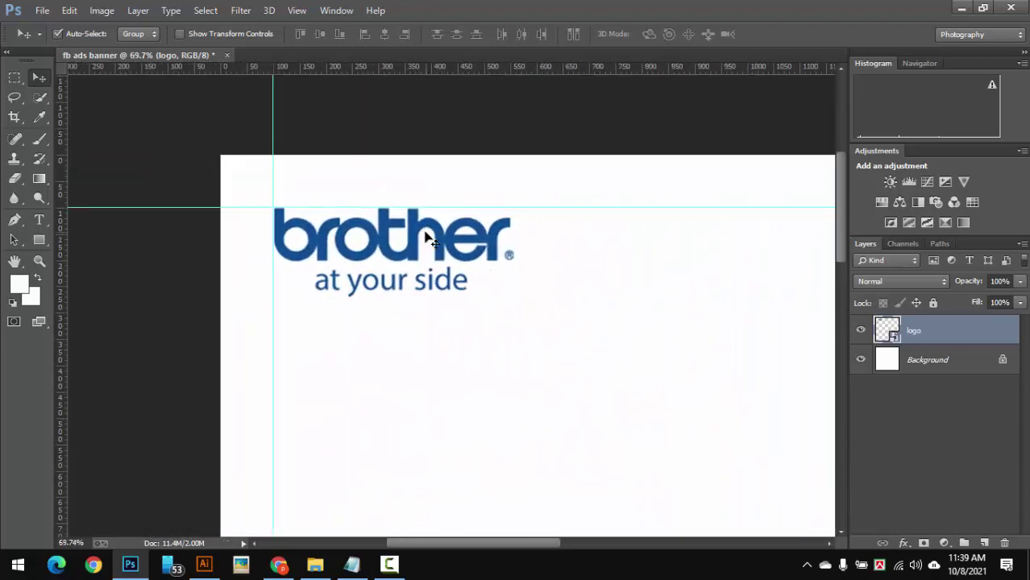
key(ctrl+t)
drag(513, 295, 457, 278)
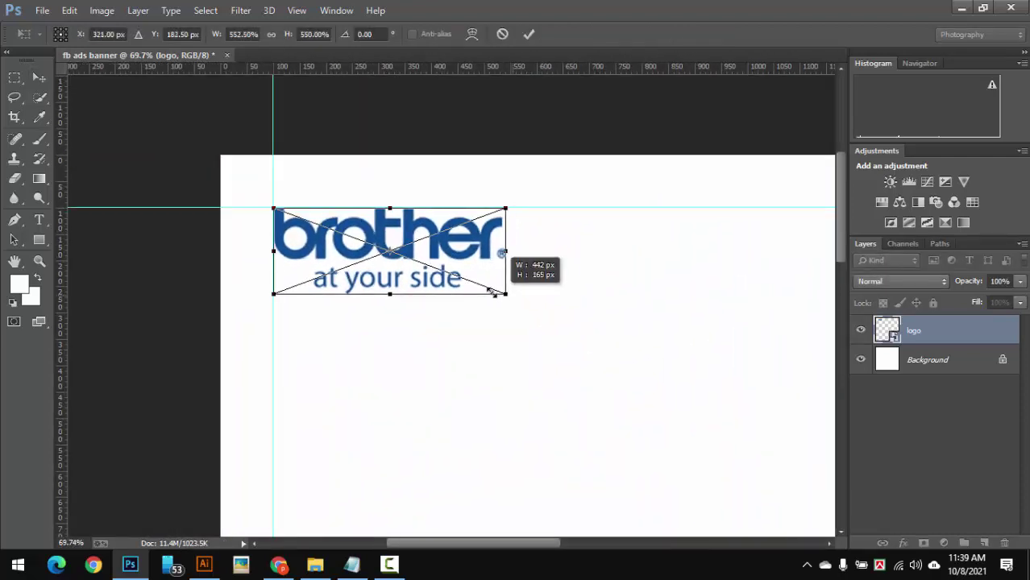
key(Return)
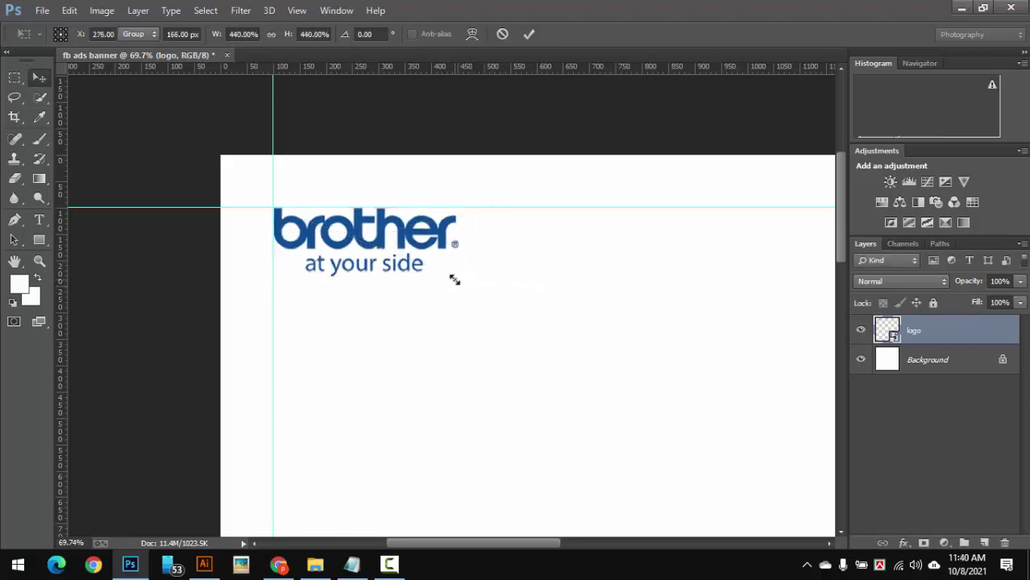
drag(456, 277, 324, 269)
mouse_move(484, 307)
mouse_down()
mouse_move(512, 321)
mouse_move(502, 324)
mouse_up()
Select the title 'Brother DCP-T720W' in the Notepad ad text
click(353, 565)
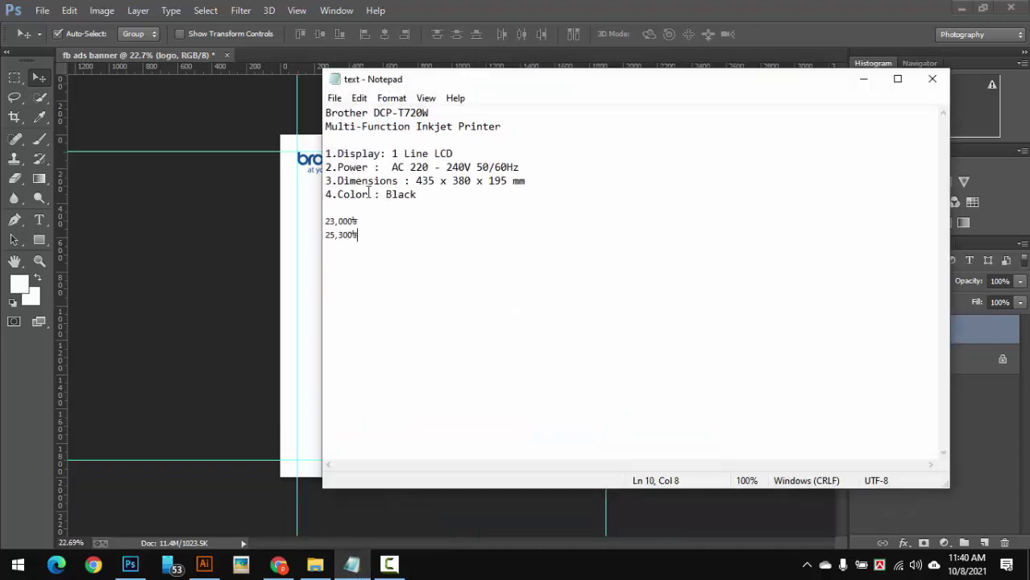
double_click(367, 117)
click(371, 117)
drag(433, 114, 328, 113)
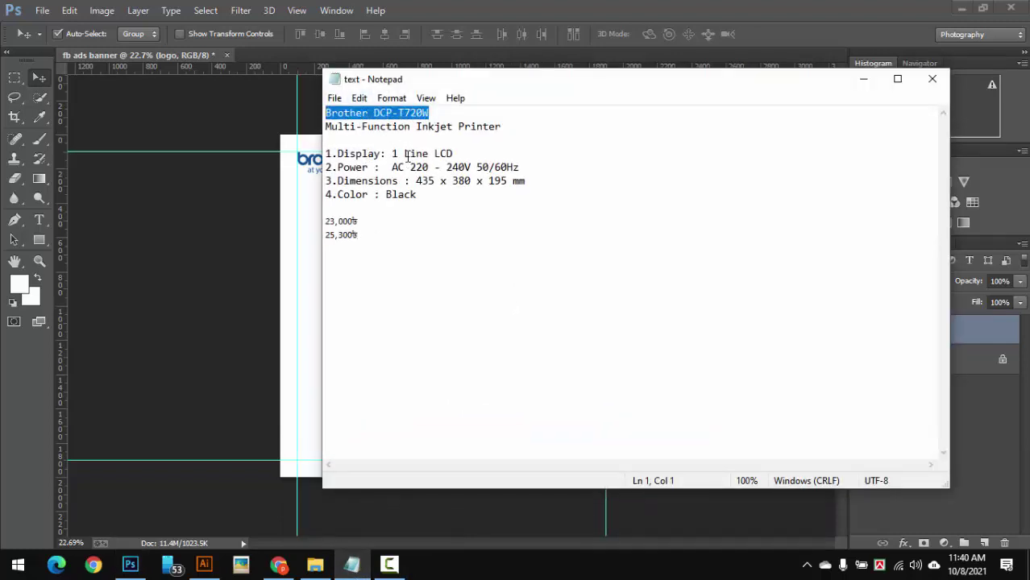
click(861, 79)
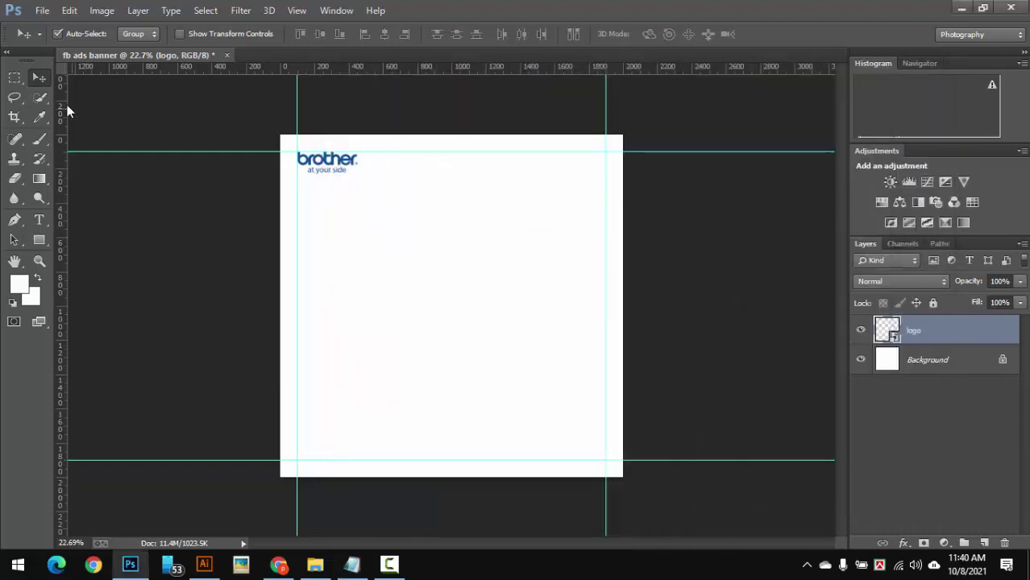
Paste 'Brother DCP-T720W' as a new text line on the canvas
click(906, 400)
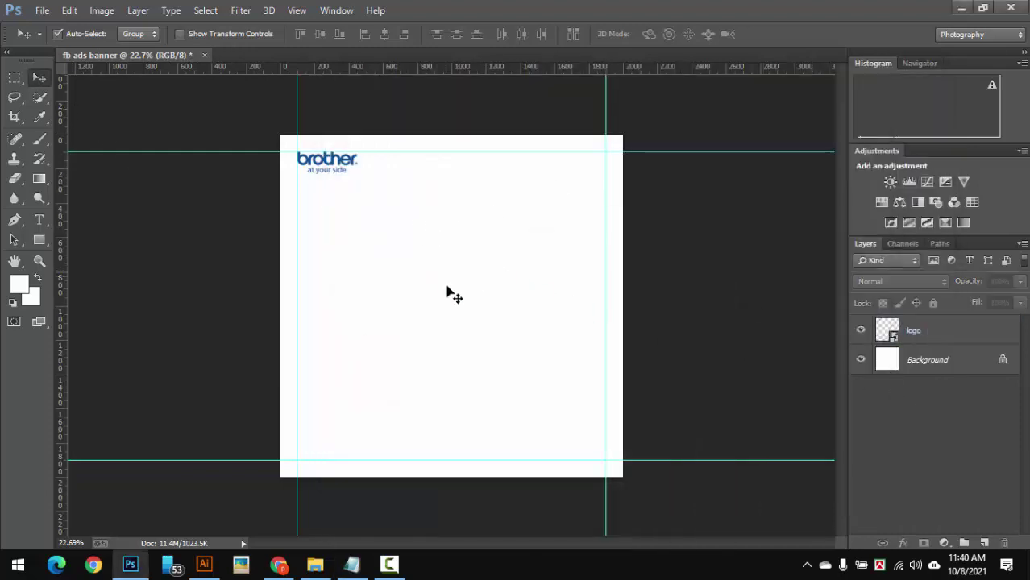
key(t)
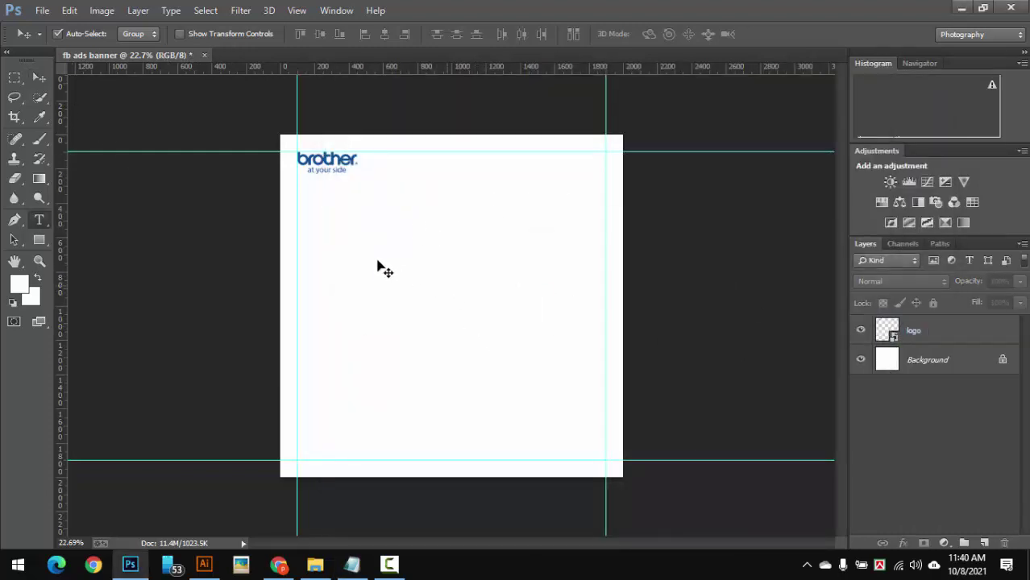
drag(455, 285, 469, 291)
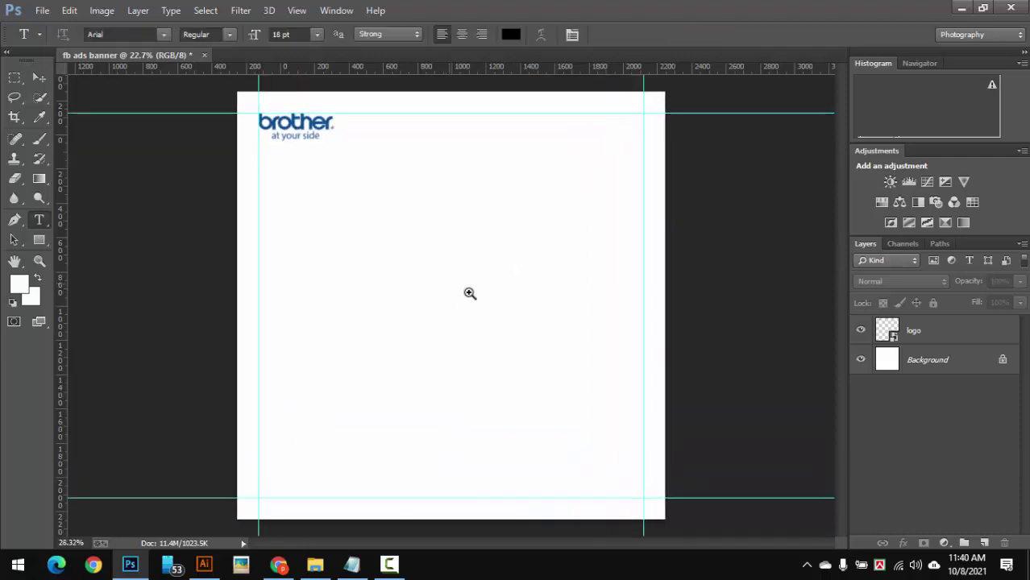
click(324, 246)
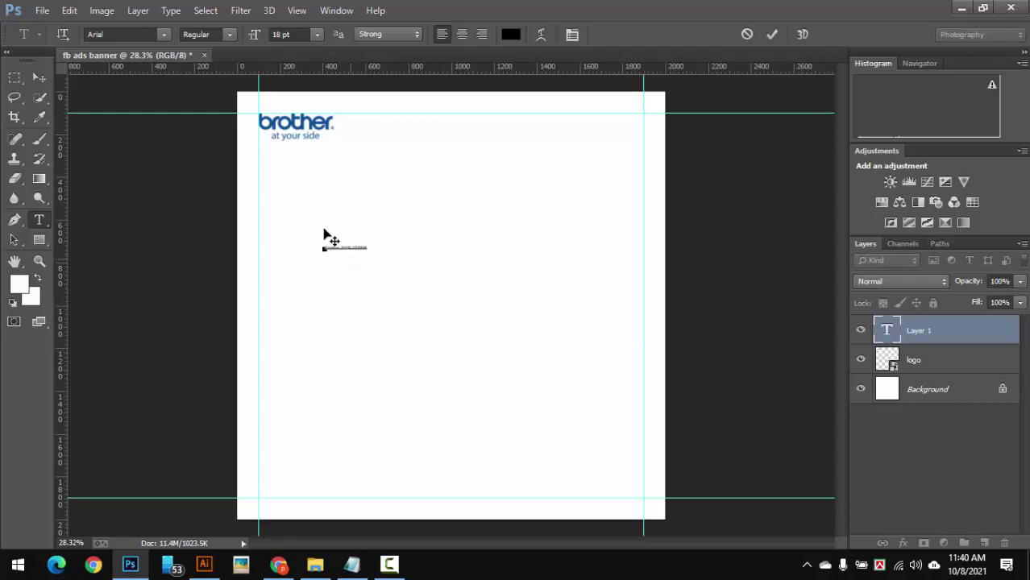
click(37, 79)
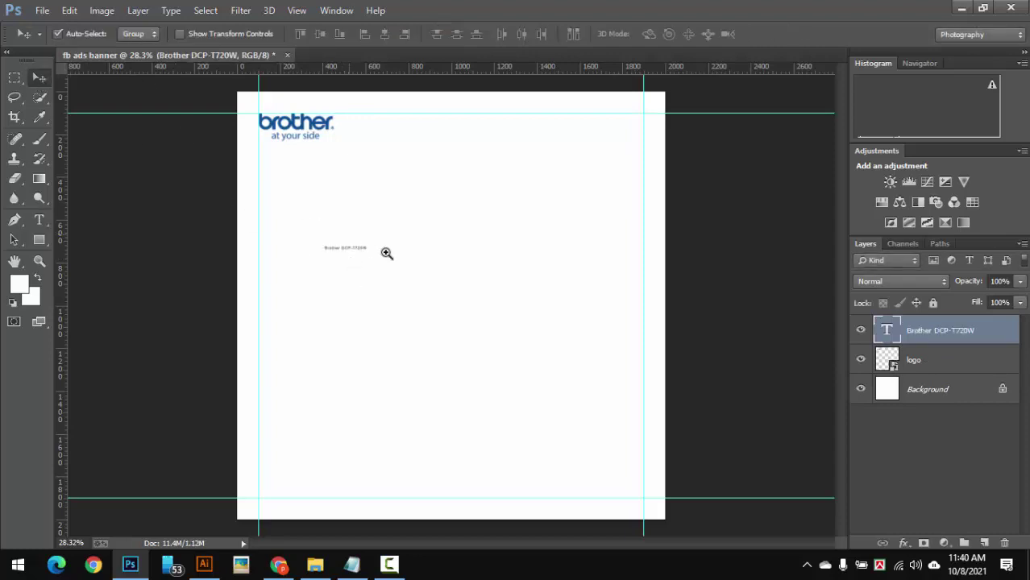
Scale the title up to about 136.74 pt and position it below the logo
drag(386, 252, 482, 276)
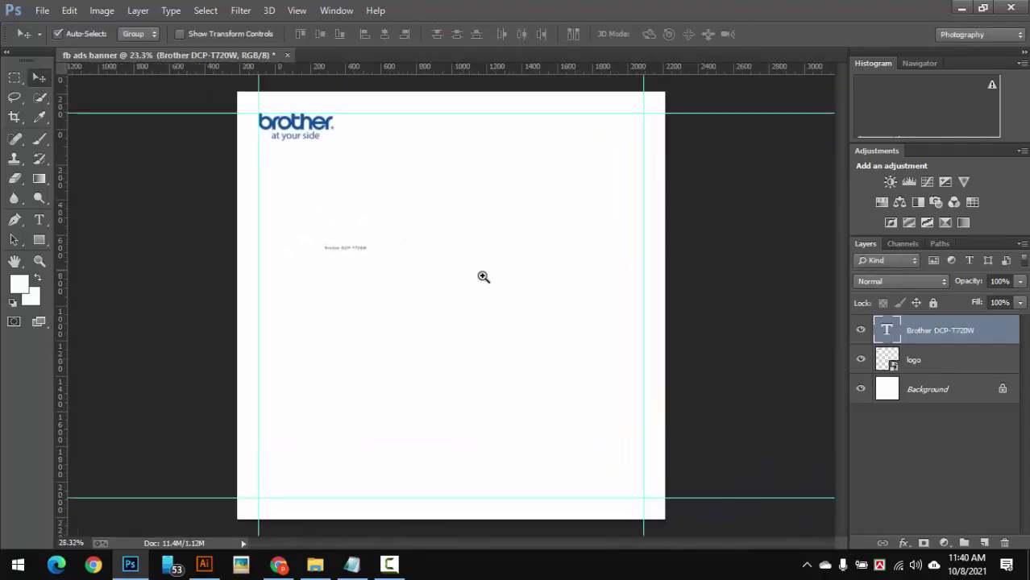
key(ctrl+t)
drag(368, 251, 630, 379)
drag(555, 266, 516, 196)
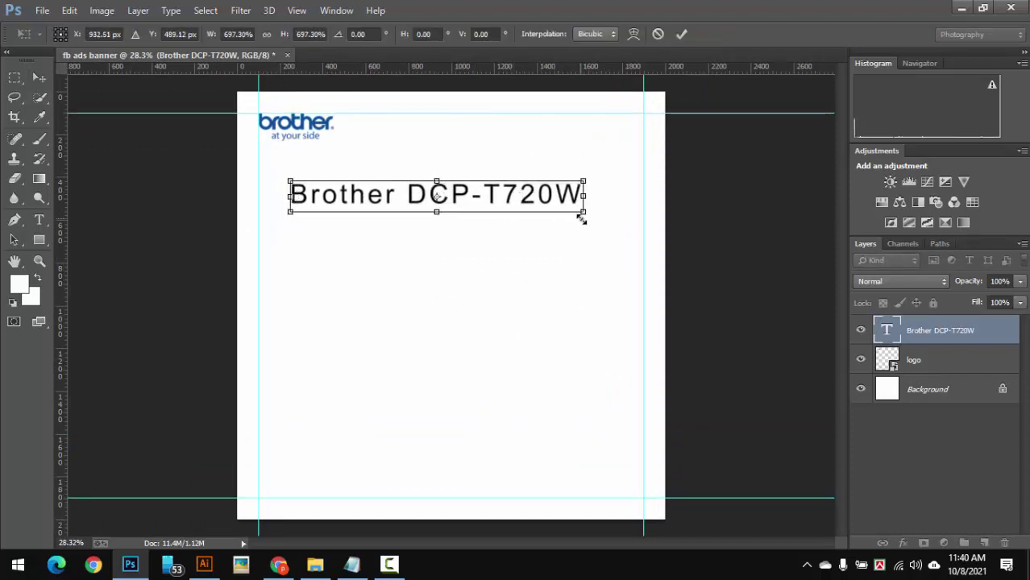
drag(582, 213, 606, 230)
key(Return)
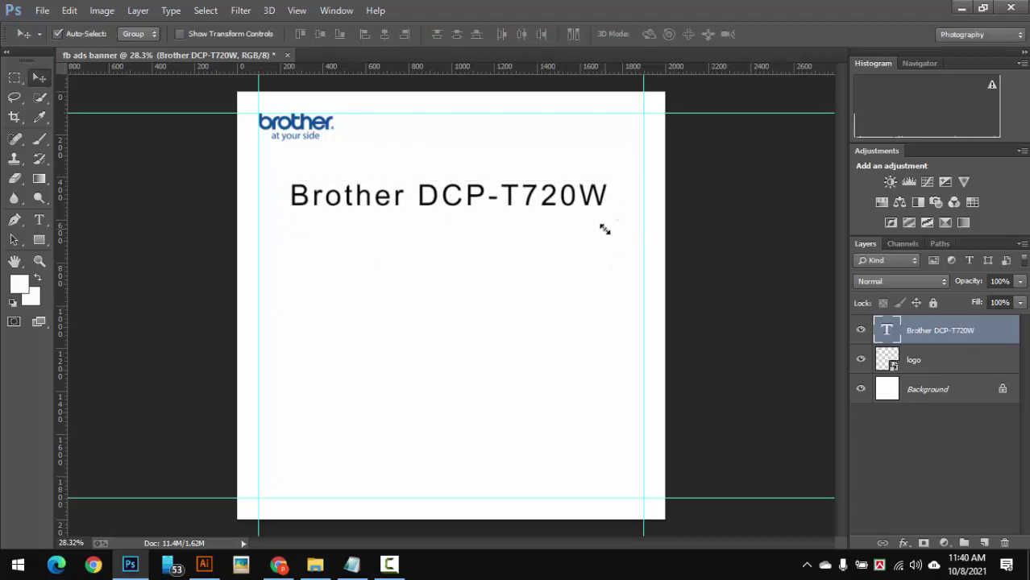
mouse_move(418, 200)
mouse_down()
mouse_move(486, 222)
mouse_move(465, 190)
mouse_up()
Select part of the title, browse the text options without changes, and nudge the title
key(t)
mouse_move(383, 194)
mouse_down()
mouse_move(244, 194)
mouse_move(239, 223)
mouse_up()
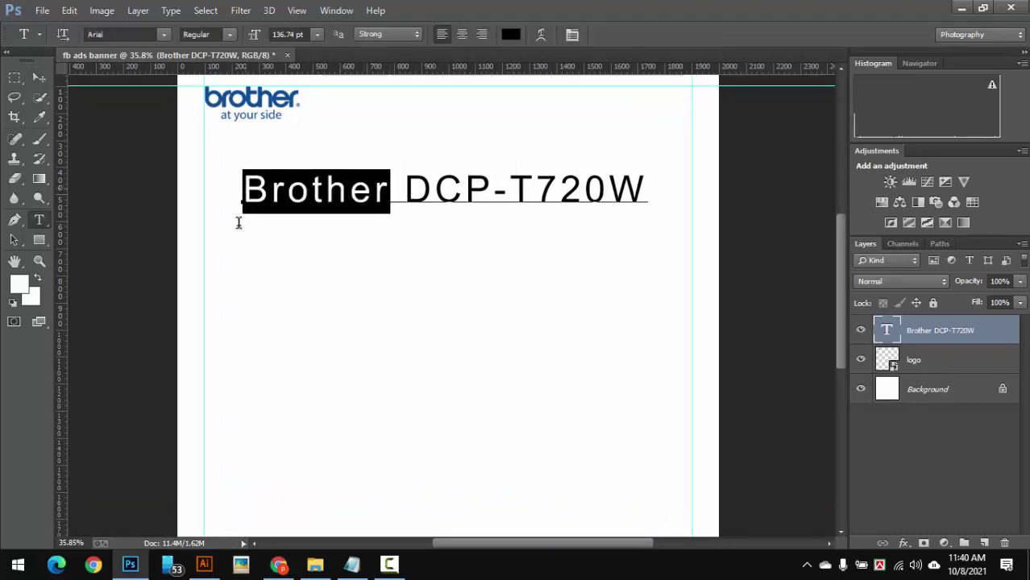
click(165, 11)
mouse_move(207, 232)
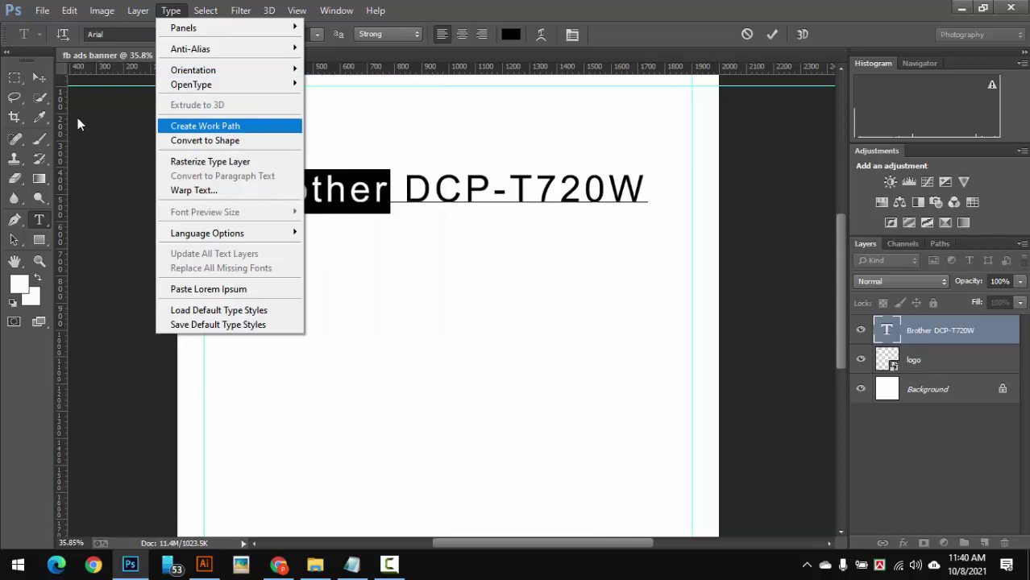
click(38, 78)
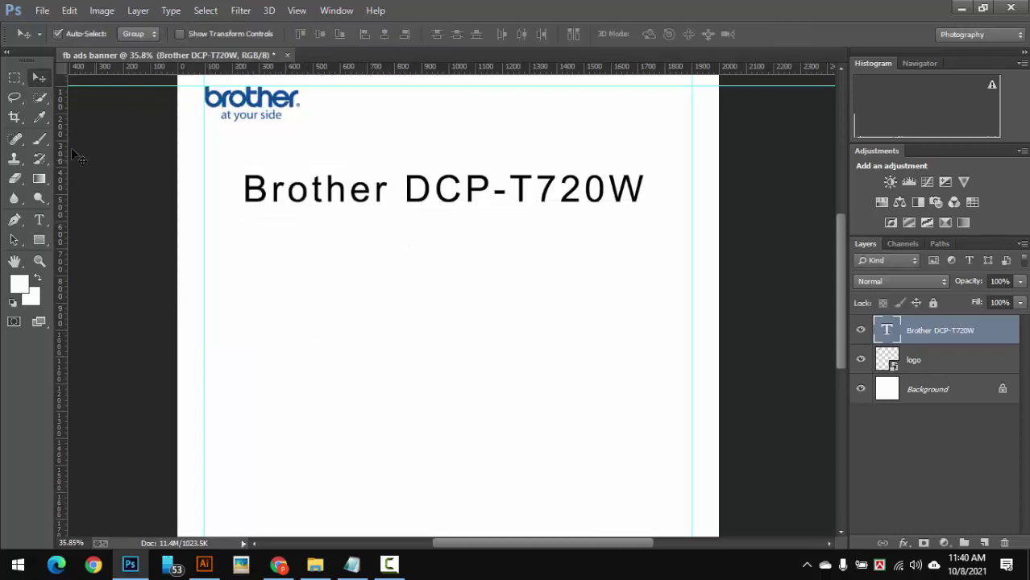
scroll(475, 241, down, 4)
scroll(522, 253, up, 3)
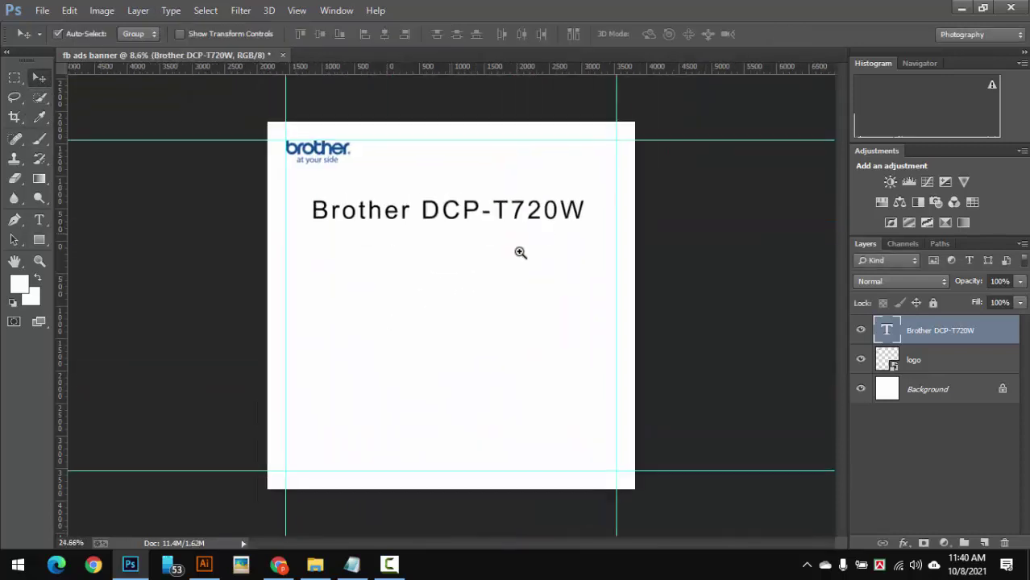
drag(502, 212, 502, 207)
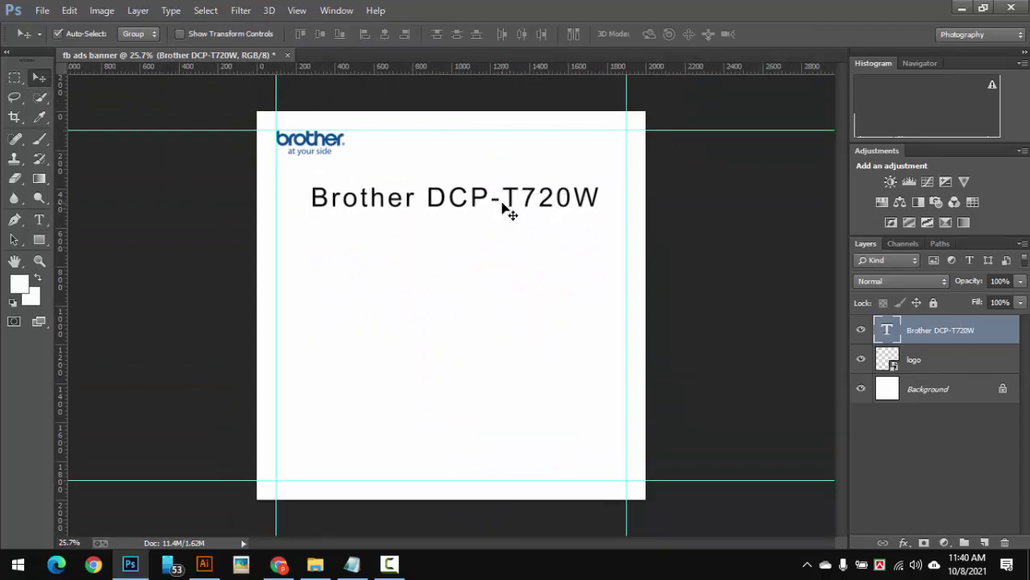
Set the whole title line to Roboto Bold
double_click(468, 198)
key(ctrl+a)
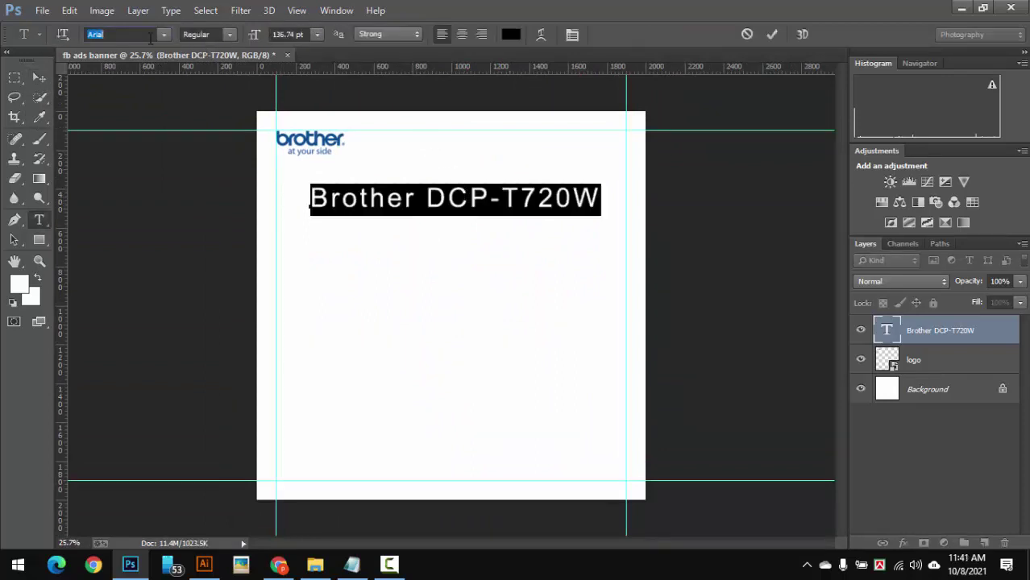
text(Roboto)
key(Return)
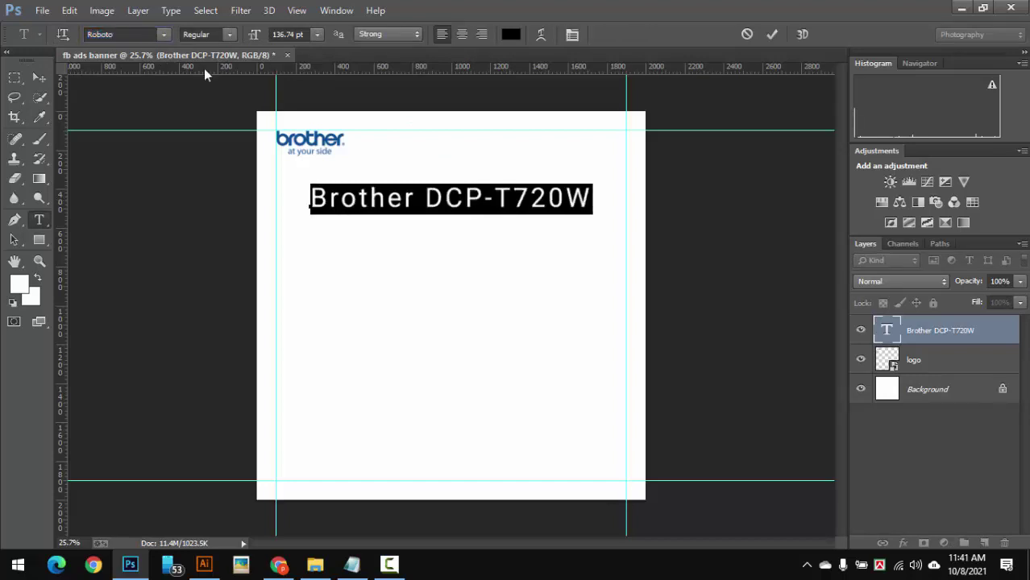
click(236, 37)
click(222, 151)
click(39, 78)
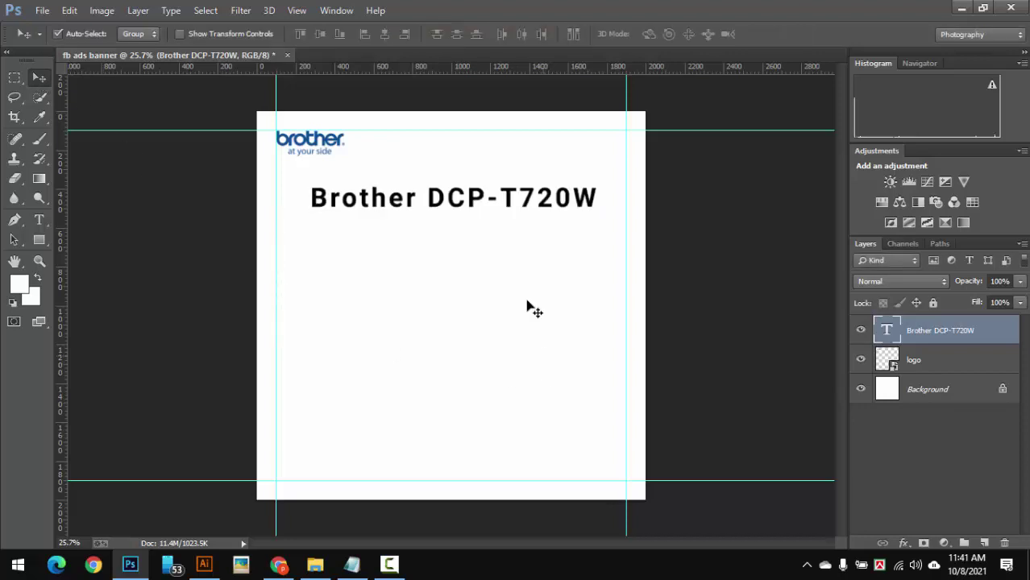
scroll(498, 191, up, 1)
scroll(497, 192, up, 1)
Nudge the title up and copy the 'Multi-Function Inkjet Printer' line from Notepad
drag(476, 178, 476, 171)
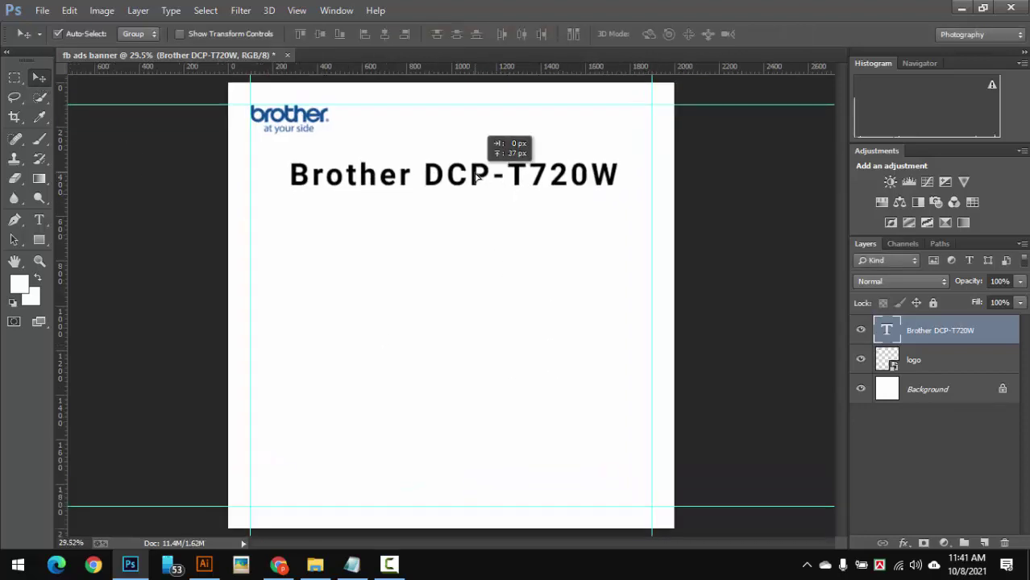
click(351, 564)
drag(326, 129, 503, 129)
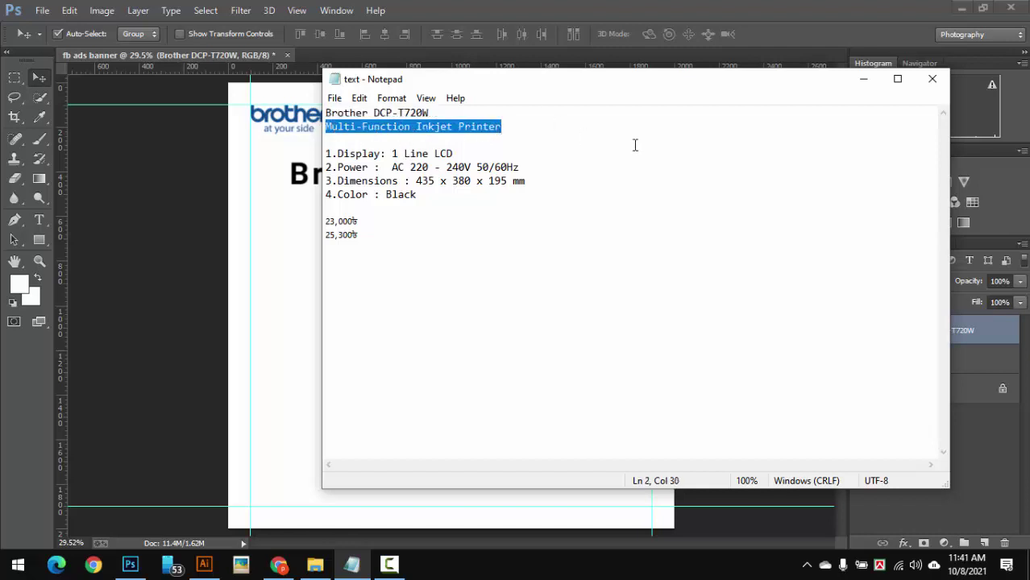
click(683, 148)
click(864, 82)
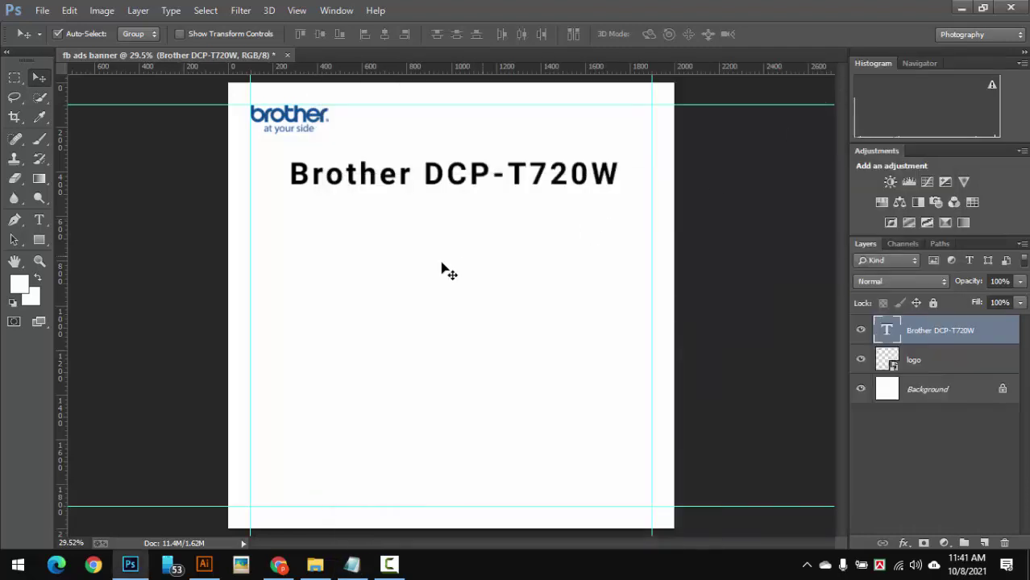
Paste 'Multi-Function Inkjet Printer' as a small text line just below the title
scroll(517, 220, down, 3)
scroll(451, 211, up, 5)
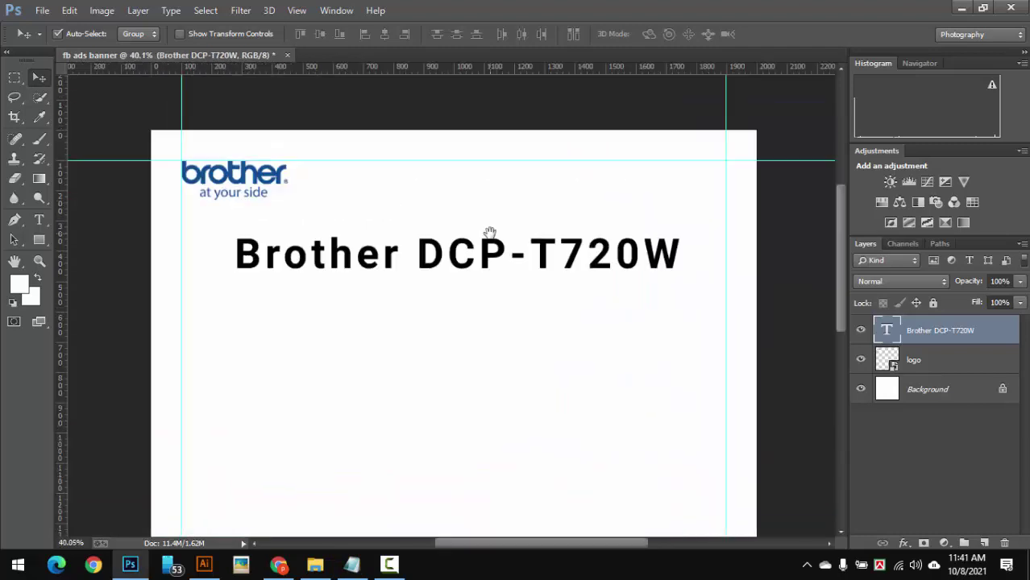
key(t)
click(242, 305)
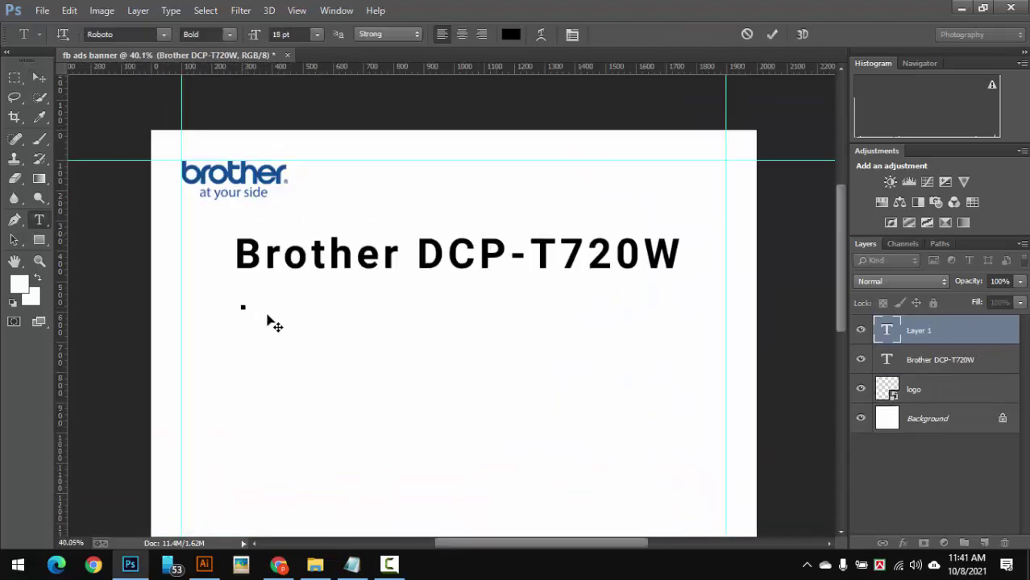
text(Multi-Function Inkjet Printer)
click(40, 79)
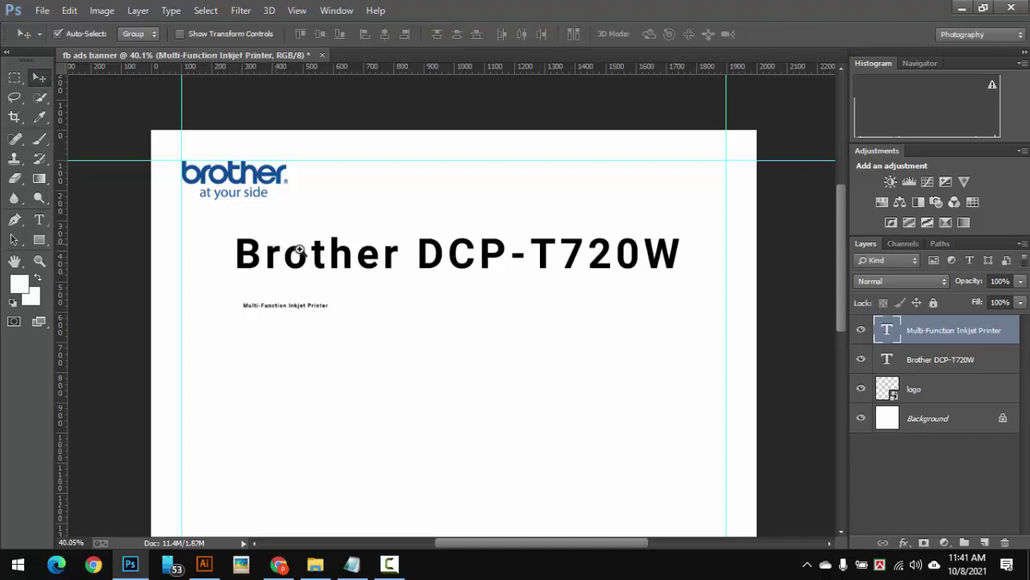
mouse_move(299, 250)
mouse_down()
mouse_move(322, 260)
mouse_move(280, 257)
mouse_move(300, 306)
mouse_move(240, 277)
mouse_up()
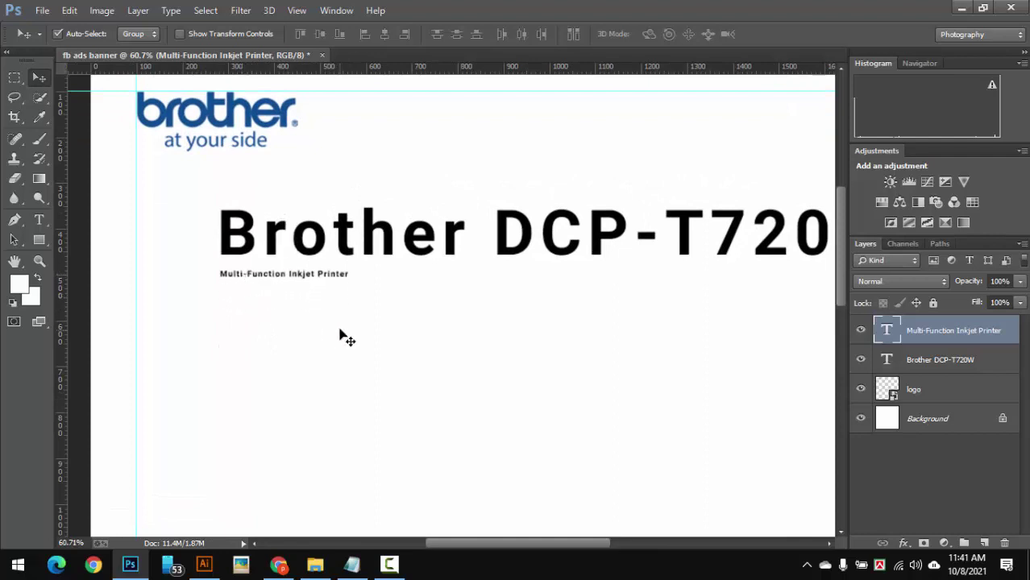
key(ctrl+t)
scroll(379, 314, down, 3)
scroll(470, 252, up, 1)
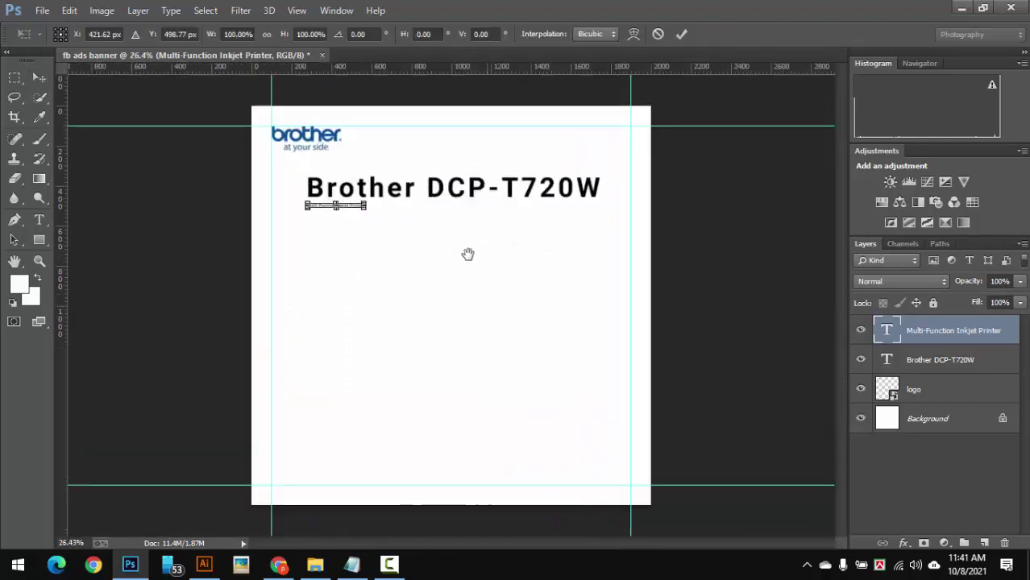
Enlarge the subtitle to sit under the title and set it to Roboto Regular
scroll(451, 242, up, 1)
mouse_move(356, 206)
mouse_down()
mouse_move(620, 271)
mouse_move(554, 253)
mouse_move(598, 261)
mouse_up()
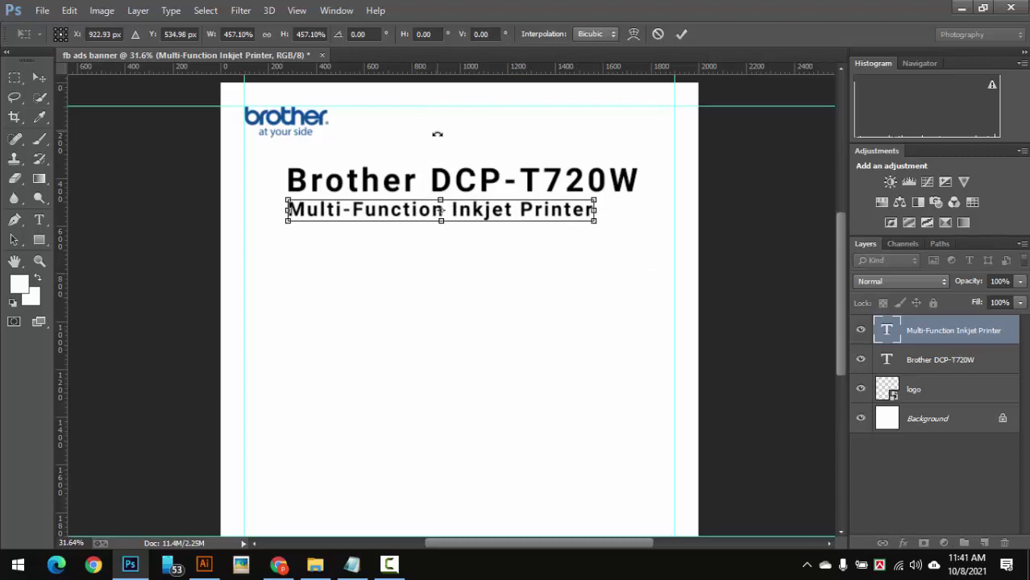
key(Return)
key(t)
click(404, 211)
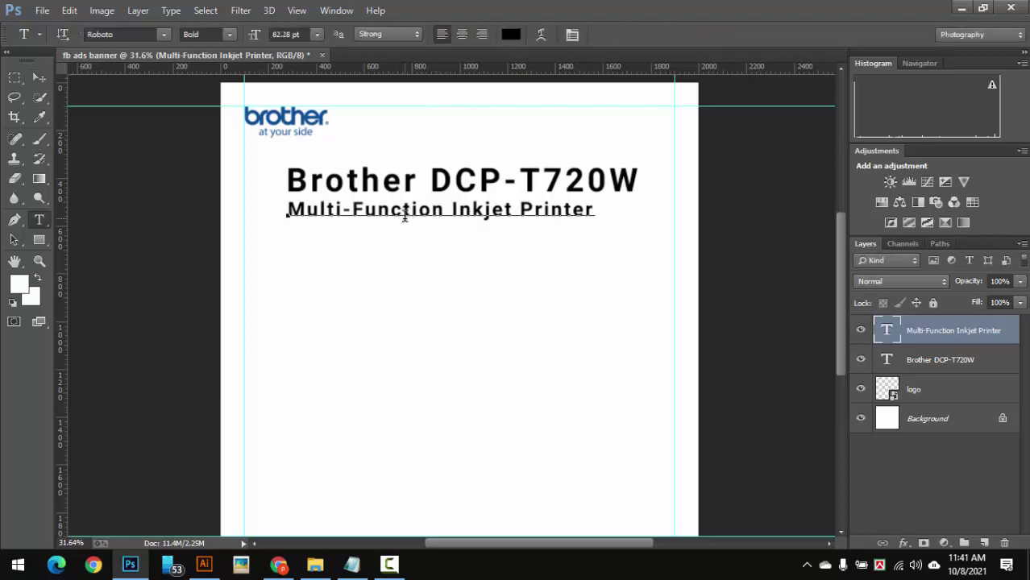
key(ctrl+a)
click(229, 35)
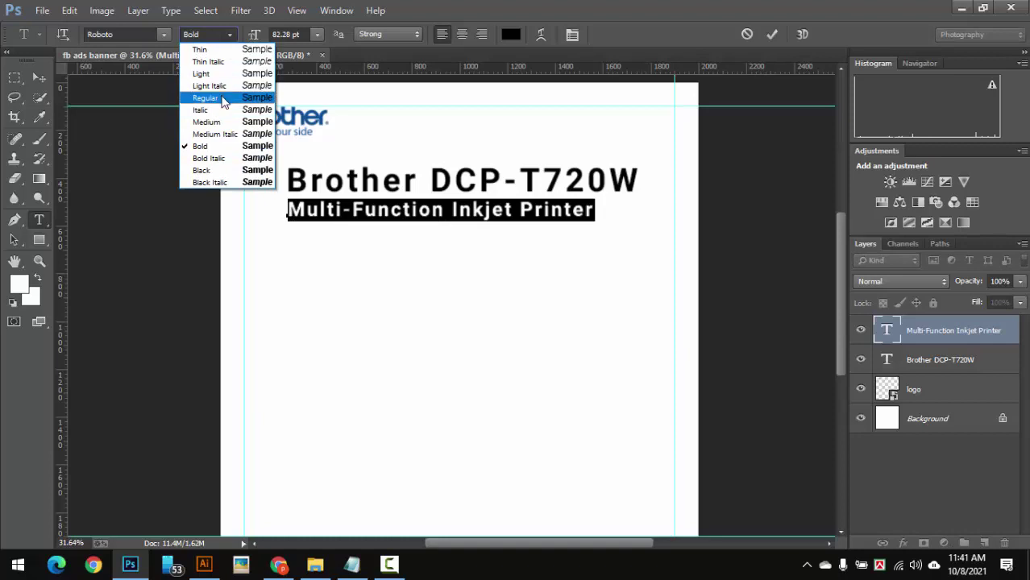
click(208, 98)
click(42, 78)
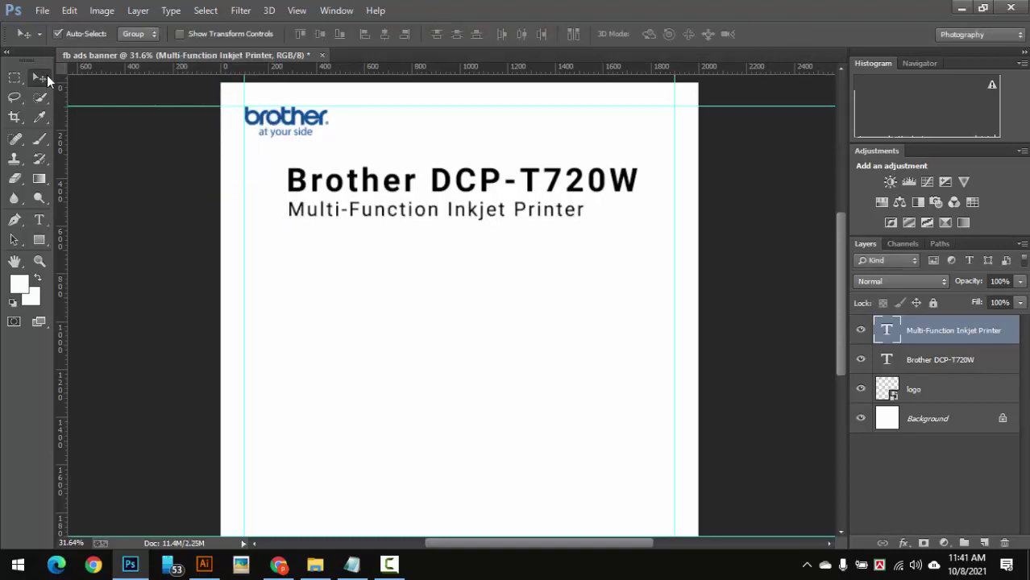
Duplicate the subtitle twice, shift the copies apart, then step back to remove them
key(ctrl+j)
key(ctrl+j)
key(ctrl+j)
key(ctrl+j)
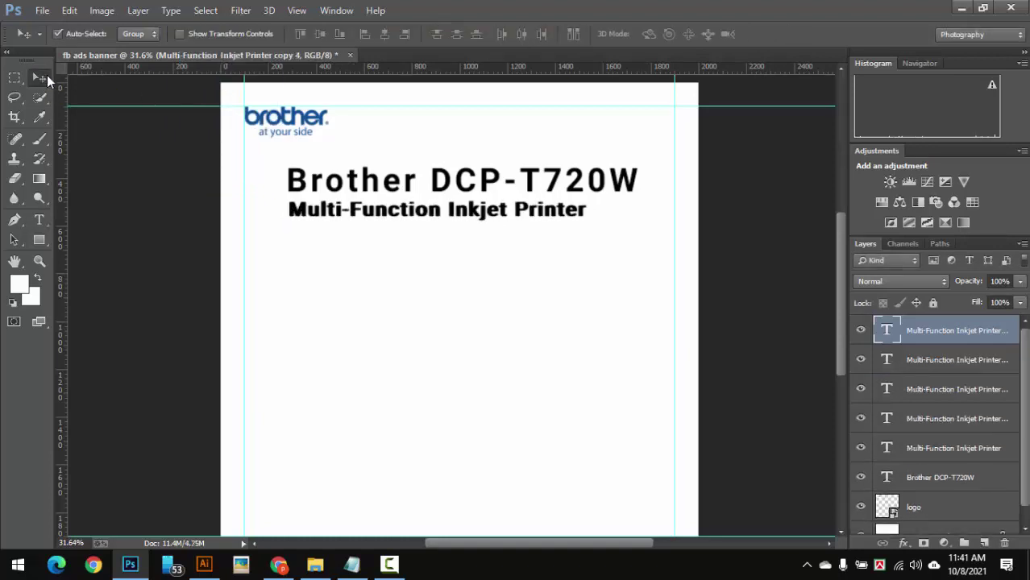
key(ctrl+j)
key(ctrl+j)
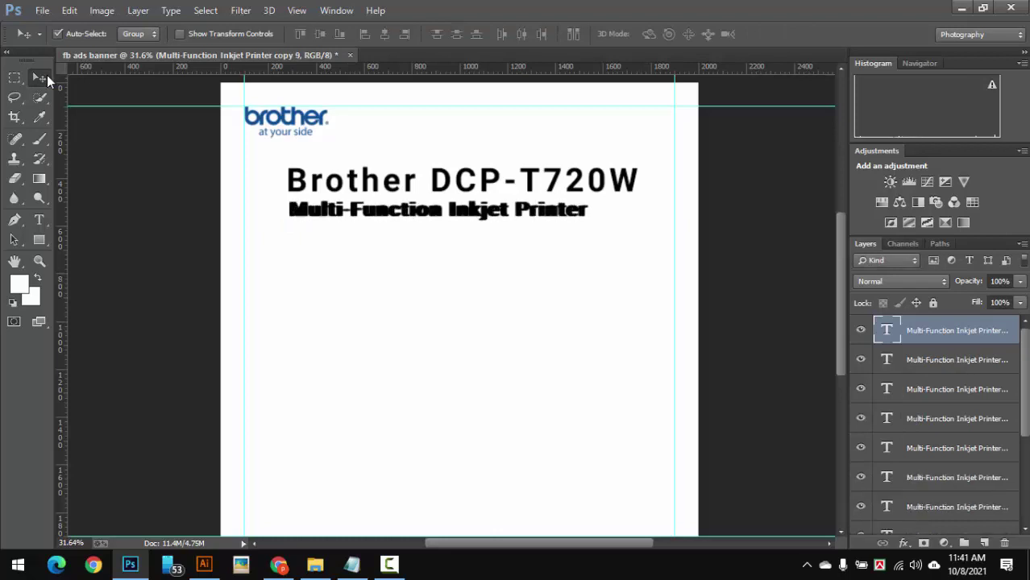
key(alt+Right)
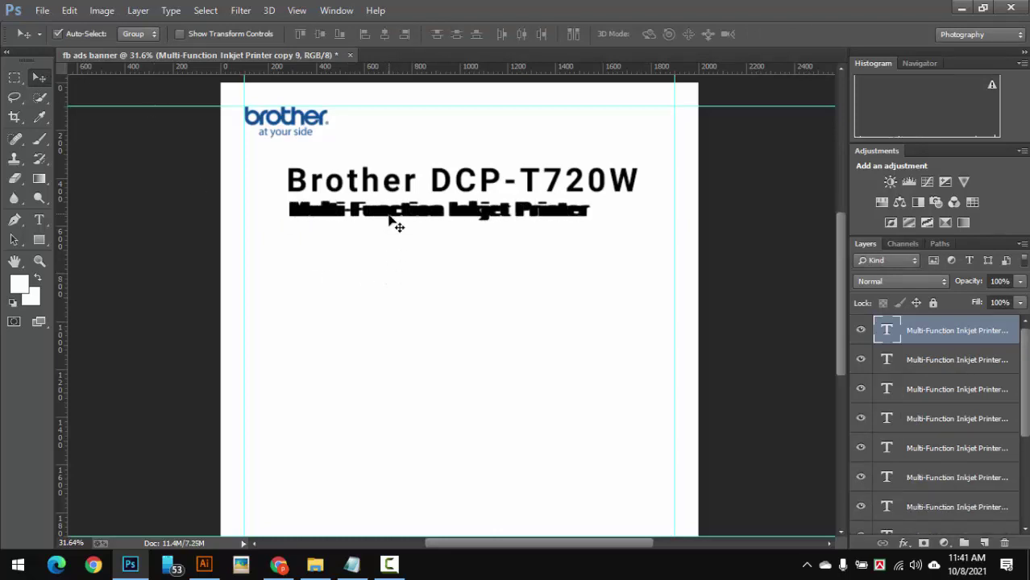
drag(389, 217, 389, 264)
click(419, 227)
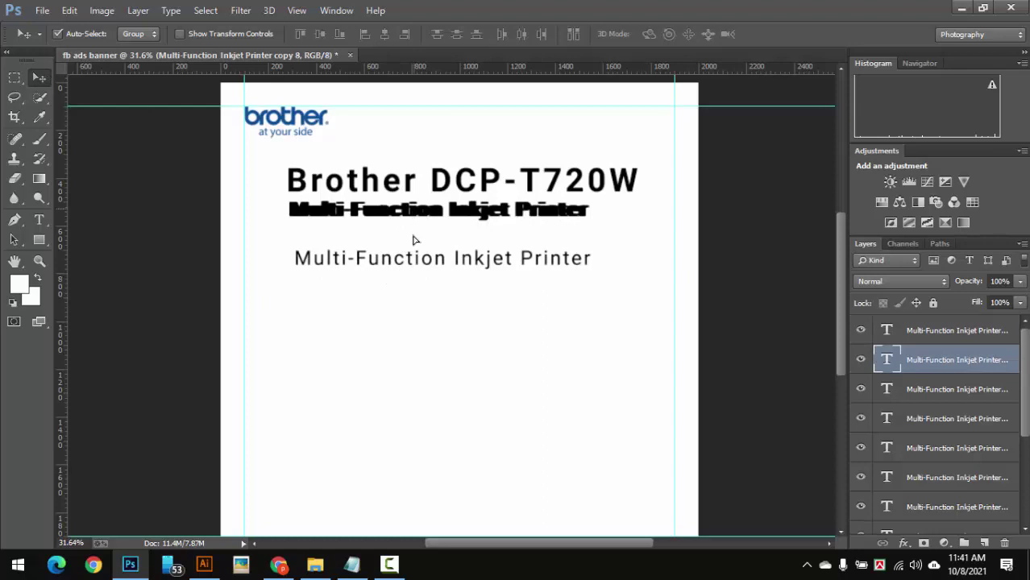
mouse_move(419, 203)
mouse_down()
mouse_move(419, 232)
mouse_move(413, 218)
mouse_up()
key(ctrl+alt+z)
key(ctrl+alt+z)
key(ctrl+alt+z)
key(ctrl+alt+z)
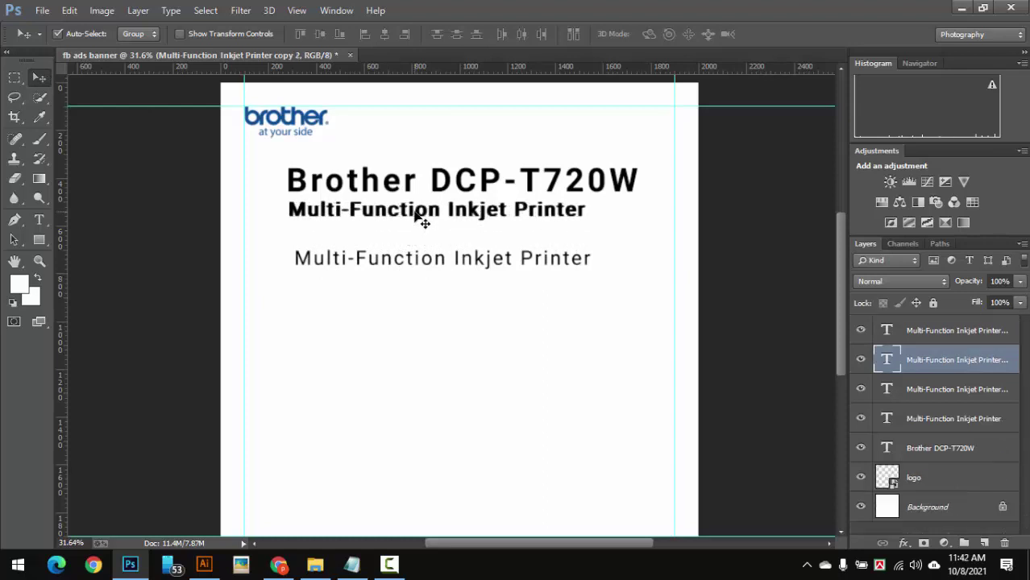
key(ctrl+alt+z)
key(ctrl+alt+z)
key(ctrl+alt+z)
key(ctrl+alt+z)
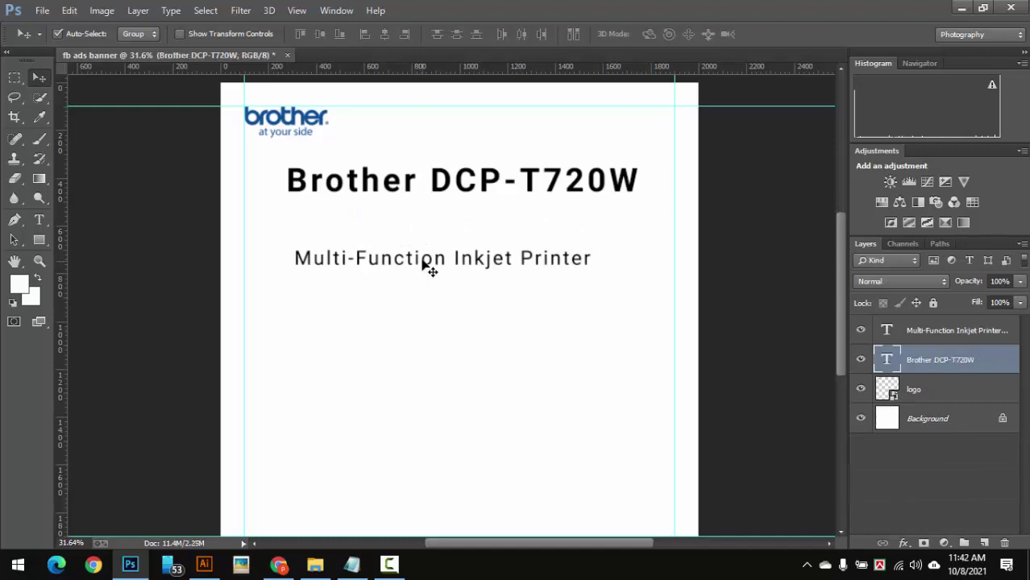
Move the subtitle up directly beneath the heading and adjust its scale
drag(424, 257, 423, 211)
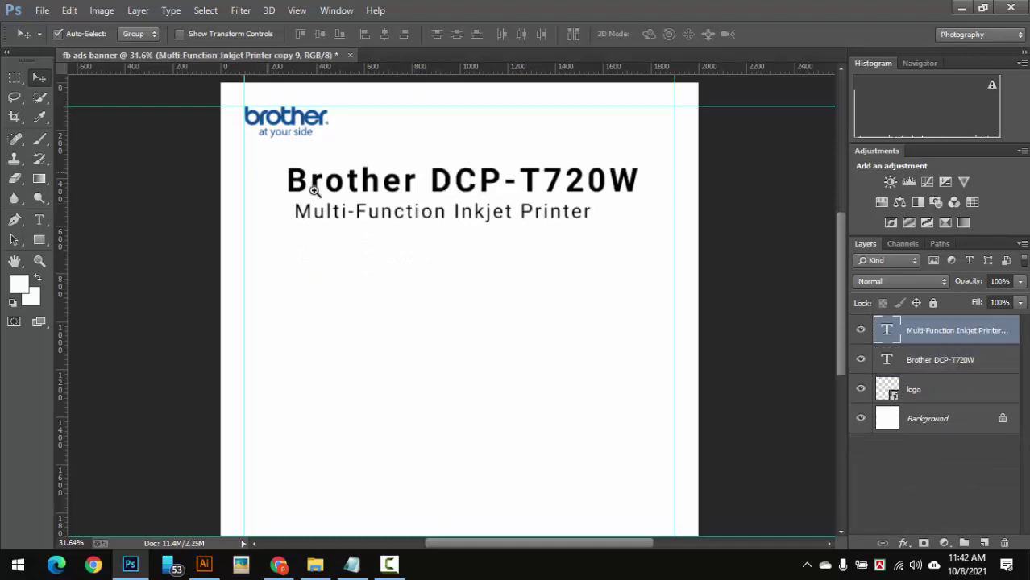
drag(315, 193, 354, 256)
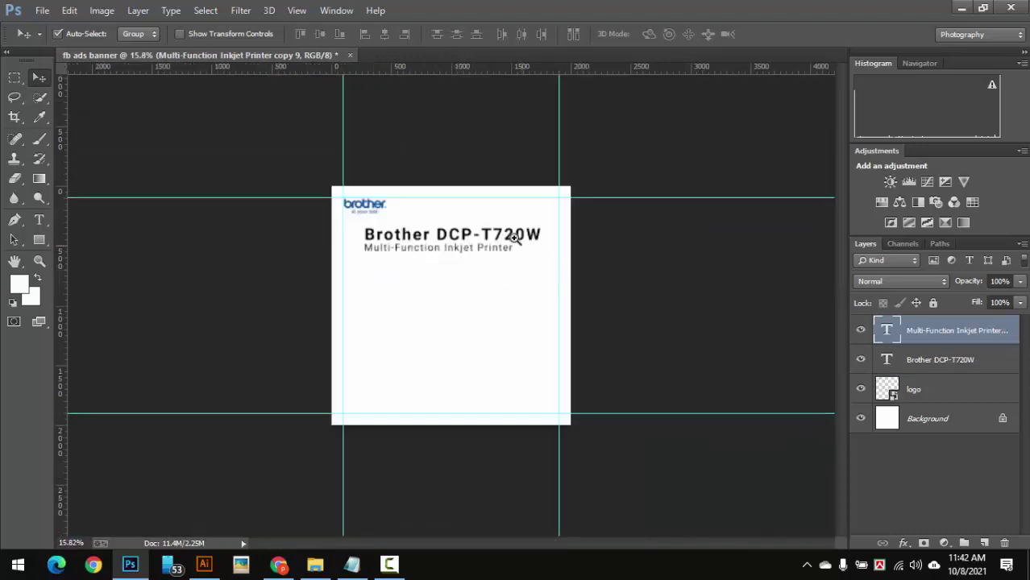
drag(416, 266, 567, 248)
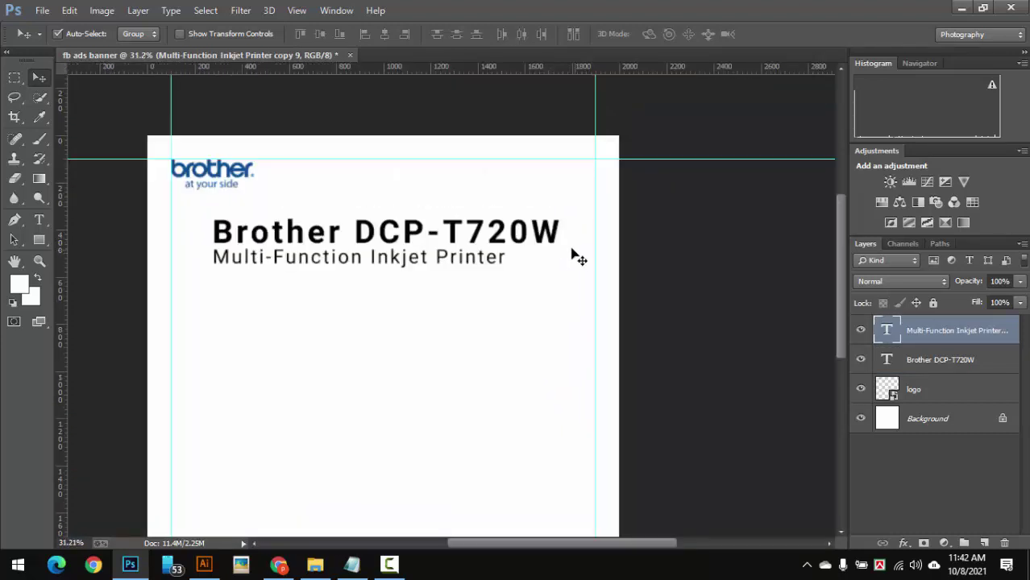
key(ctrl+t)
drag(508, 274, 558, 275)
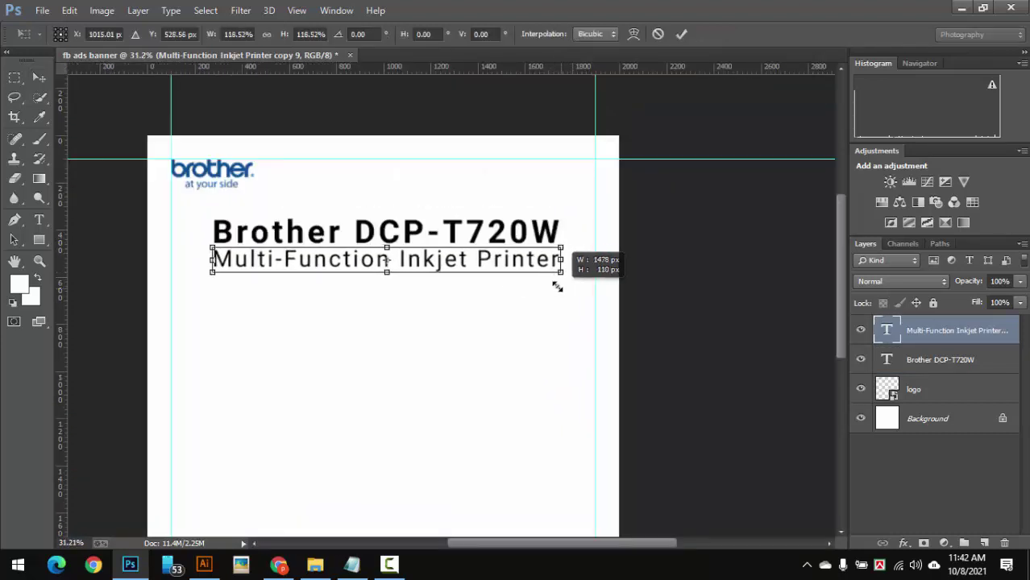
scroll(355, 260, up, 2)
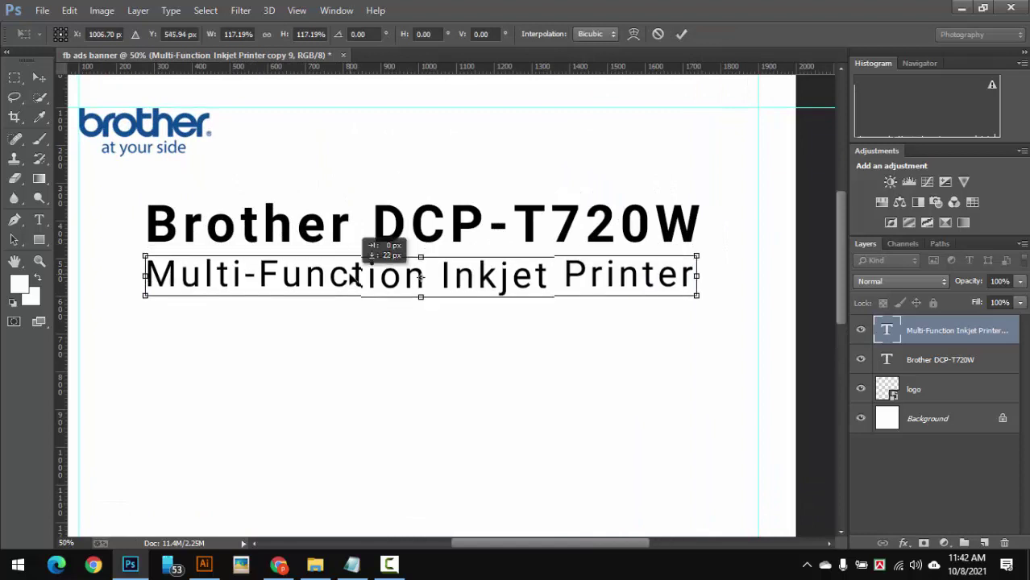
drag(697, 300, 612, 288)
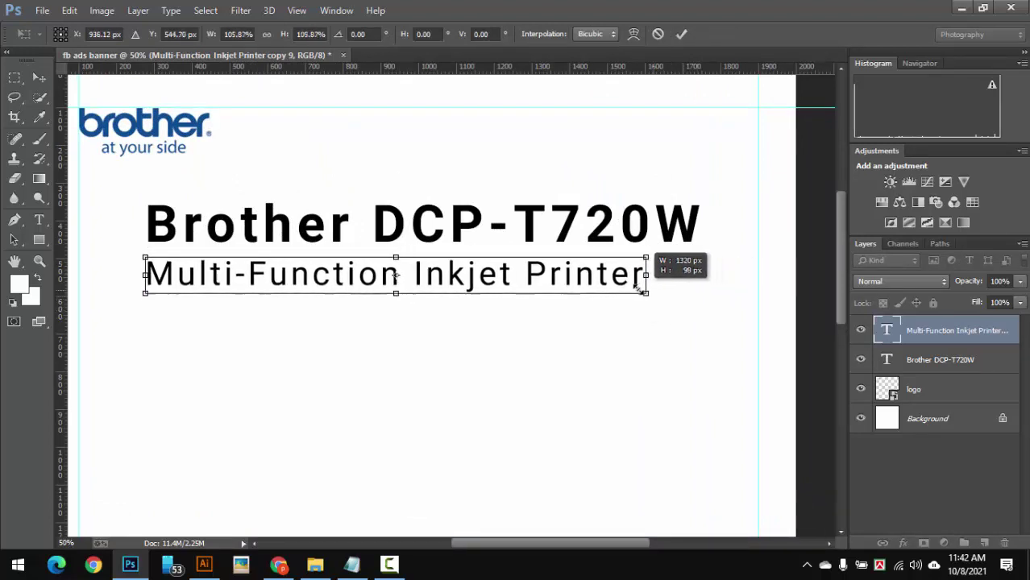
key(Return)
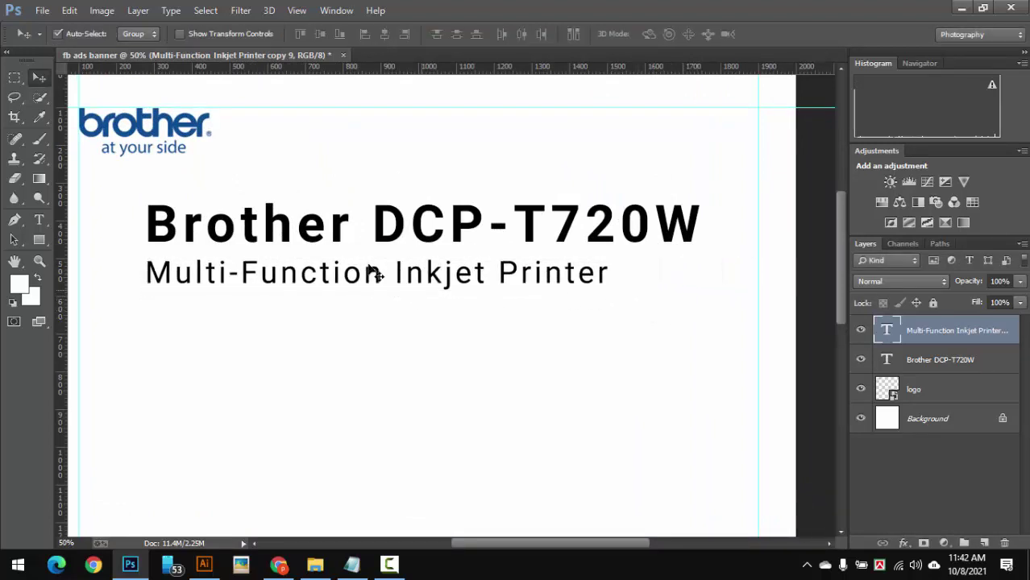
Return the subtitle to 100% scale and check its fit in the layout
key(ctrl+t)
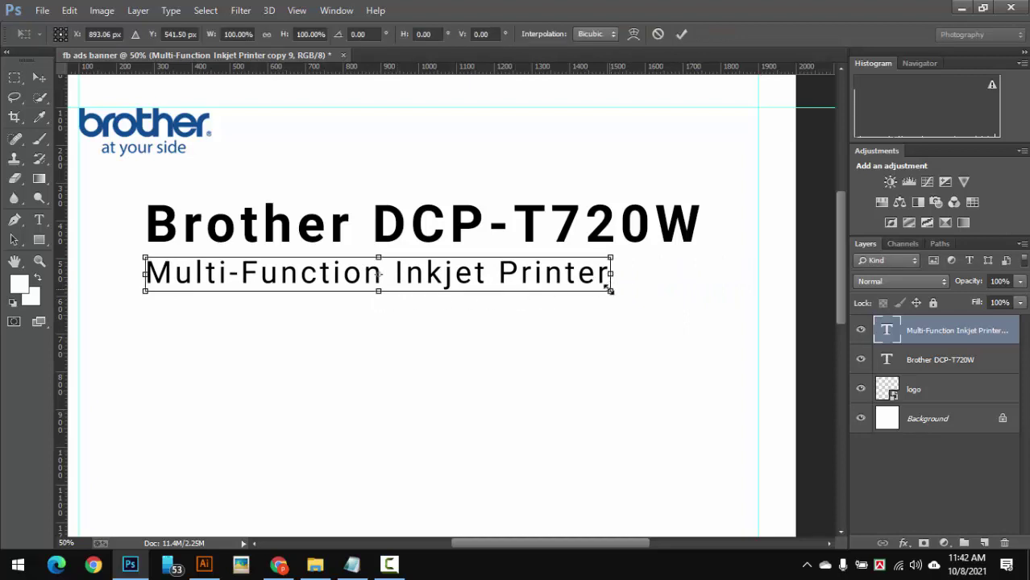
drag(609, 289, 576, 279)
key(Return)
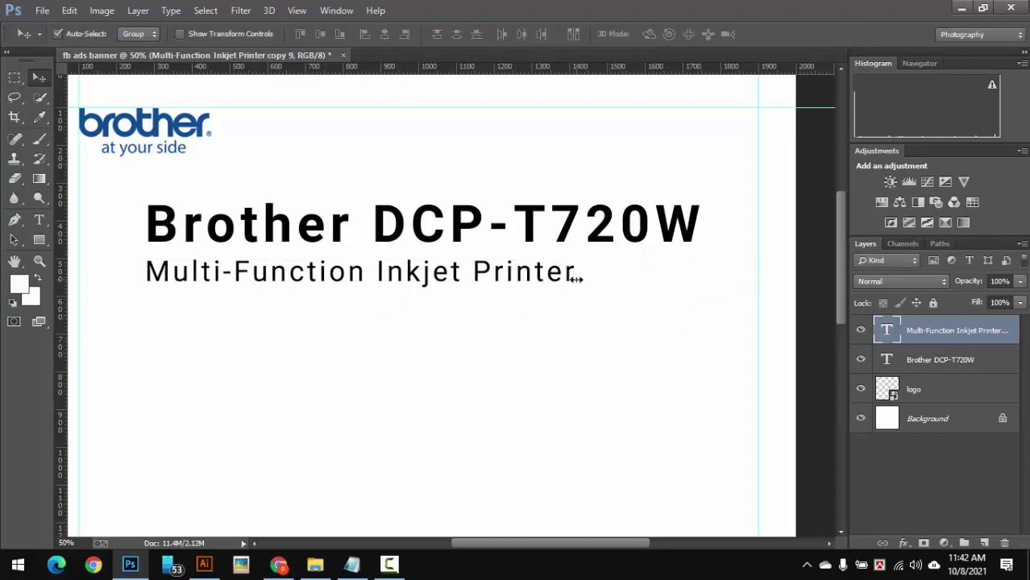
mouse_move(164, 249)
mouse_down()
mouse_move(207, 295)
mouse_move(131, 294)
mouse_up()
drag(554, 204, 552, 209)
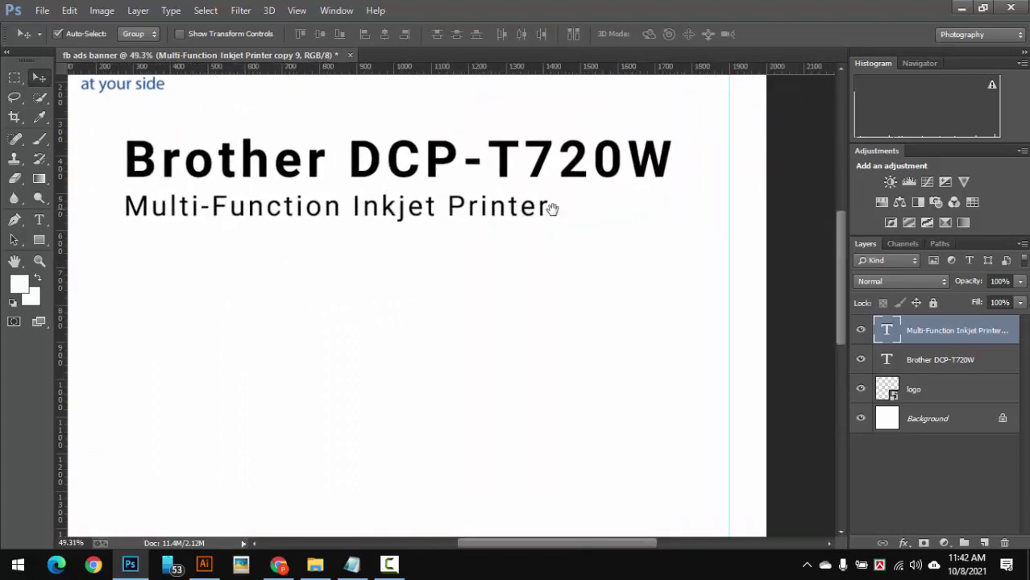
mouse_move(568, 250)
mouse_down()
mouse_move(524, 248)
mouse_move(558, 257)
mouse_up()
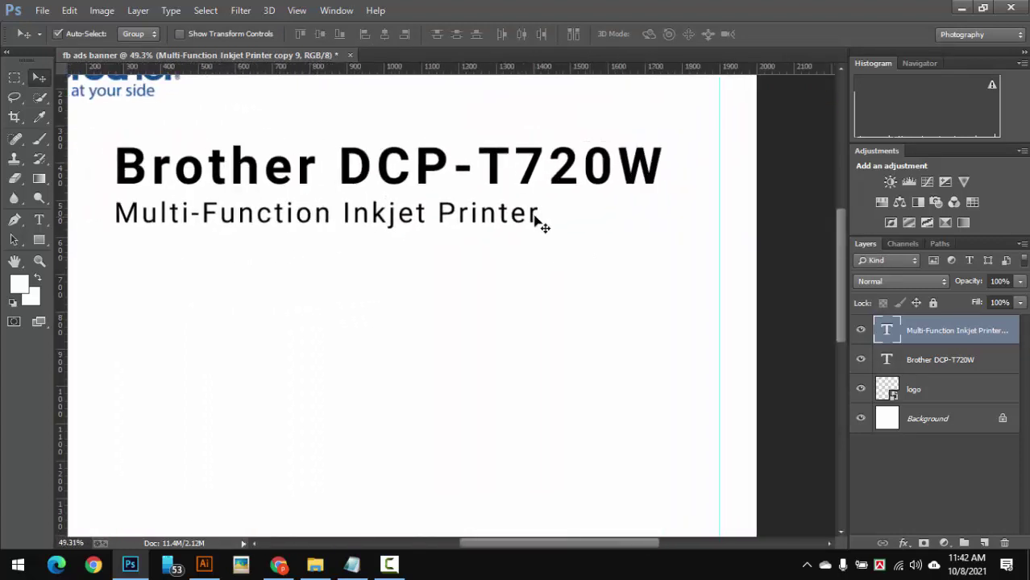
key(ctrl+t)
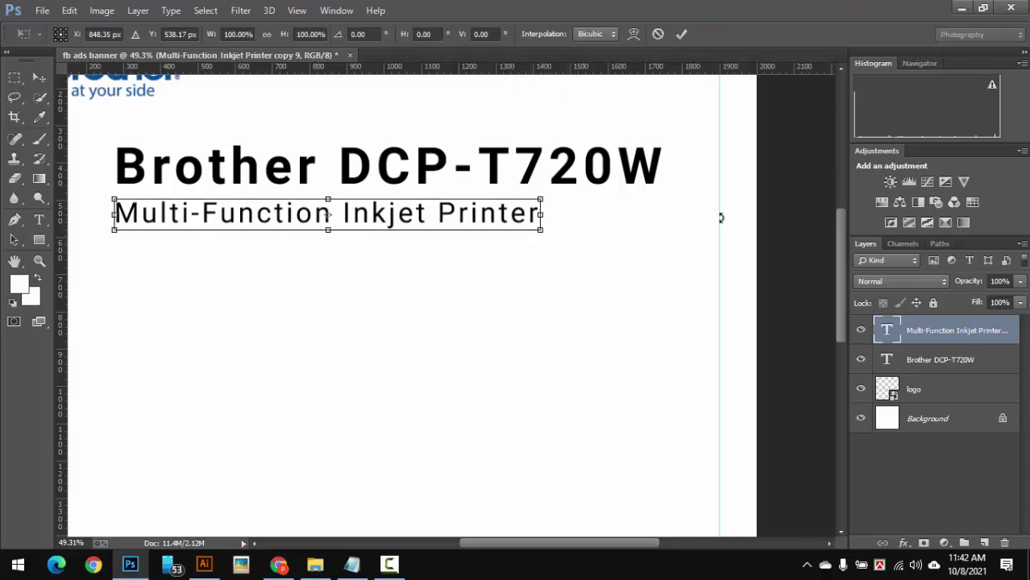
key(Return)
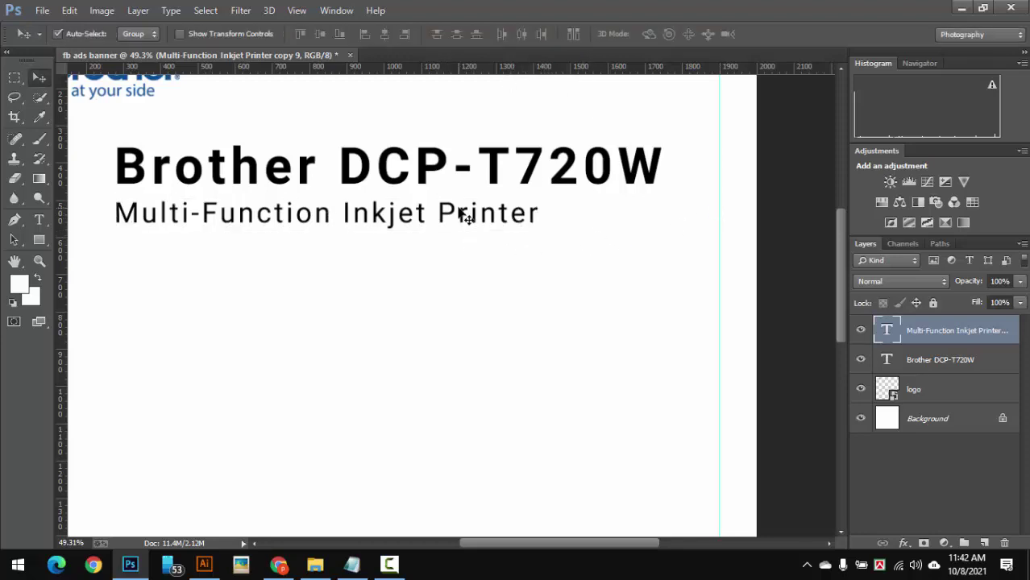
Set the subtitle's character tracking to 320 in the Character panel
click(336, 11)
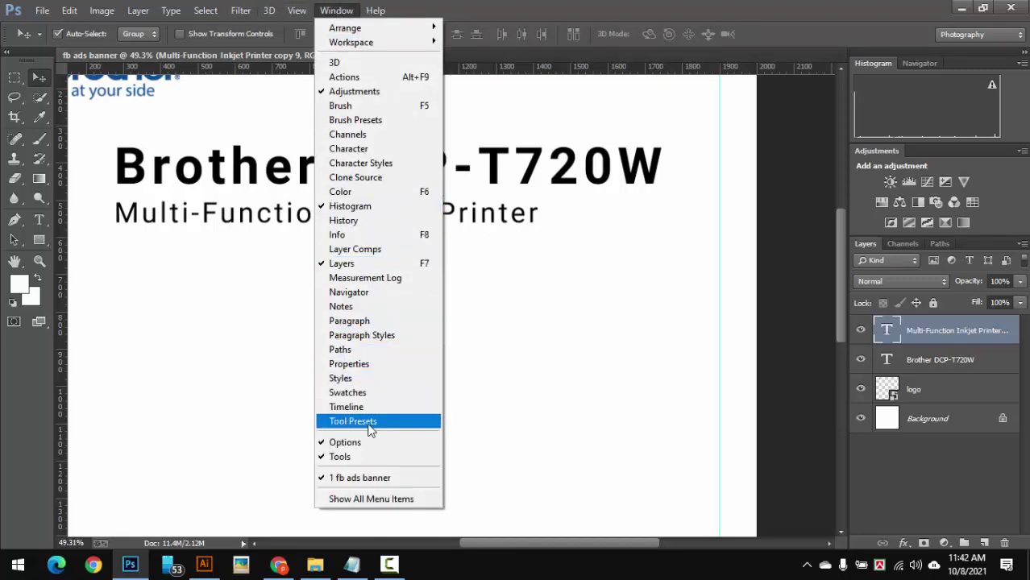
click(358, 148)
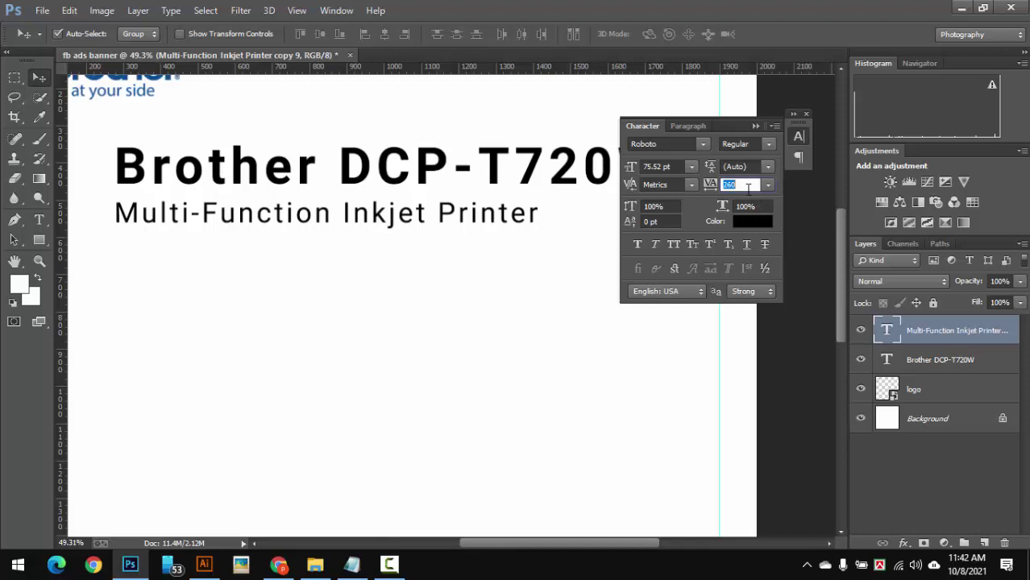
text(320)
key(Return)
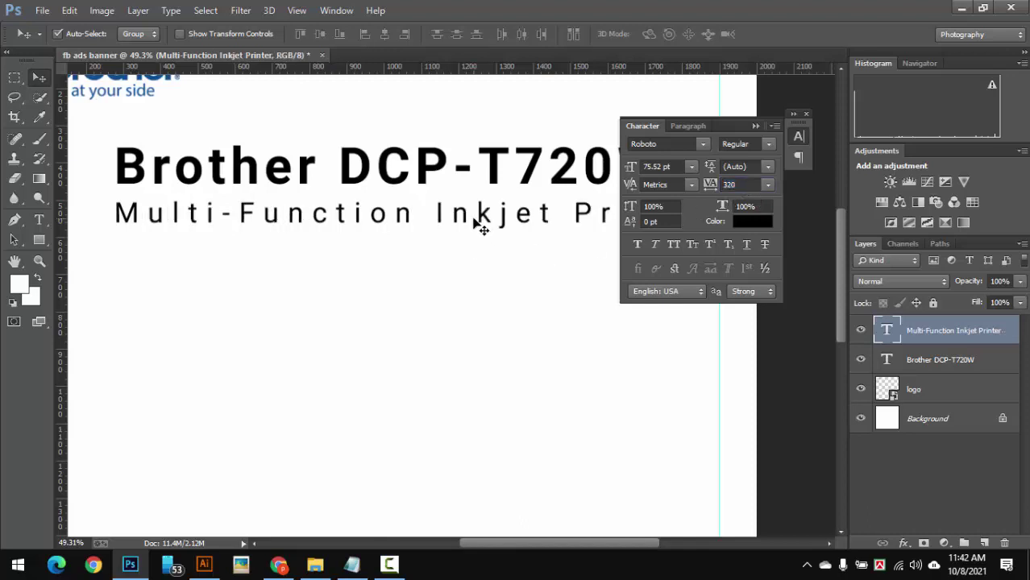
scroll(518, 255, down, 1)
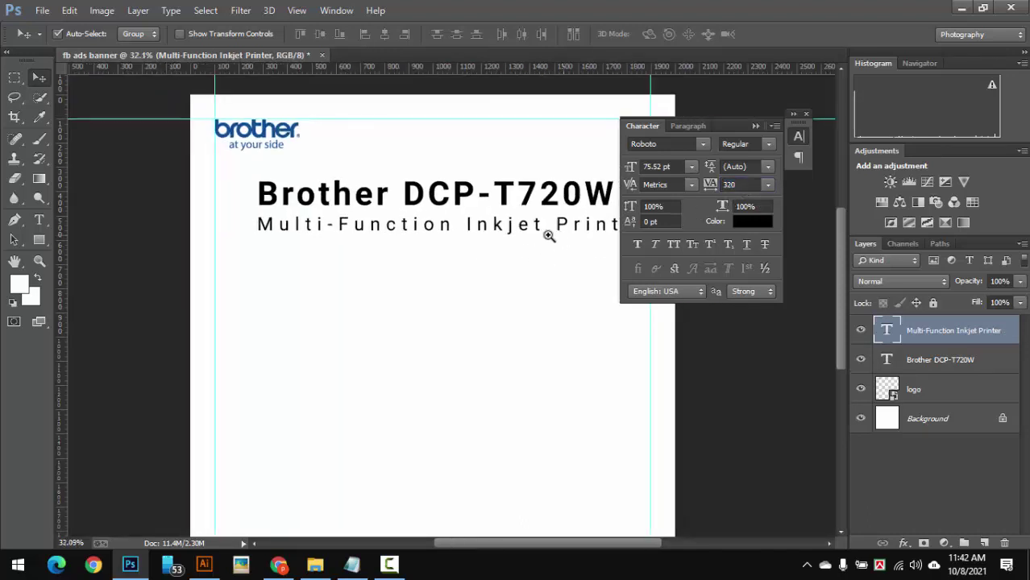
scroll(544, 239, down, 2)
scroll(556, 241, up, 2)
scroll(590, 246, down, 1)
scroll(547, 253, down, 1)
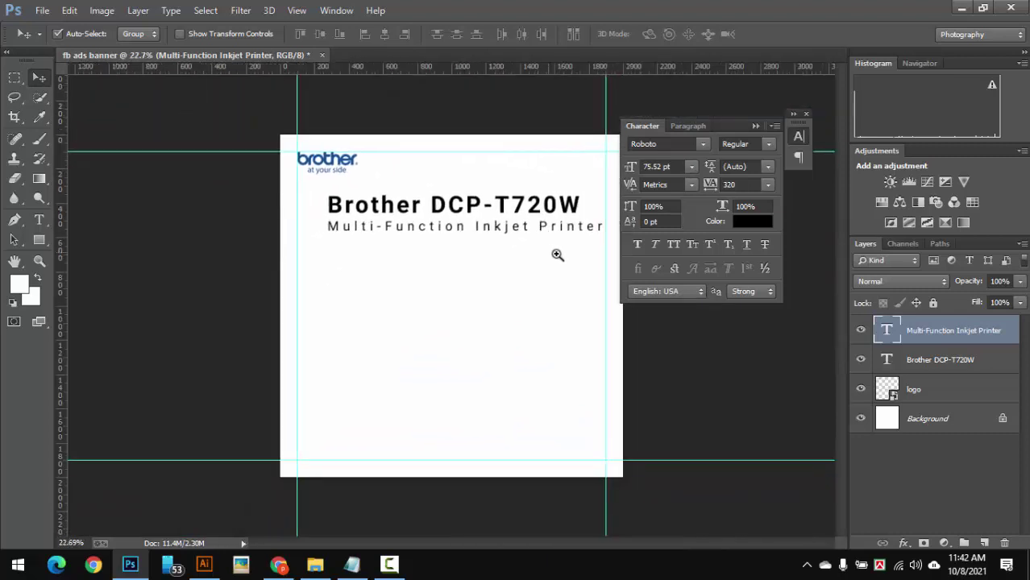
scroll(556, 256, up, 1)
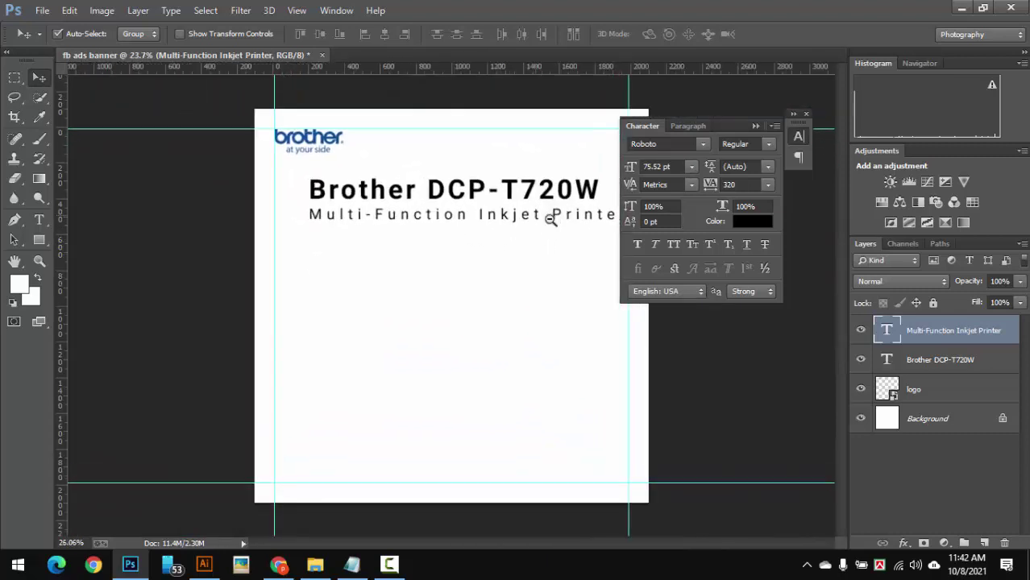
scroll(542, 219, up, 1)
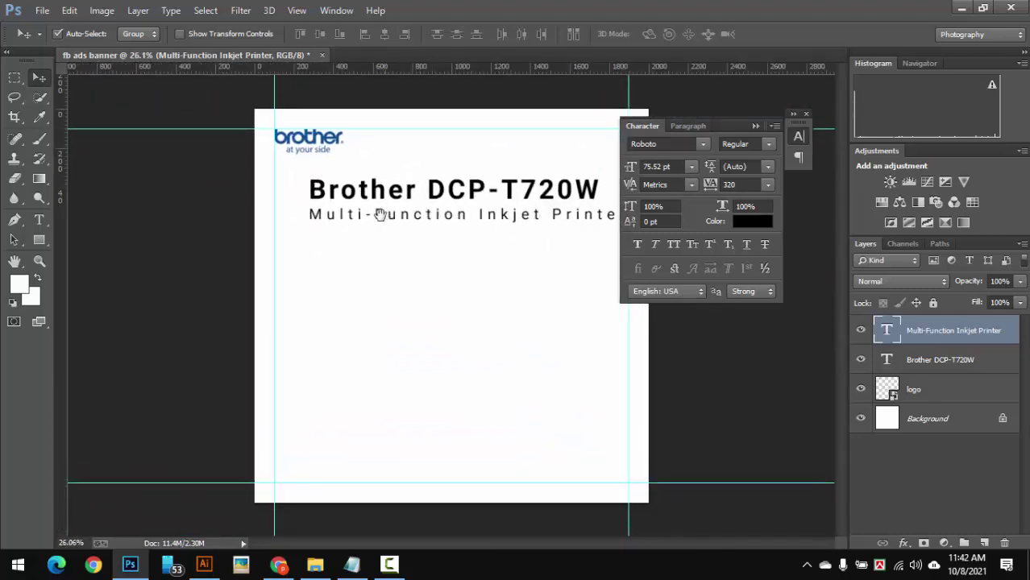
click(757, 127)
scroll(689, 219, up, 3)
scroll(642, 232, up, 2)
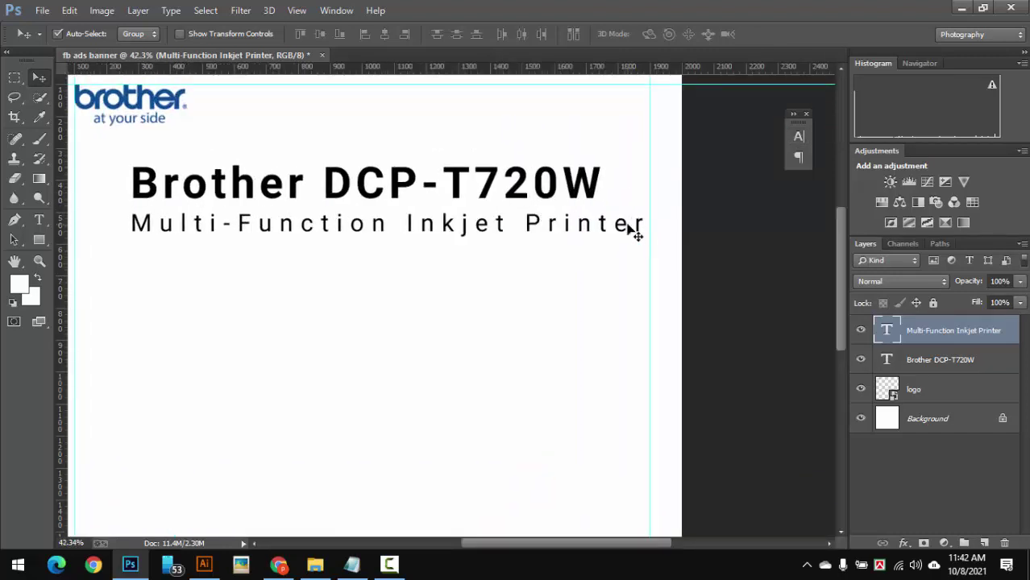
Scale the widened subtitle down so it fits inside the guide
key(ctrl+t)
scroll(596, 235, up, 2)
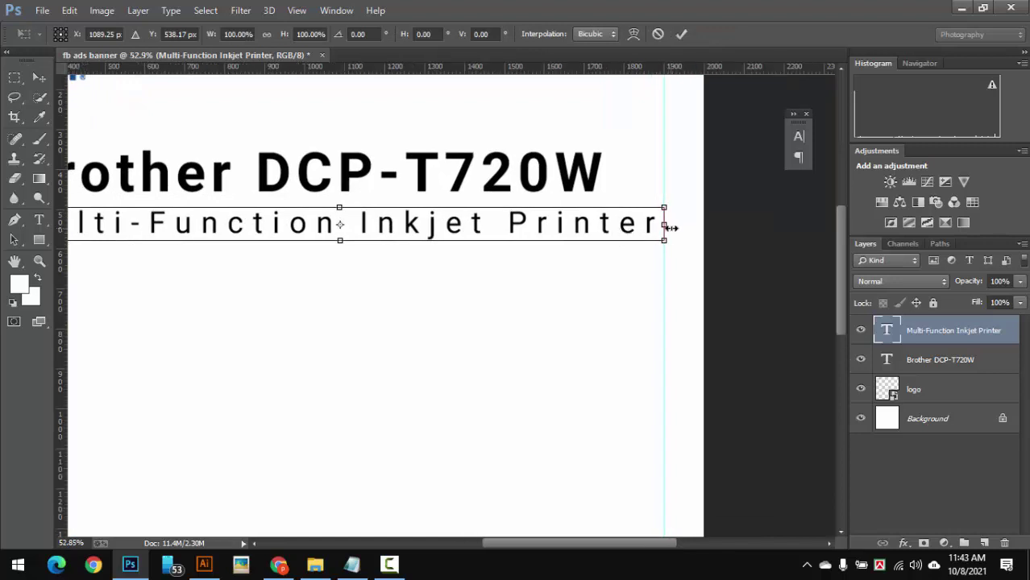
drag(664, 240, 610, 233)
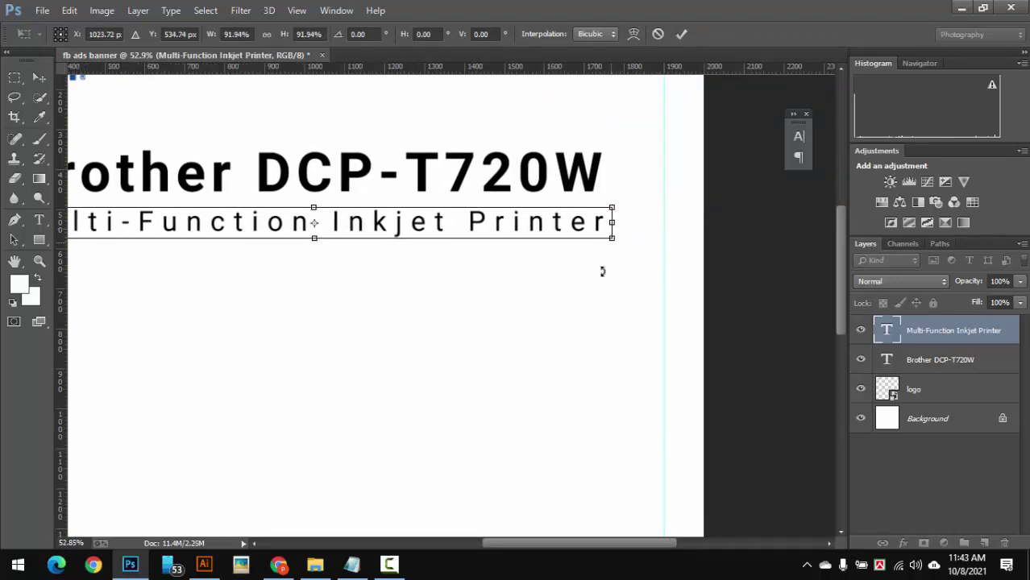
key(Return)
scroll(329, 219, down, 5)
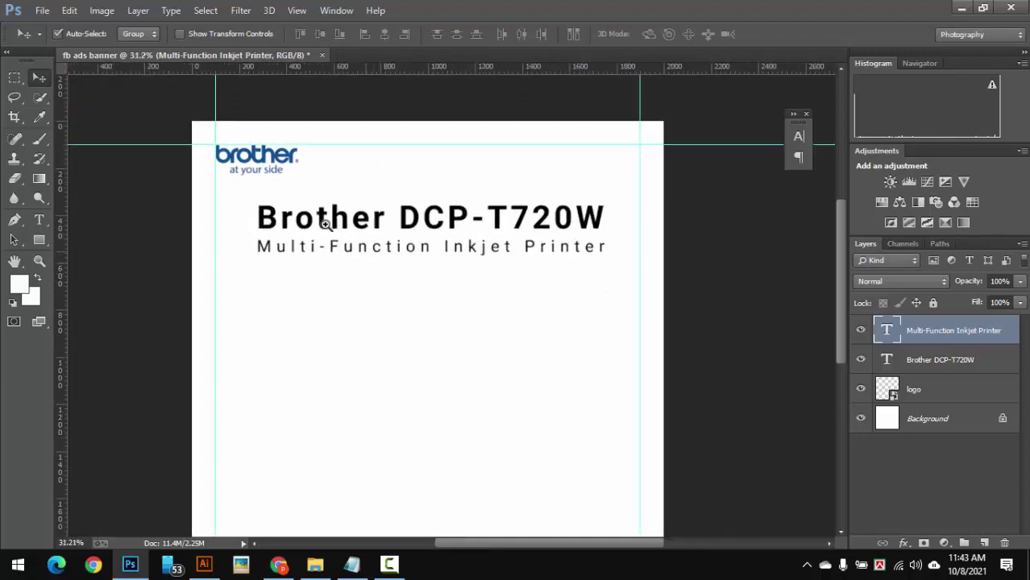
scroll(355, 226, up, 3)
scroll(368, 222, up, 2)
scroll(377, 242, down, 4)
scroll(435, 242, down, 3)
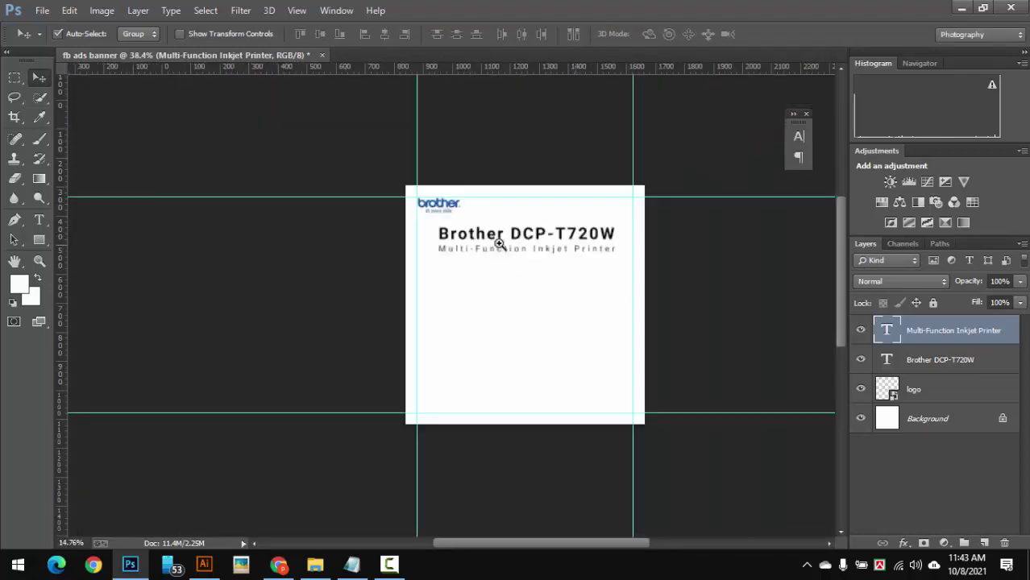
scroll(451, 257, down, 2)
scroll(491, 269, up, 4)
scroll(527, 278, up, 1)
scroll(500, 274, down, 1)
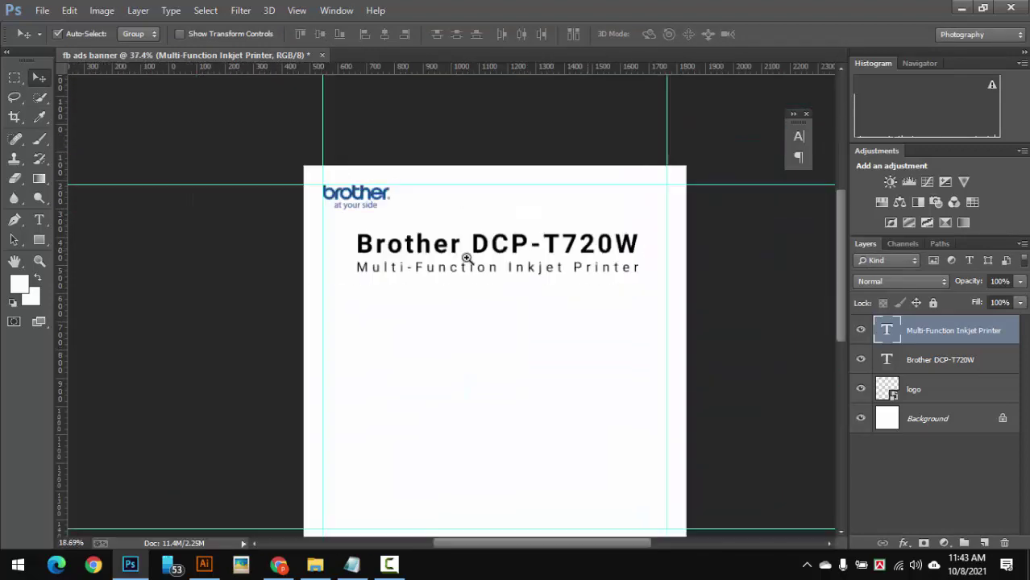
scroll(588, 295, down, 5)
scroll(636, 306, up, 4)
scroll(595, 302, up, 2)
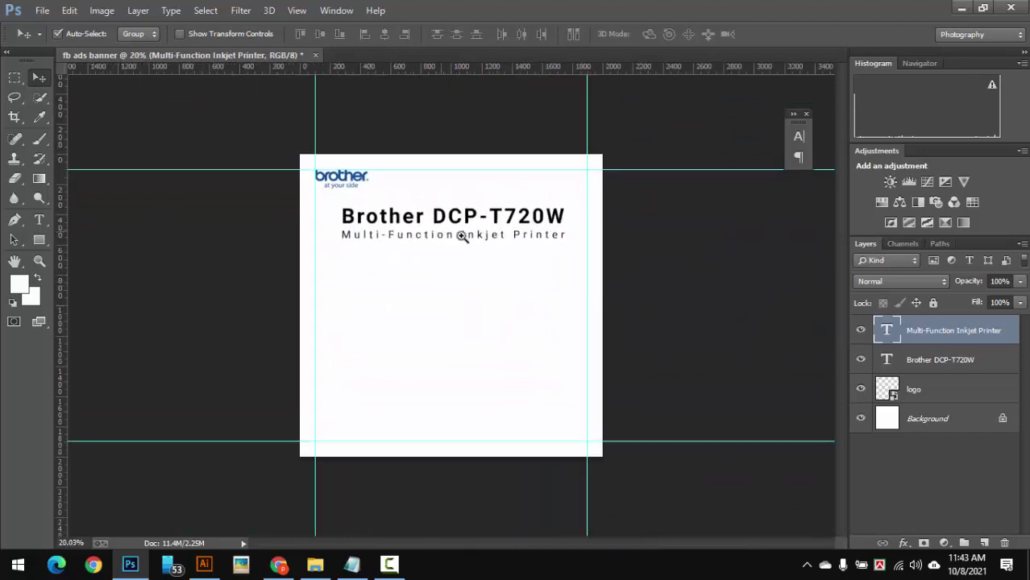
scroll(463, 235, up, 1)
Place the printer photo from the asset folder onto the banner below the subtitle
click(325, 566)
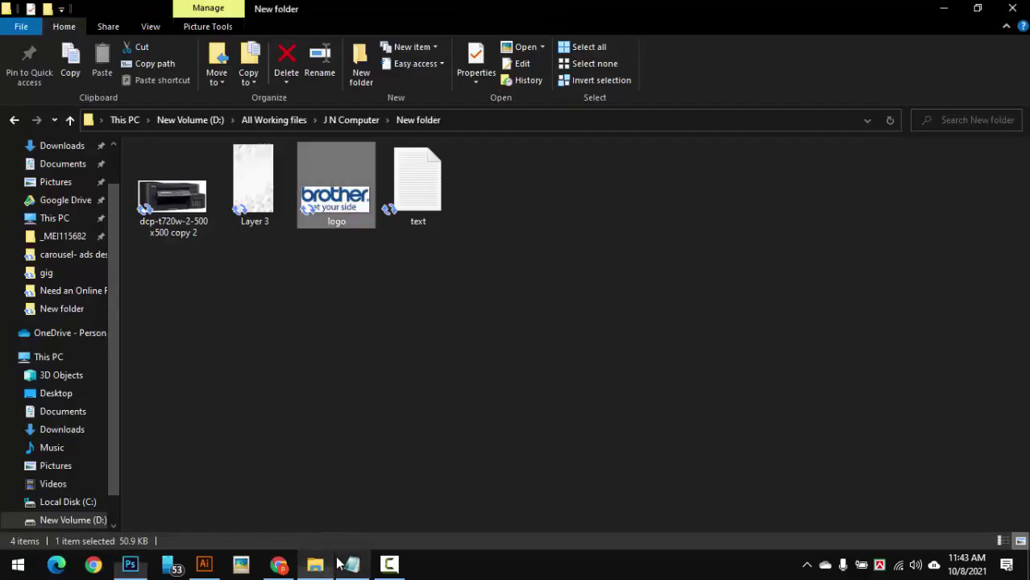
click(190, 226)
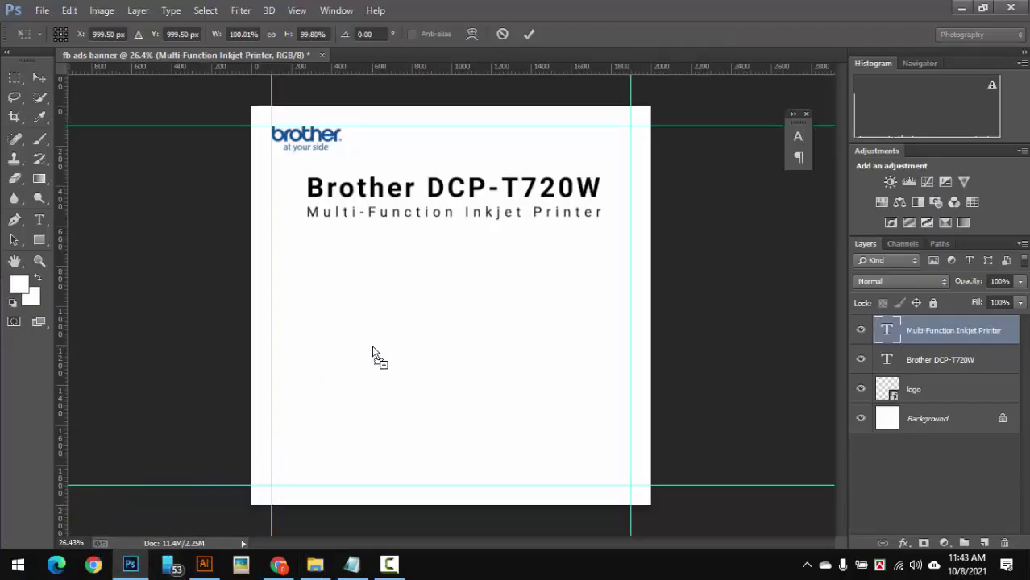
drag(197, 234, 373, 355)
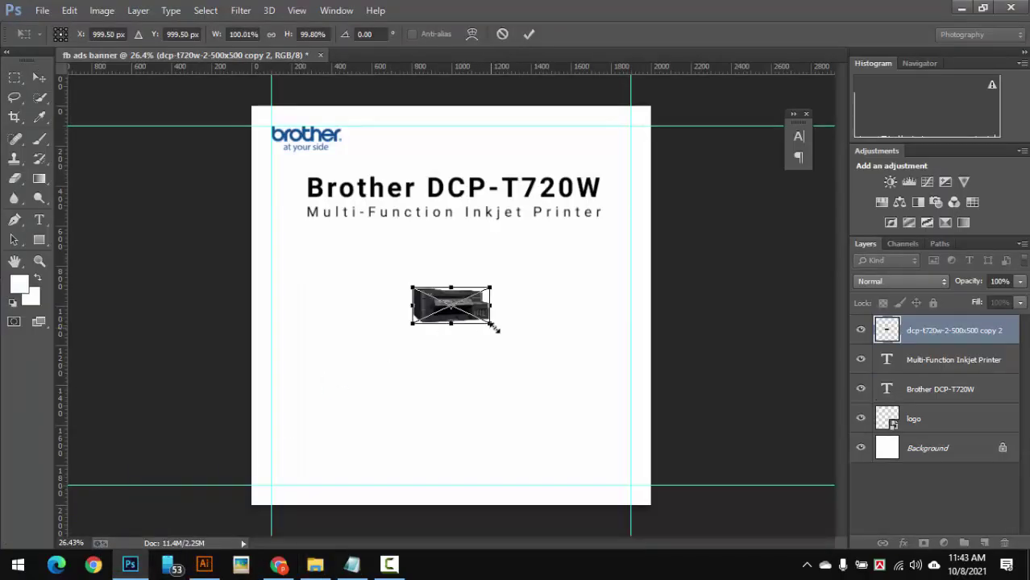
Enlarge the printer photo to about 368%, centre it horizontally and raise it 45 px
drag(491, 324, 595, 372)
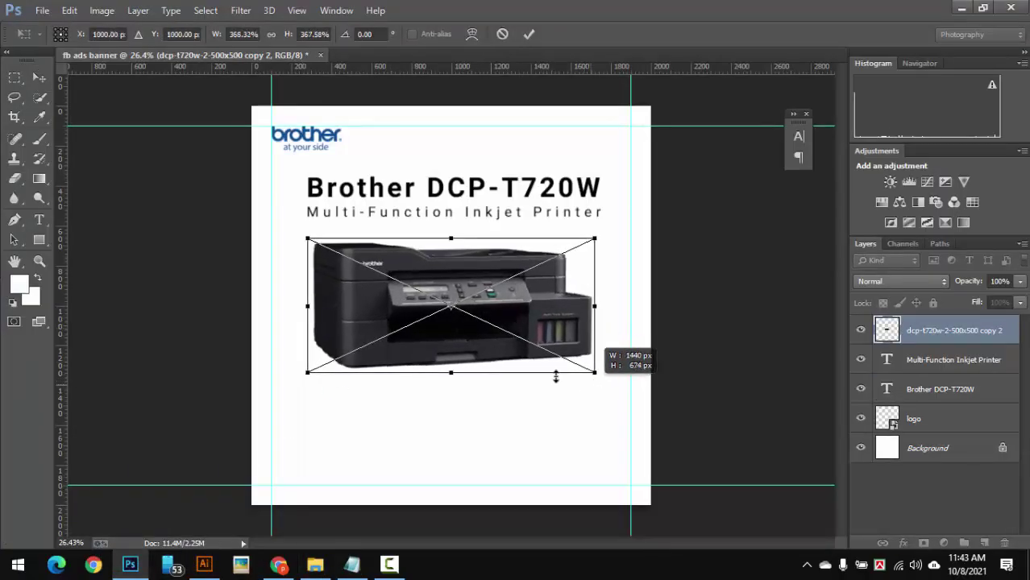
drag(479, 335, 489, 344)
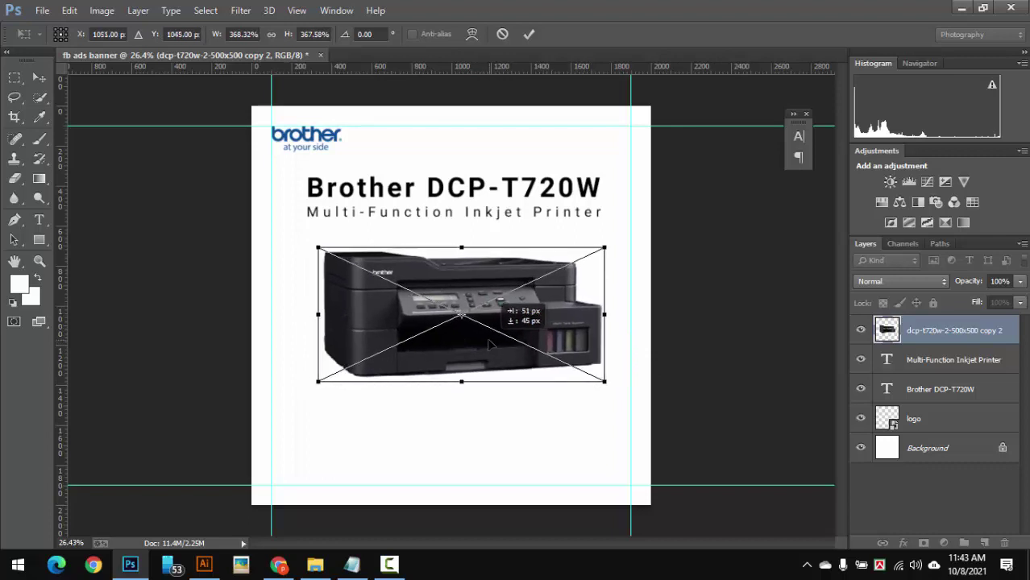
key(Return)
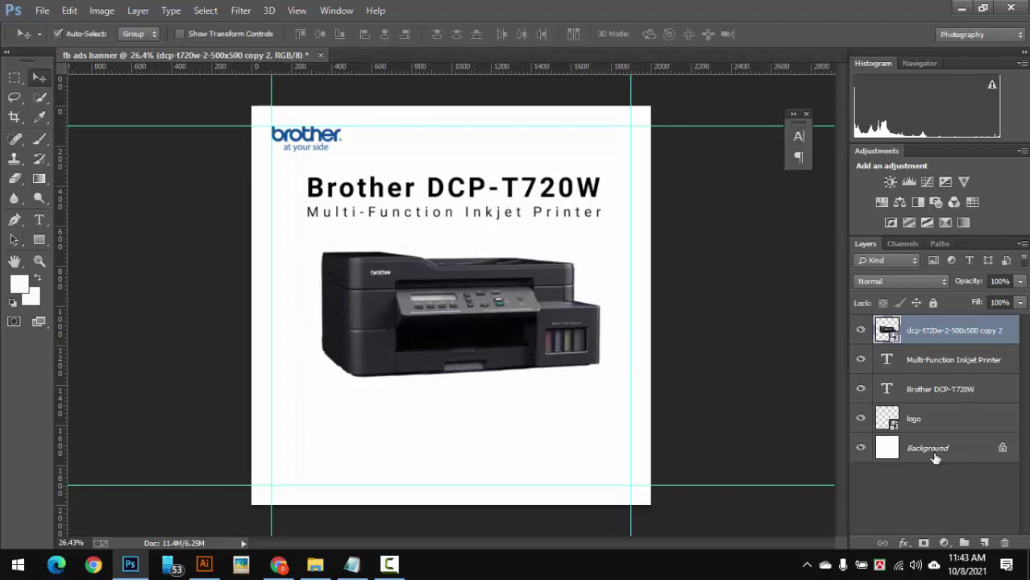
ctrl+click(1000, 455)
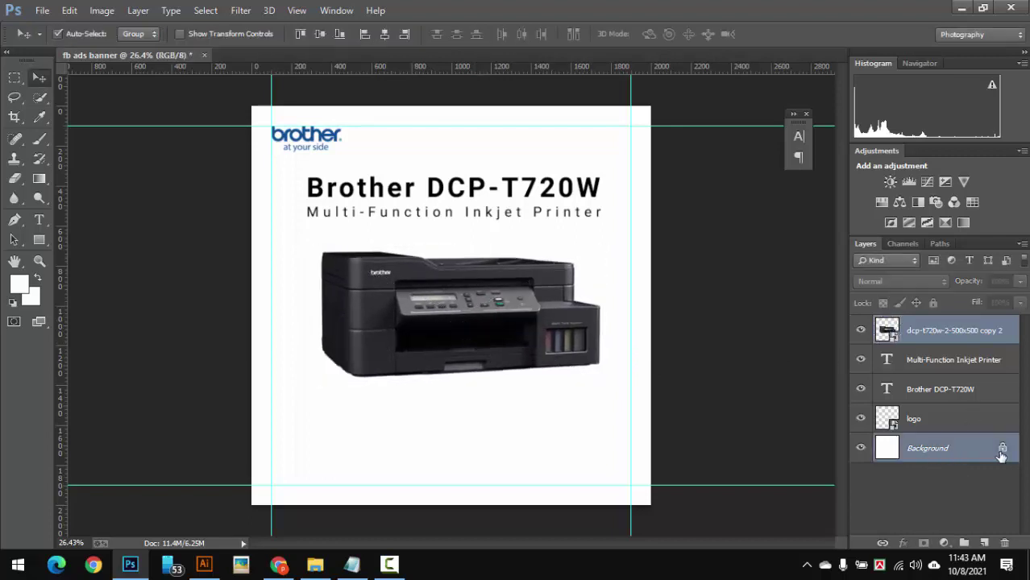
click(385, 34)
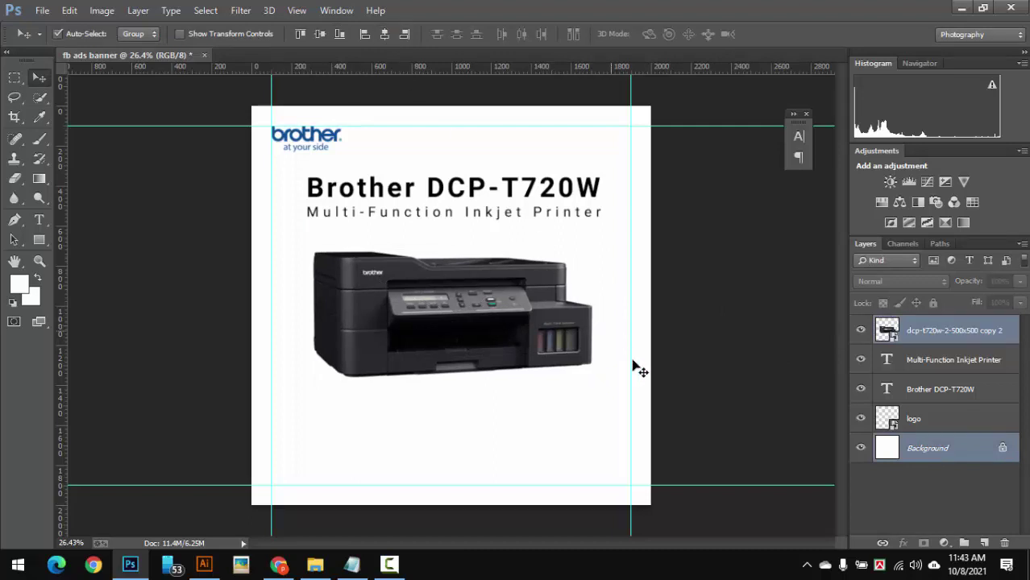
click(900, 486)
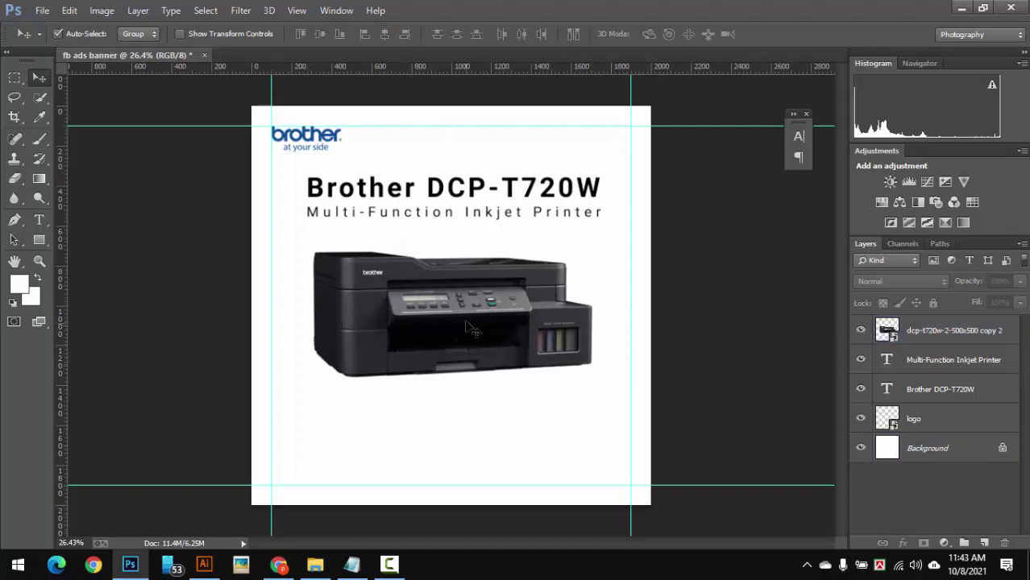
drag(466, 324, 466, 314)
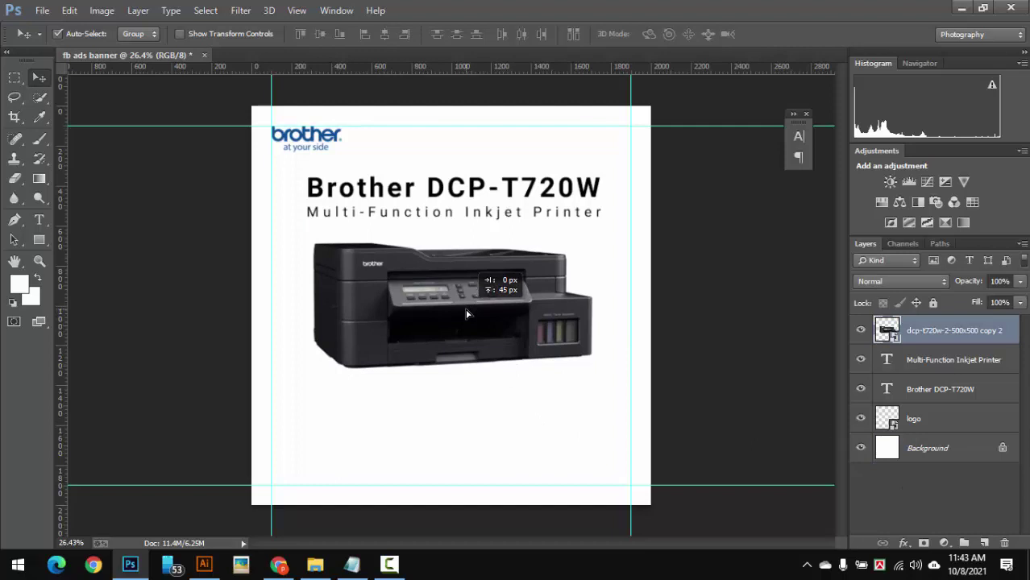
Copy the four numbered spec lines from the Notepad notes
click(352, 564)
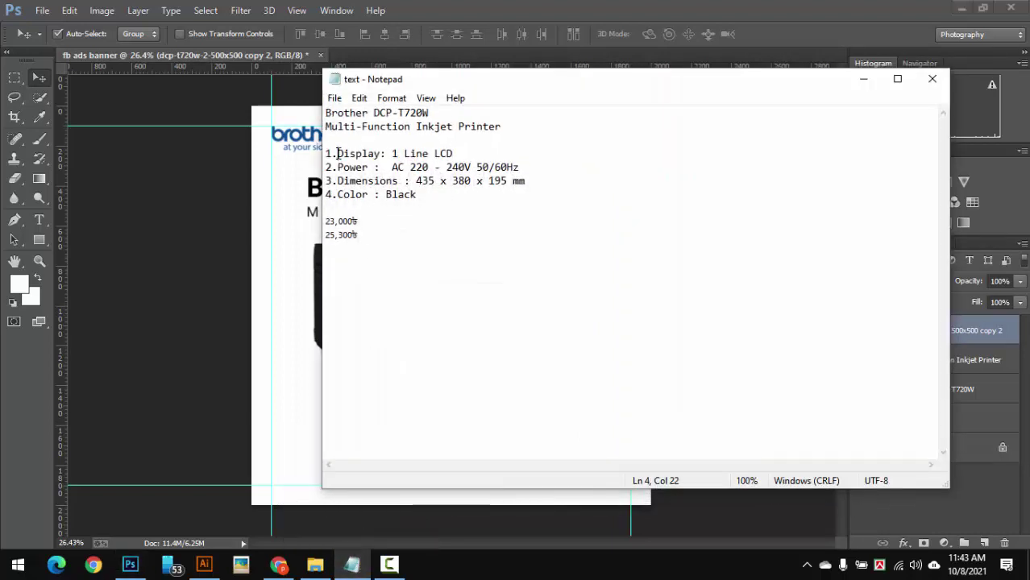
mouse_move(338, 153)
mouse_down()
mouse_move(400, 198)
mouse_move(328, 153)
mouse_up()
click(420, 204)
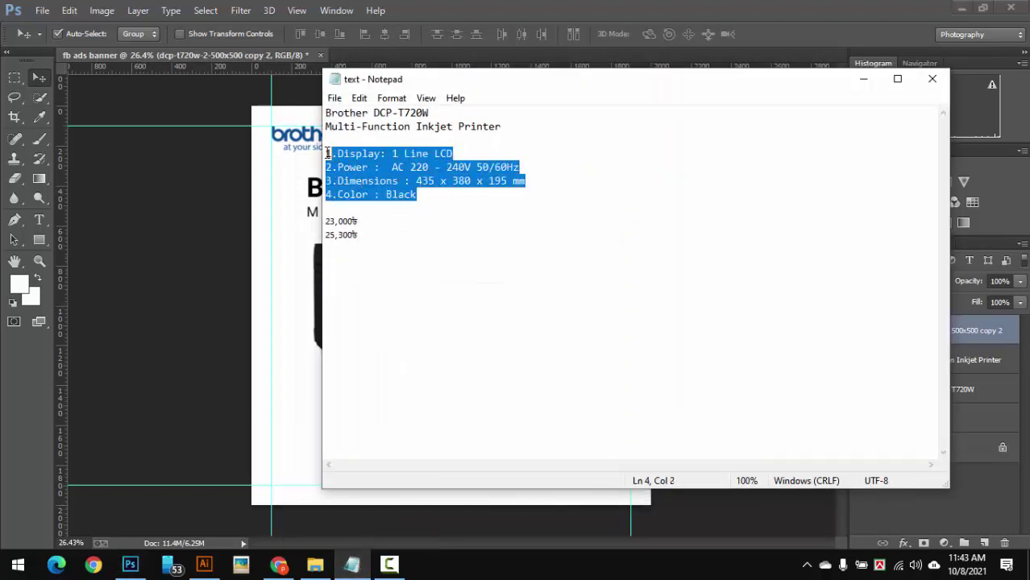
click(130, 564)
Paste the four spec lines as a new text block below the printer
scroll(355, 423, up, 3)
drag(375, 415, 405, 318)
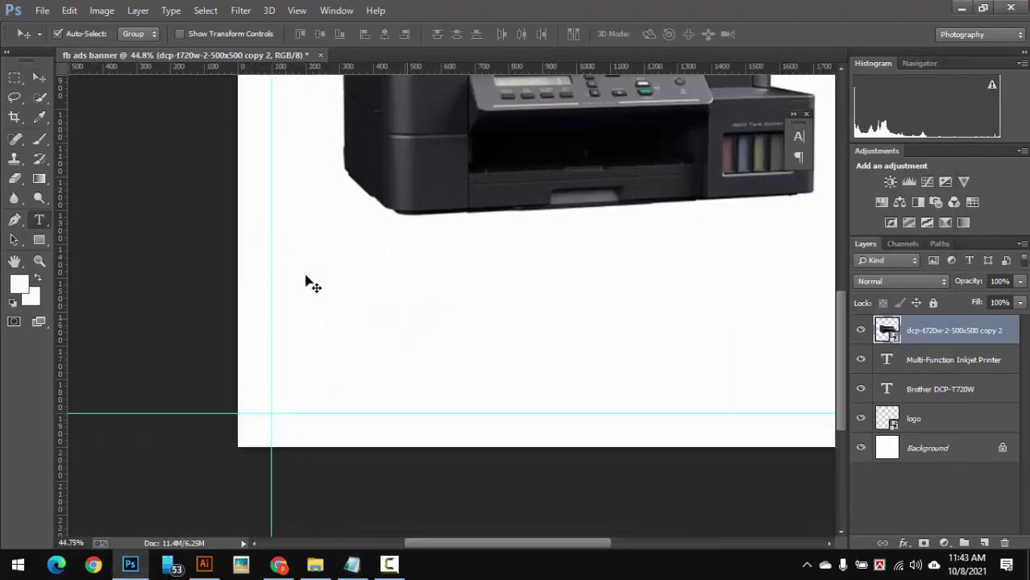
key(t)
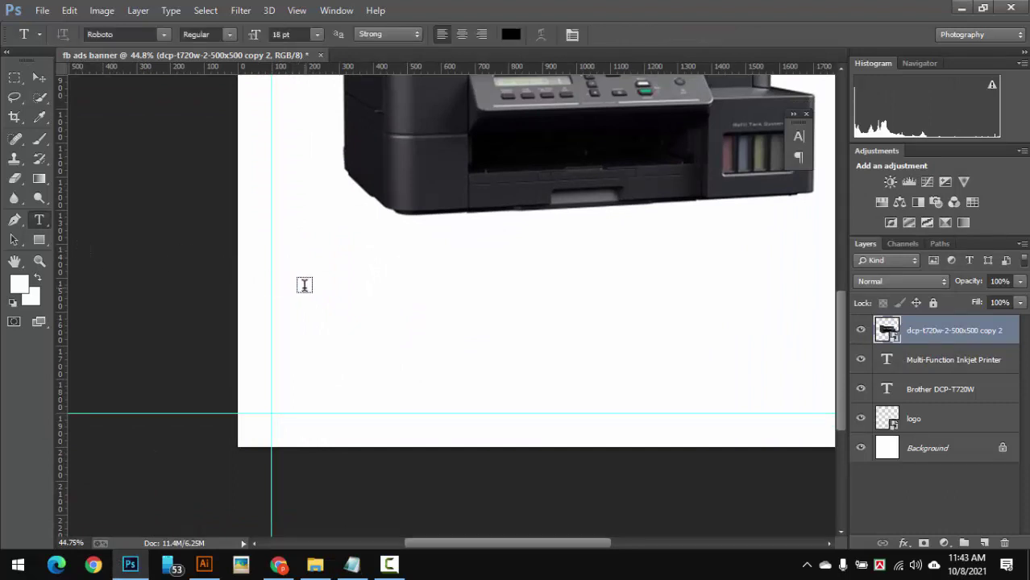
click(304, 285)
key(ctrl+v)
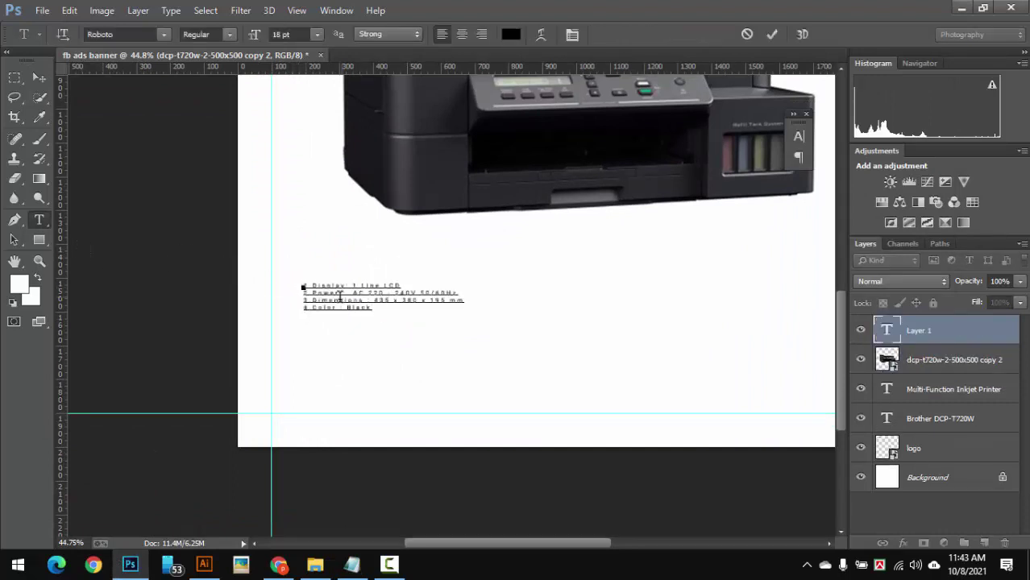
click(39, 77)
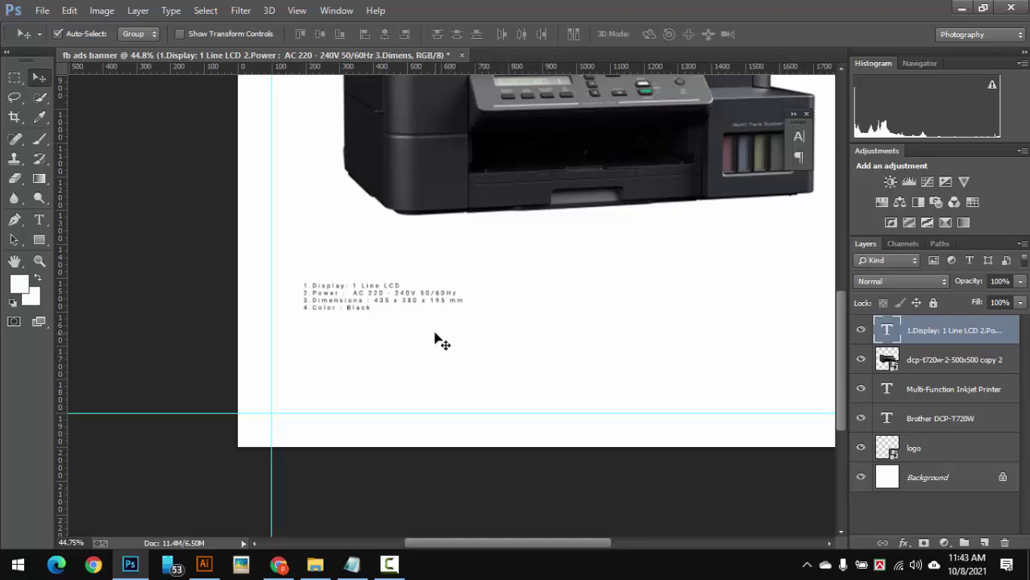
Enlarge the spec text to about 254% and move it slightly down
key(ctrl+t)
drag(471, 317, 709, 436)
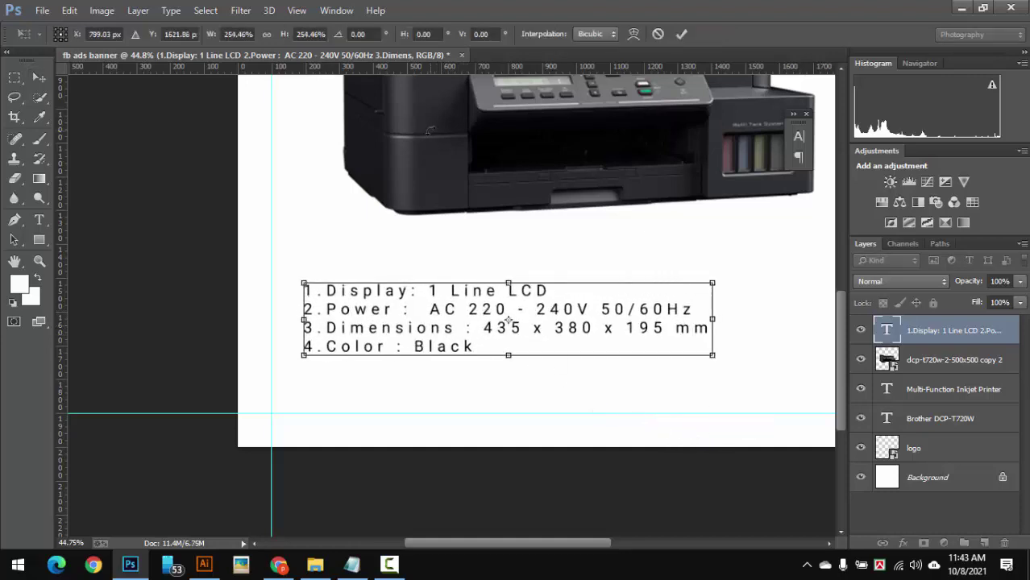
key(Return)
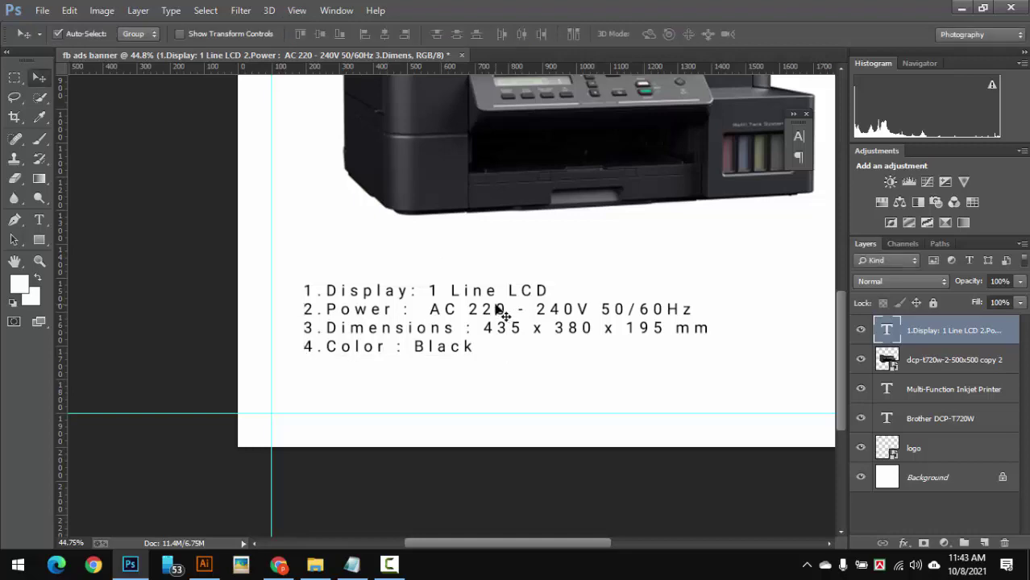
drag(501, 315, 399, 413)
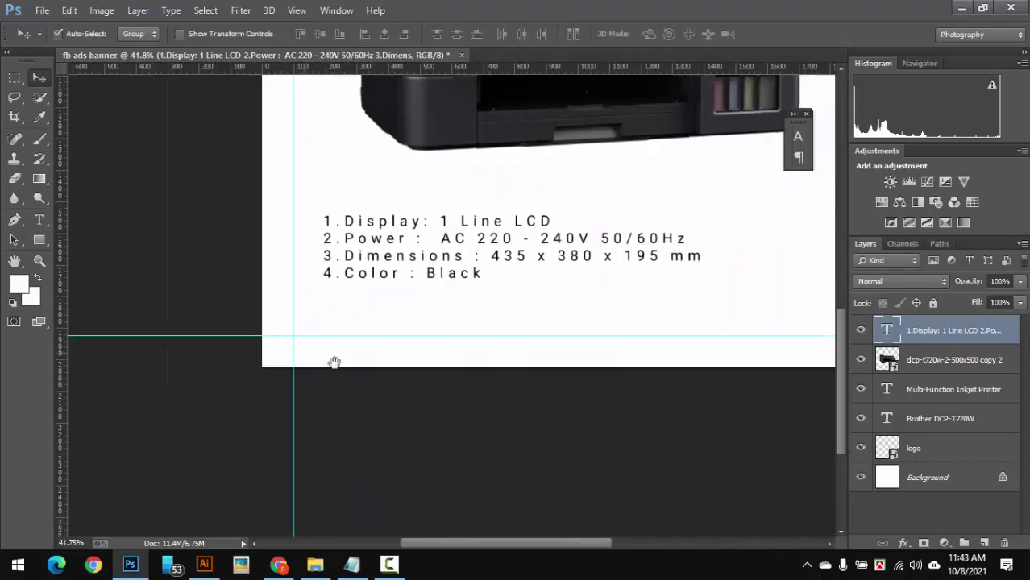
drag(408, 280, 406, 304)
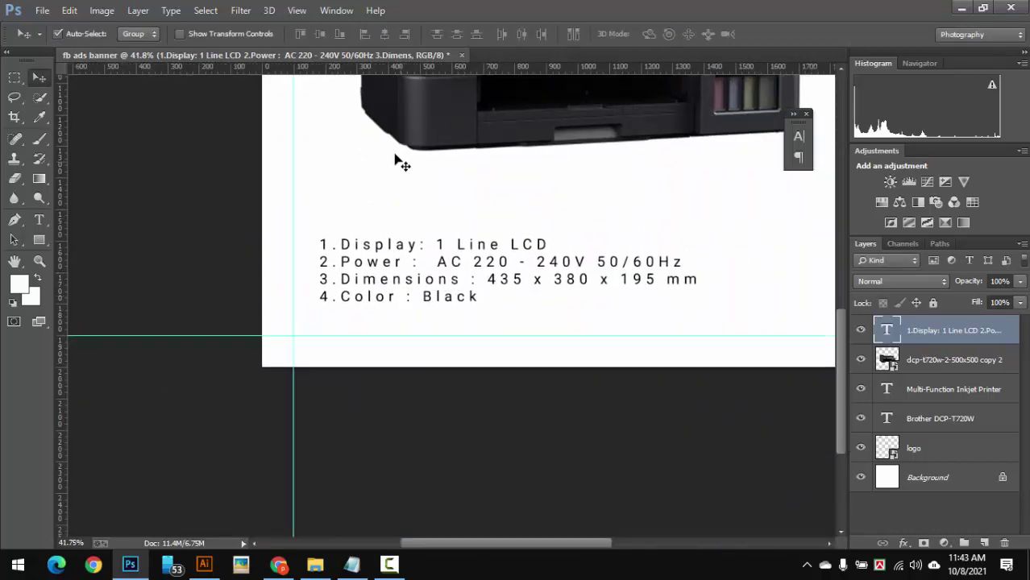
click(338, 11)
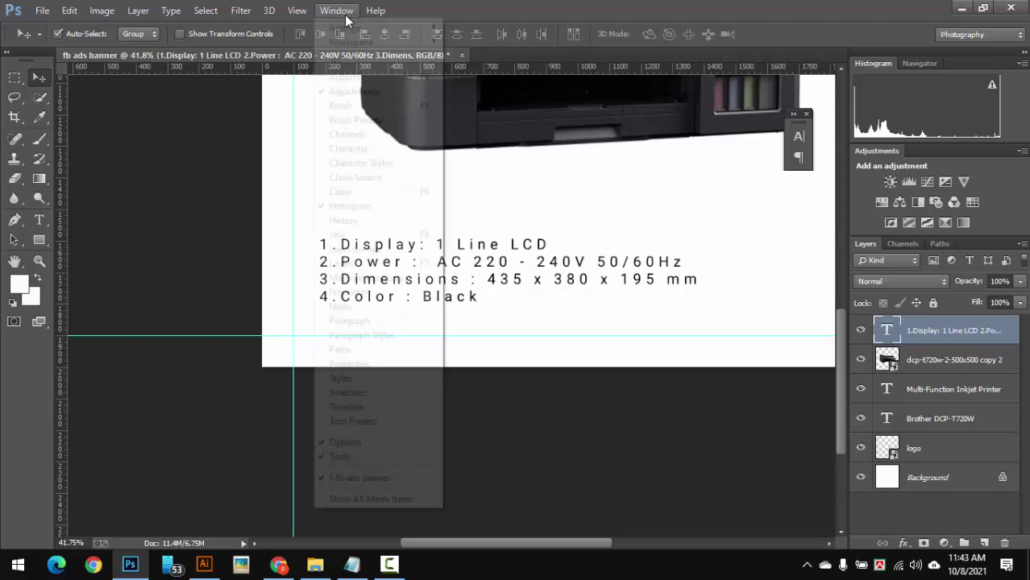
Select all the spec text and set its tracking to 100 in the Character panel
click(379, 148)
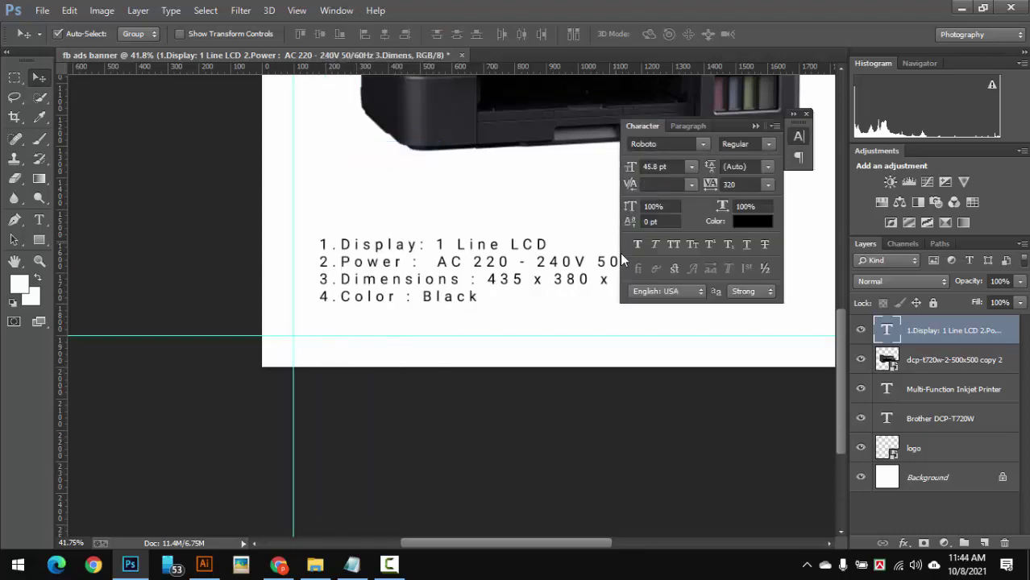
key(t)
click(446, 296)
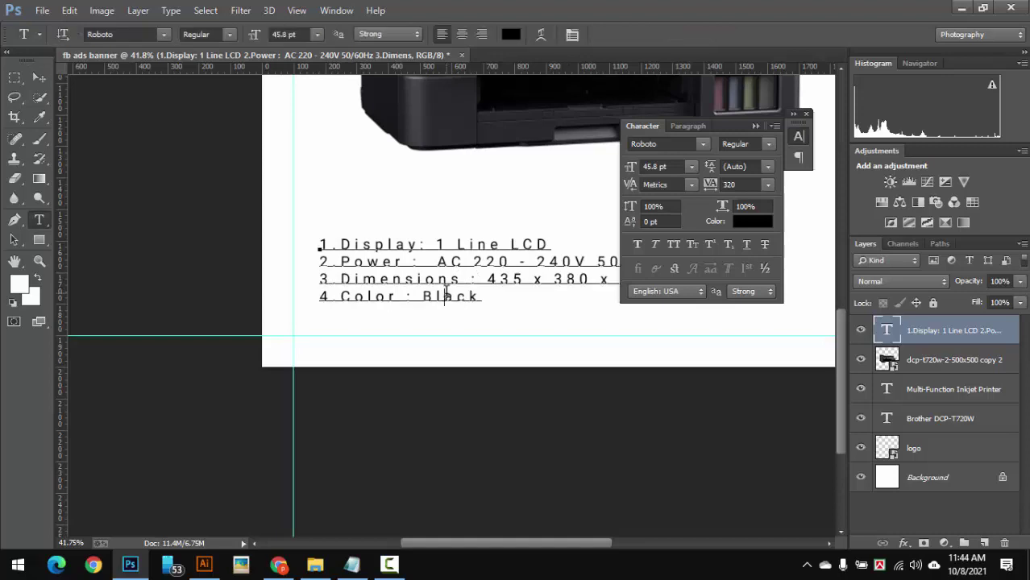
key(ctrl+a)
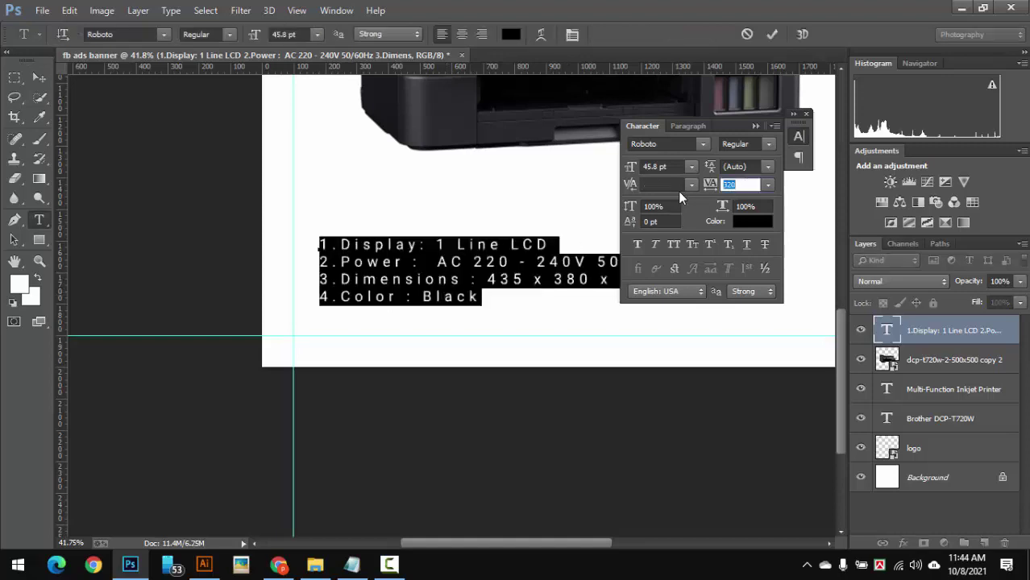
text(100)
key(Return)
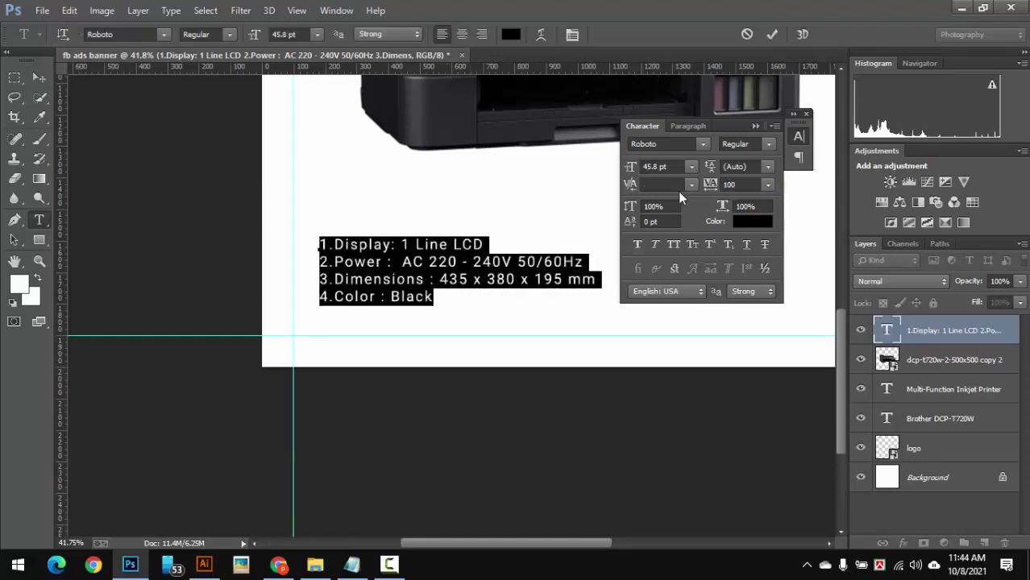
click(756, 126)
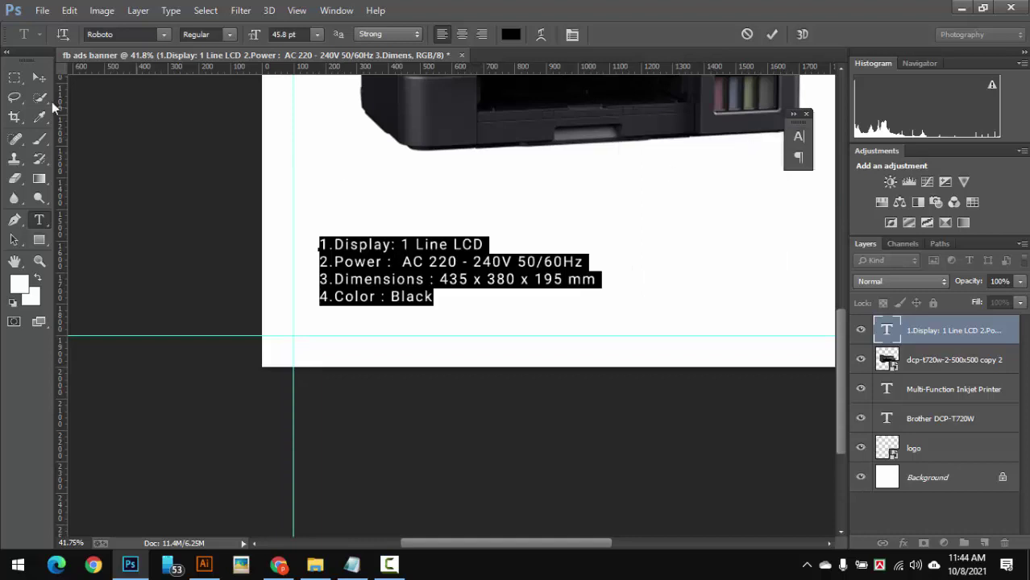
click(36, 77)
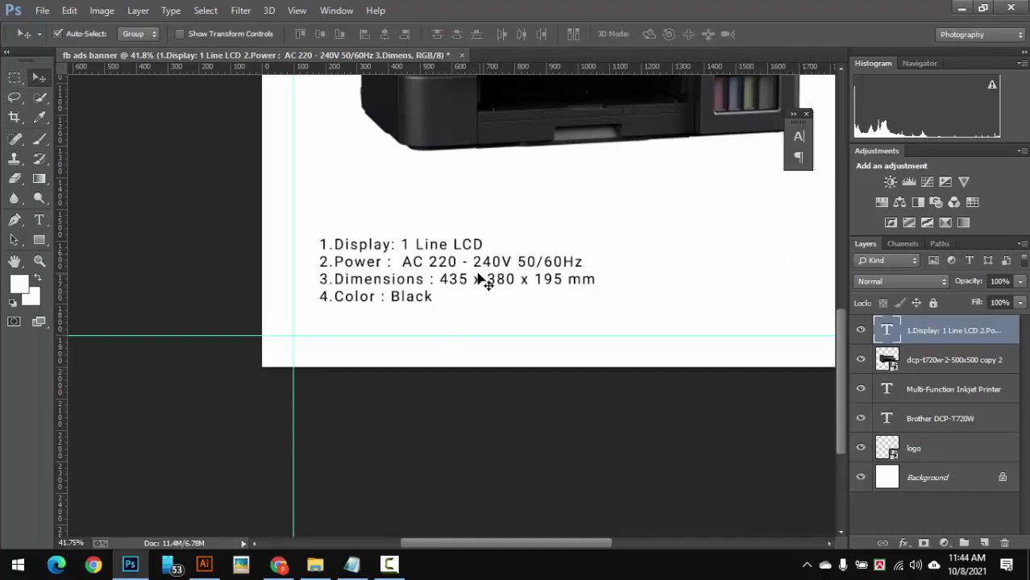
Align the spec text's left edge with the guide and enlarge it to about 136%
scroll(480, 278, down, 3)
scroll(402, 367, up, 4)
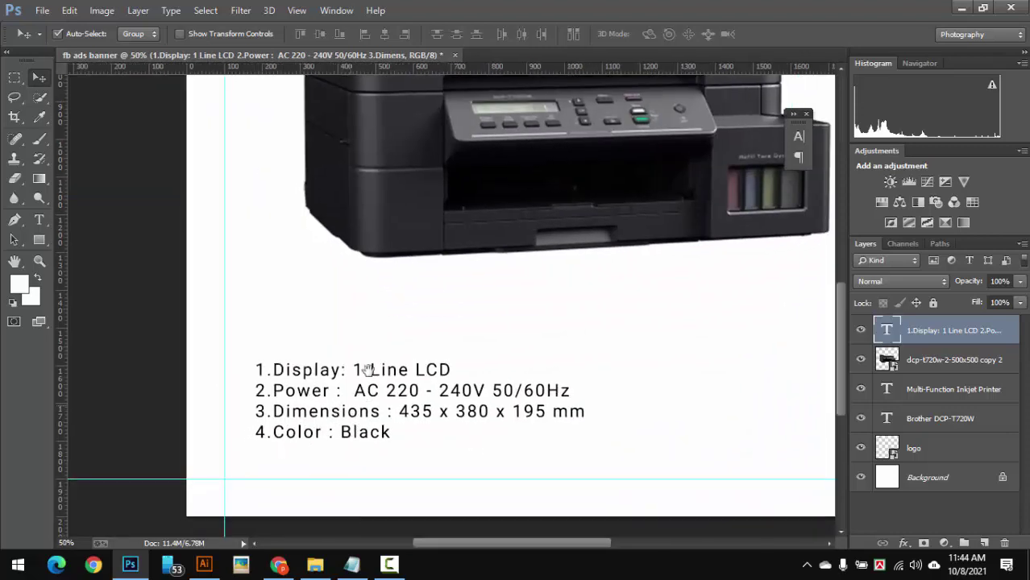
scroll(326, 370, up, 2)
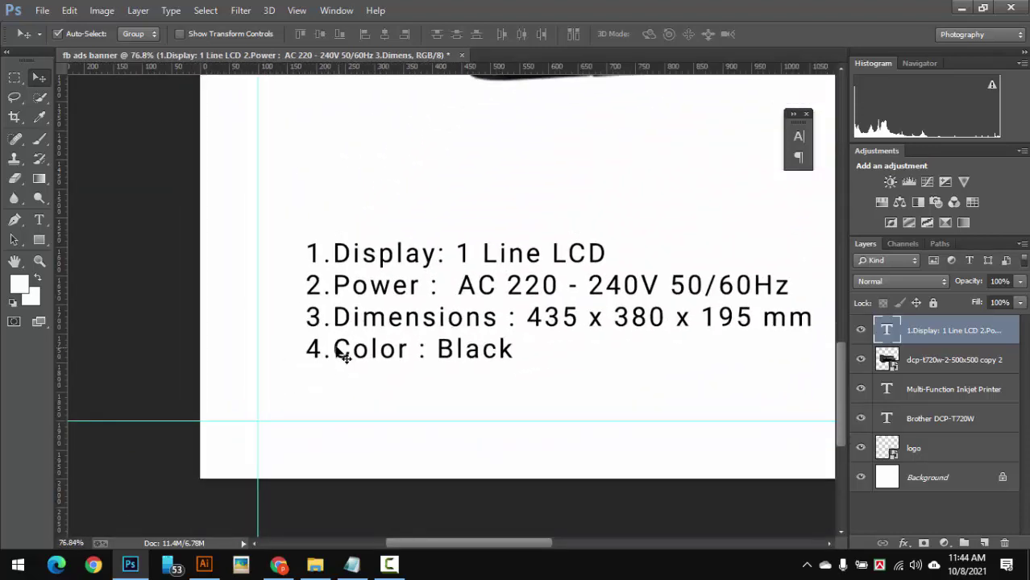
drag(343, 357, 295, 355)
scroll(528, 347, down, 3)
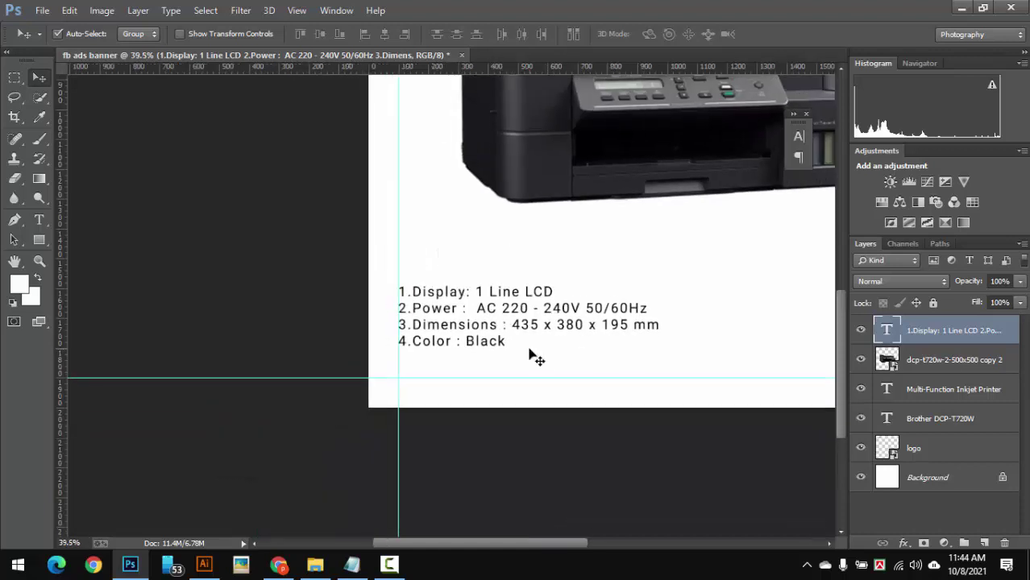
key(ctrl+t)
drag(662, 351, 777, 394)
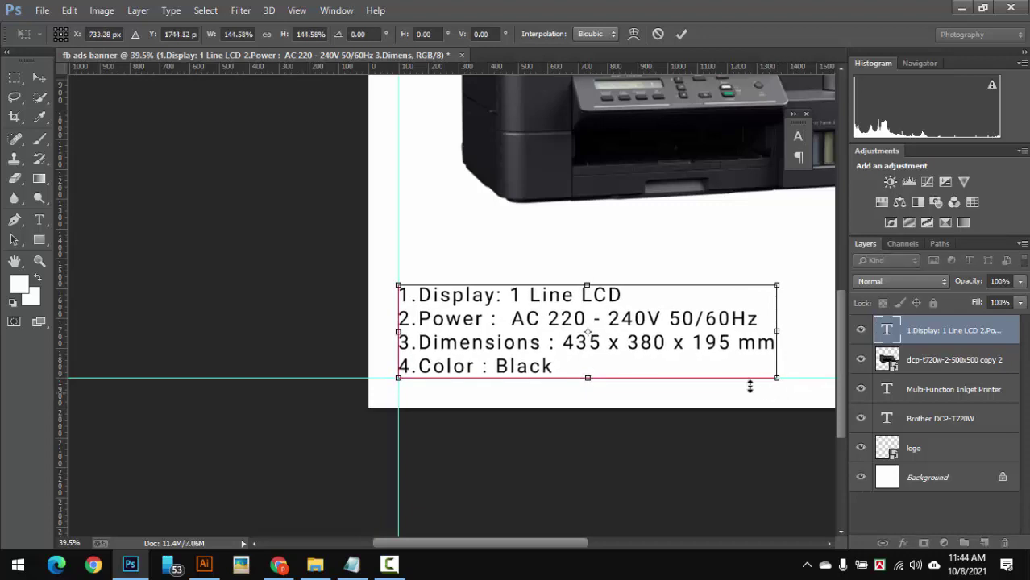
key(Return)
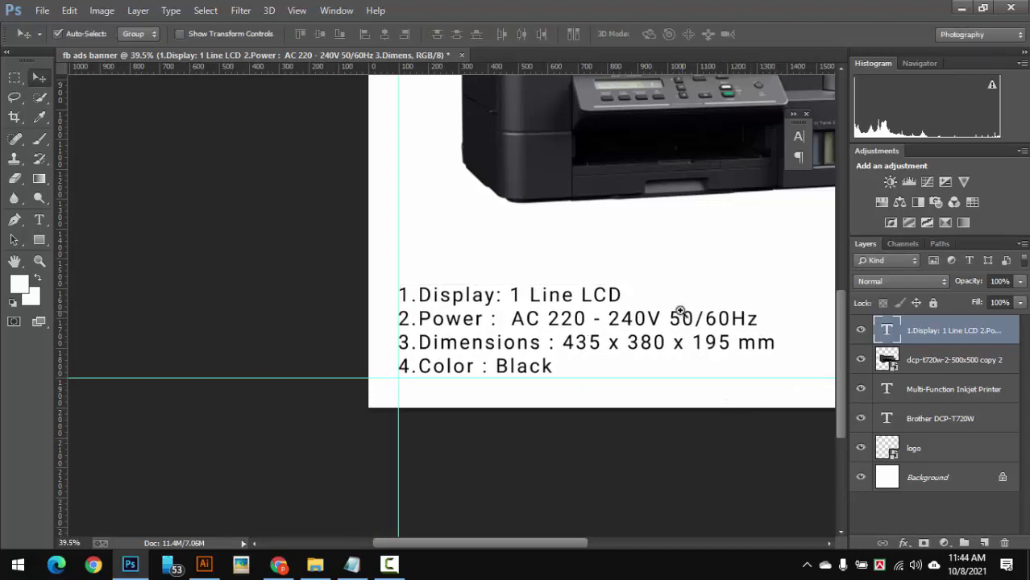
Nudge the spec list up and shrink it to about 79%
drag(680, 311, 642, 316)
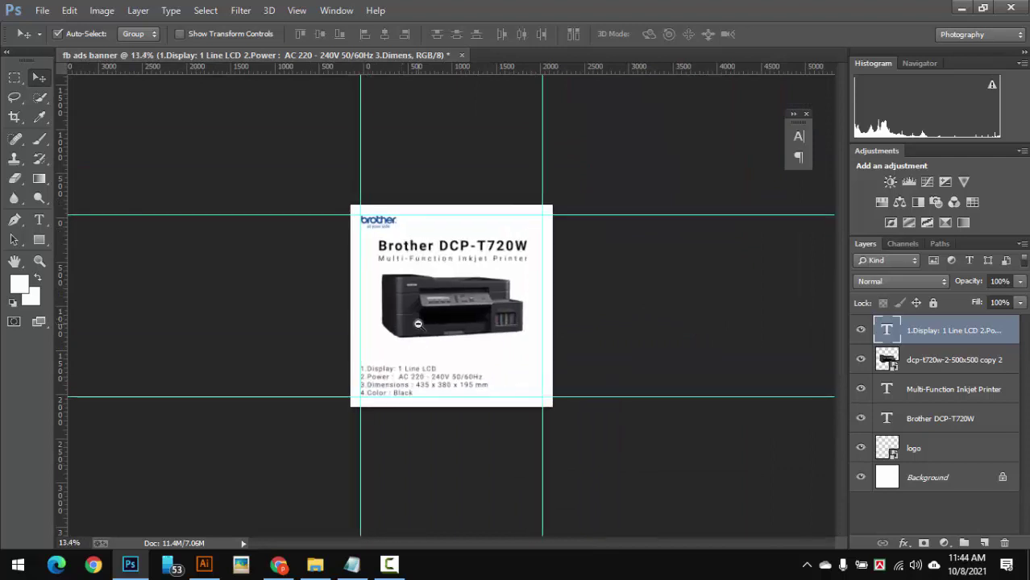
mouse_move(410, 322)
mouse_down()
mouse_move(350, 338)
mouse_move(412, 339)
mouse_up()
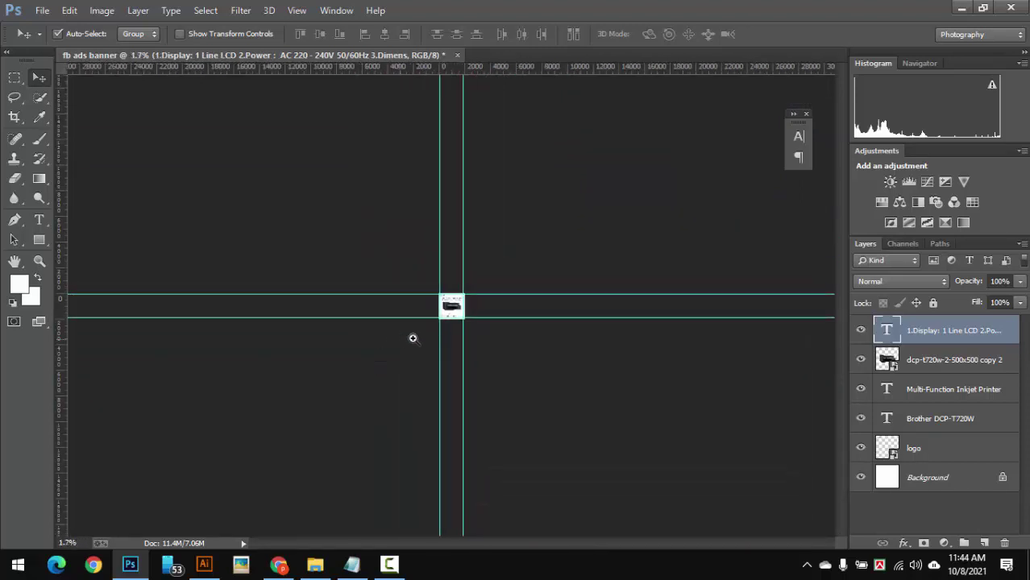
mouse_move(464, 306)
mouse_down()
mouse_move(616, 322)
mouse_move(420, 391)
mouse_move(372, 451)
mouse_up()
drag(355, 359, 379, 343)
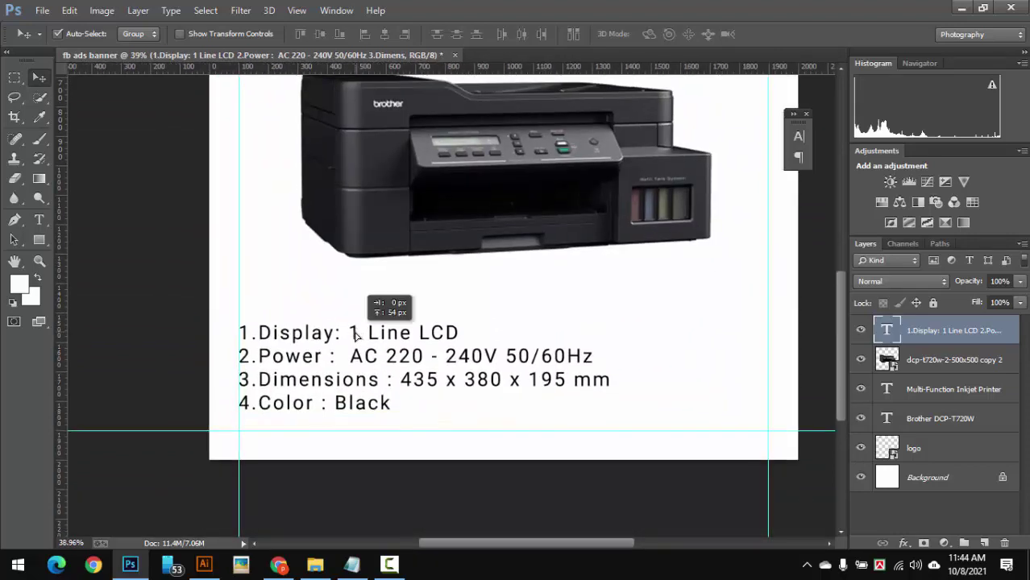
key(ctrl+t)
drag(613, 416, 532, 403)
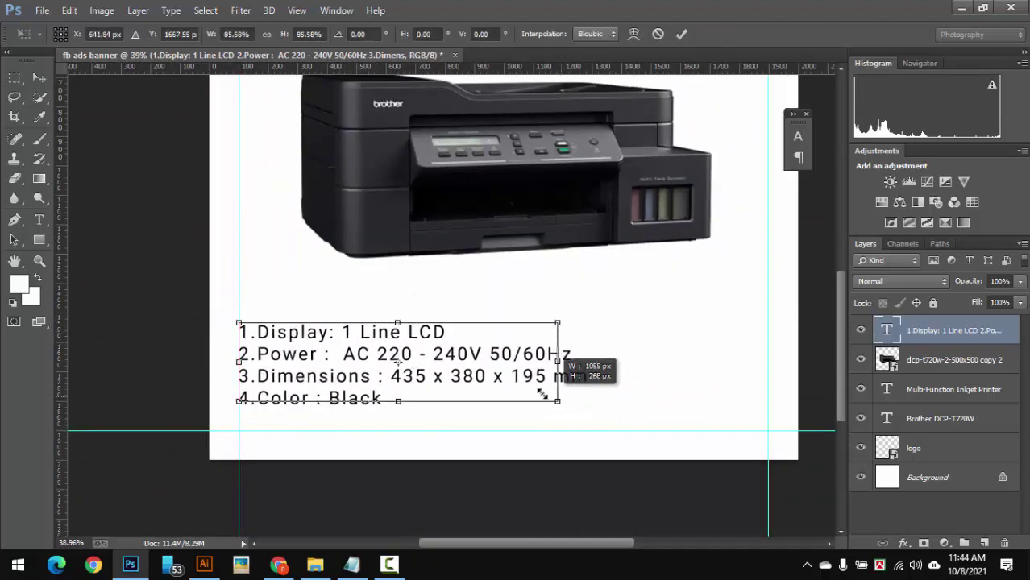
key(Return)
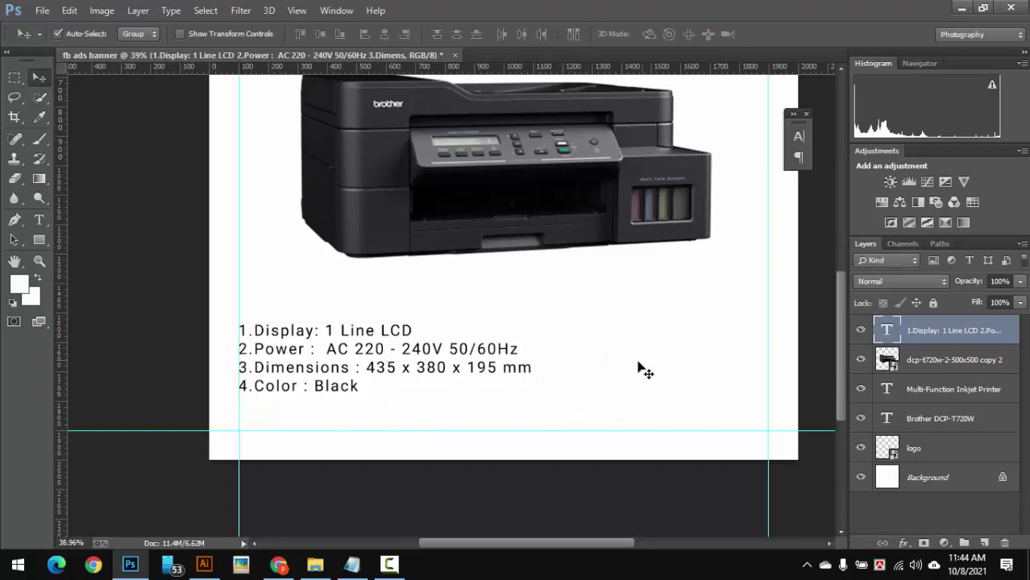
scroll(238, 342, up, 2)
scroll(329, 387, down, 5)
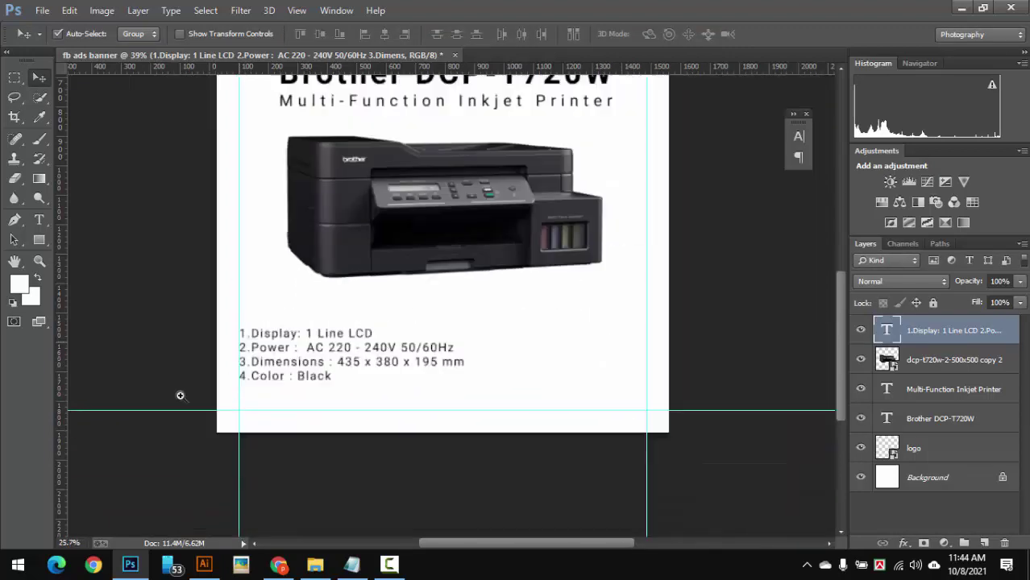
scroll(413, 341, down, 2)
scroll(497, 352, up, 3)
scroll(497, 352, down, 2)
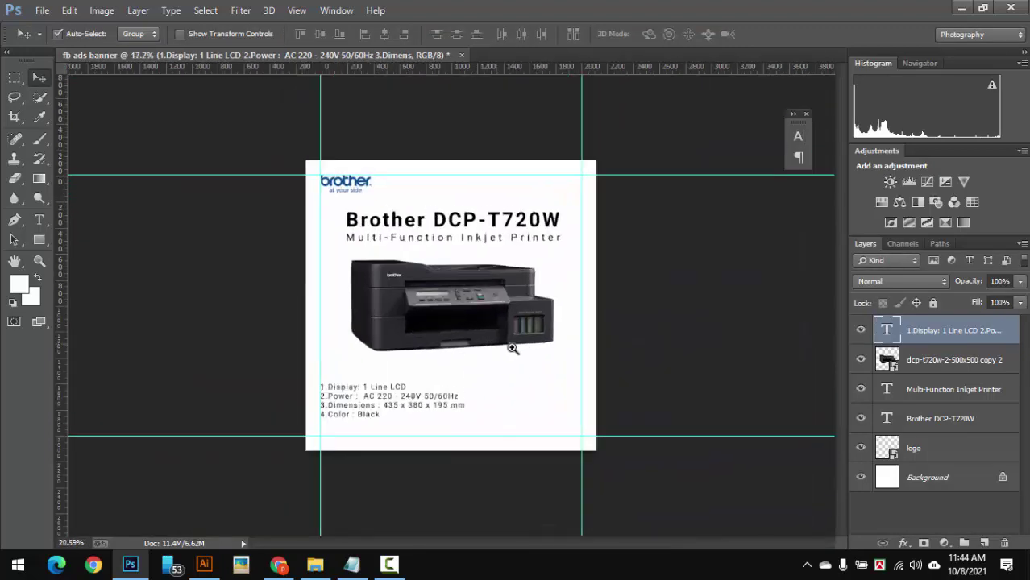
scroll(496, 352, up, 2)
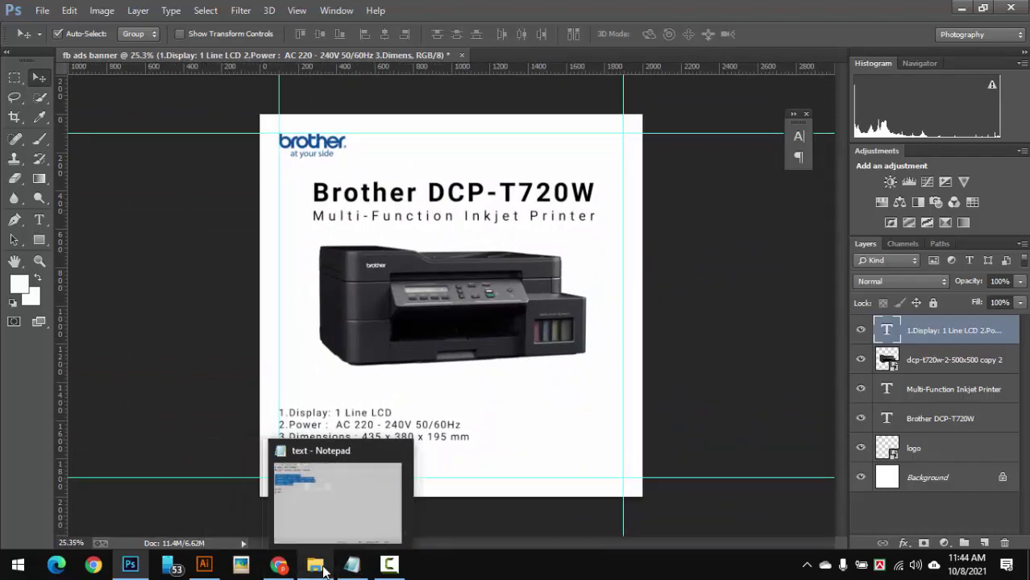
Open the 'text' notes file in Notepad and copy the 23,000 price line
click(315, 564)
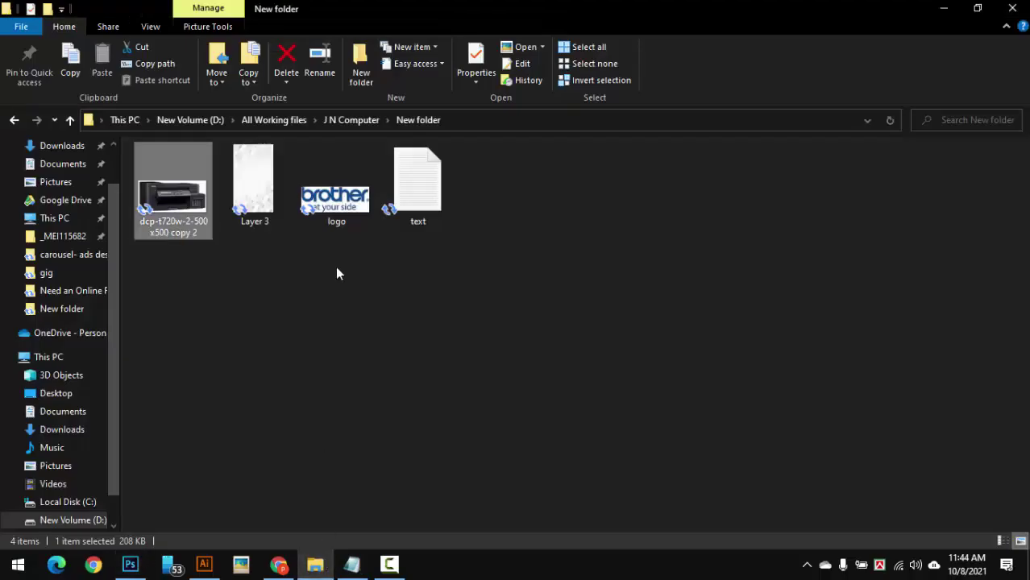
double_click(418, 208)
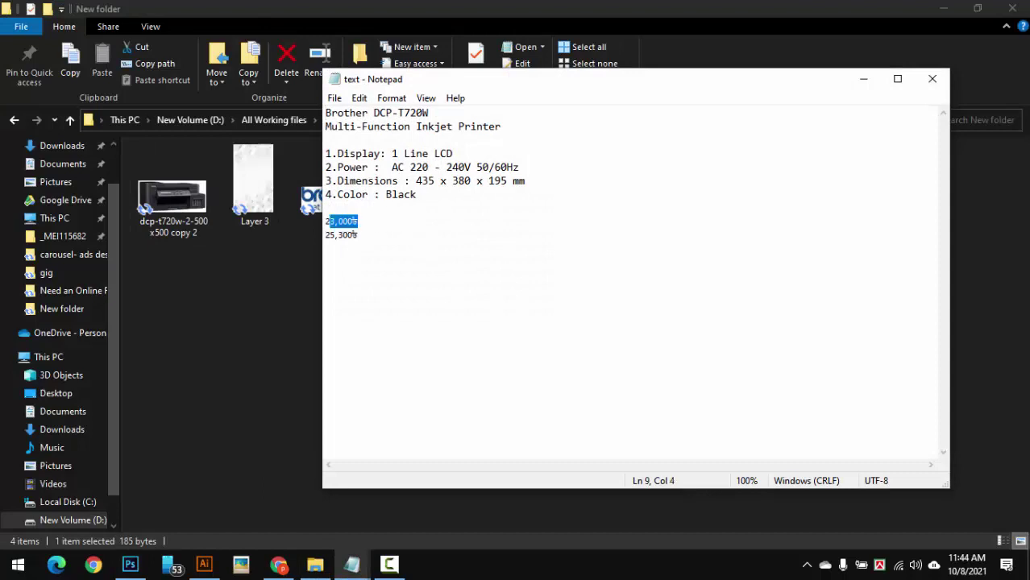
drag(327, 223, 324, 222)
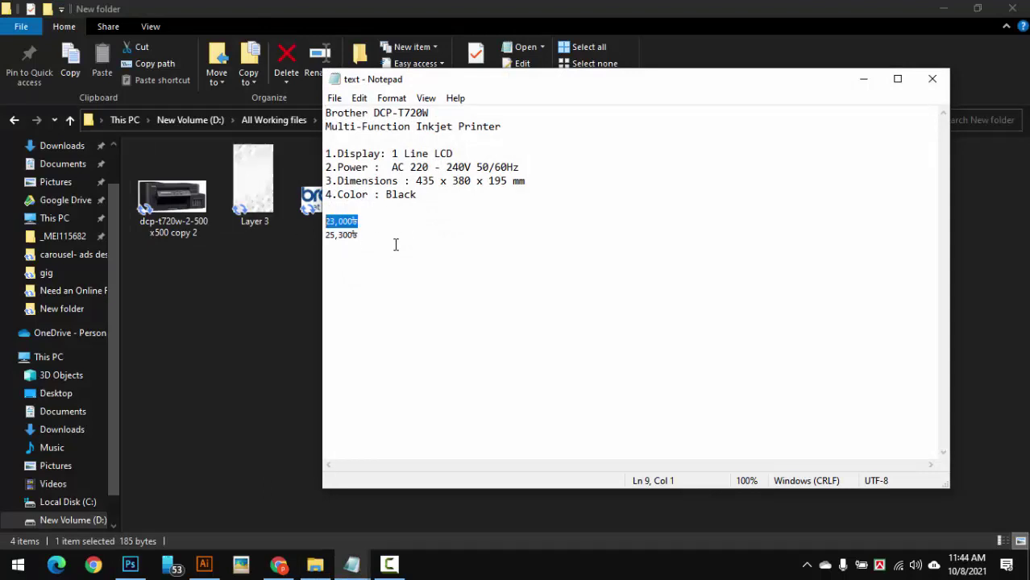
click(865, 78)
Paste the 23,000 price as a new text line right of the spec list
click(130, 564)
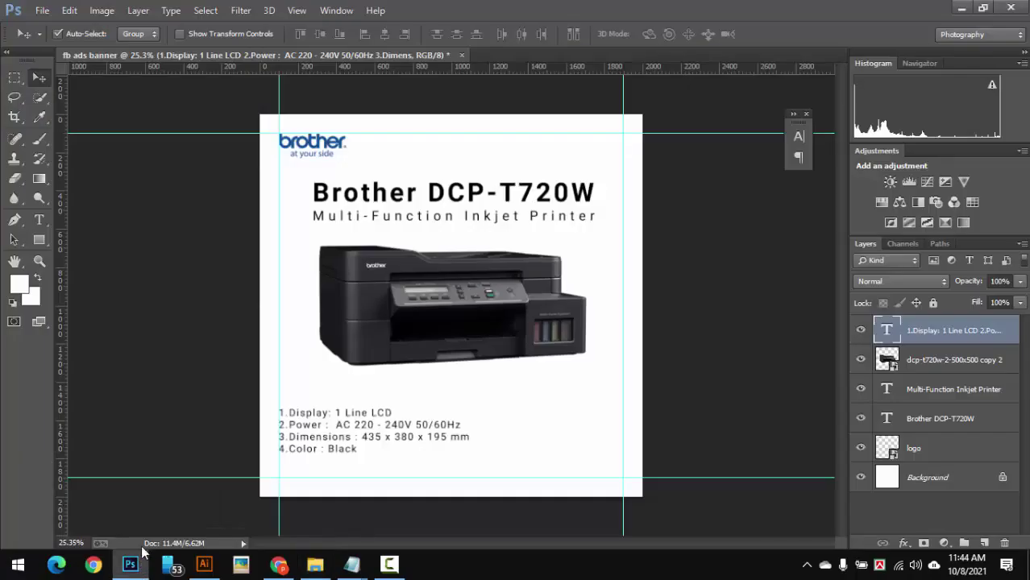
scroll(517, 444, up, 2)
scroll(564, 451, up, 2)
mouse_move(440, 410)
mouse_down()
mouse_move(510, 379)
mouse_move(548, 379)
mouse_up()
key(t)
click(480, 343)
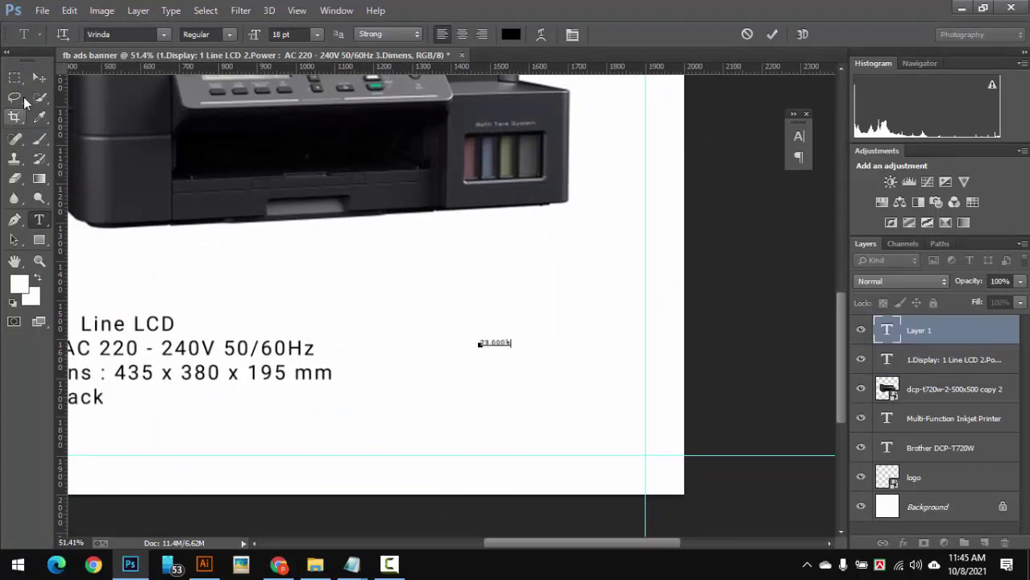
key(ctrl+Return)
Enlarge the price text several times and set its font to Roboto
key(ctrl+t)
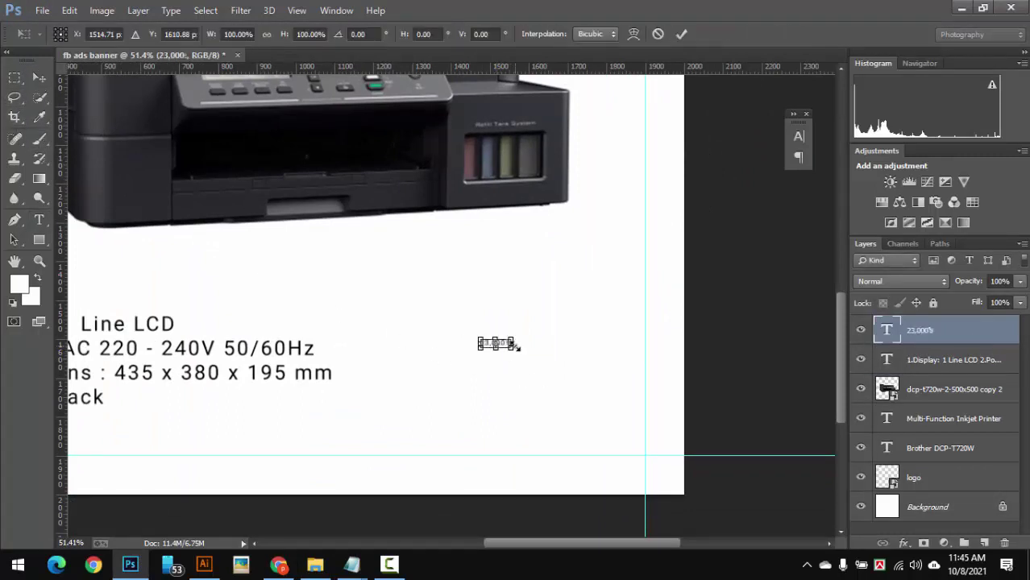
drag(516, 346, 600, 375)
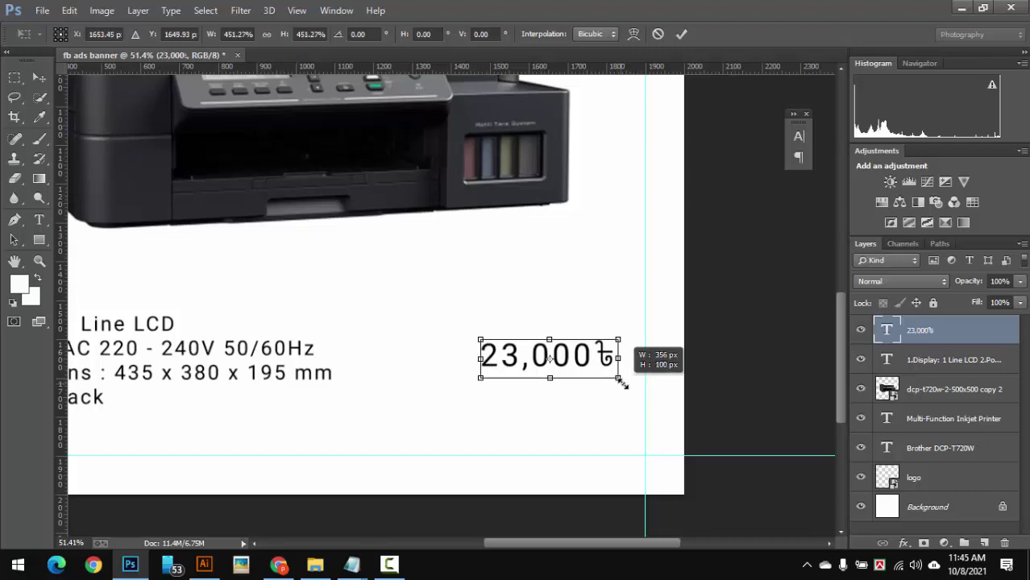
drag(616, 382, 620, 377)
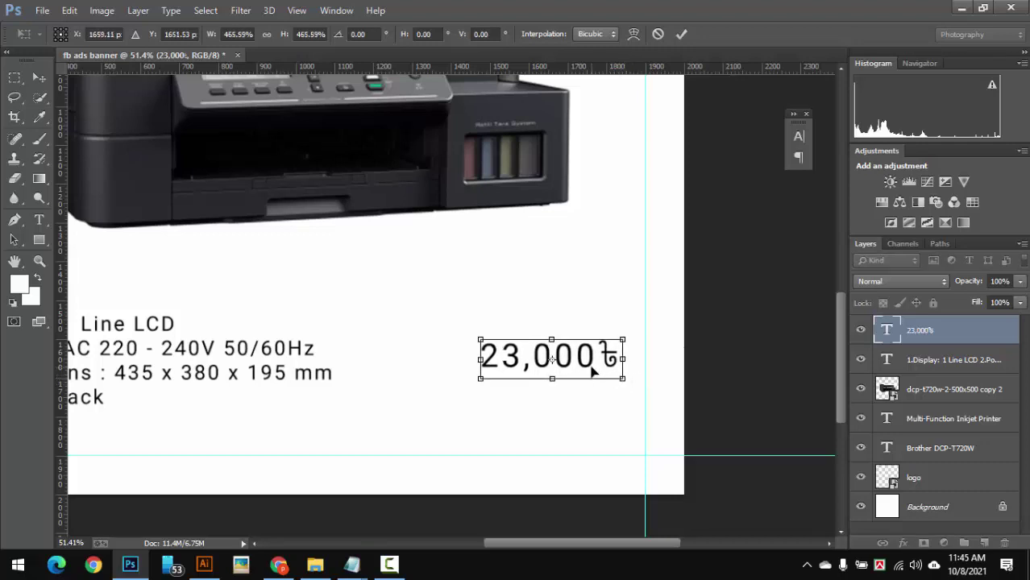
key(Return)
scroll(547, 371, up, 1)
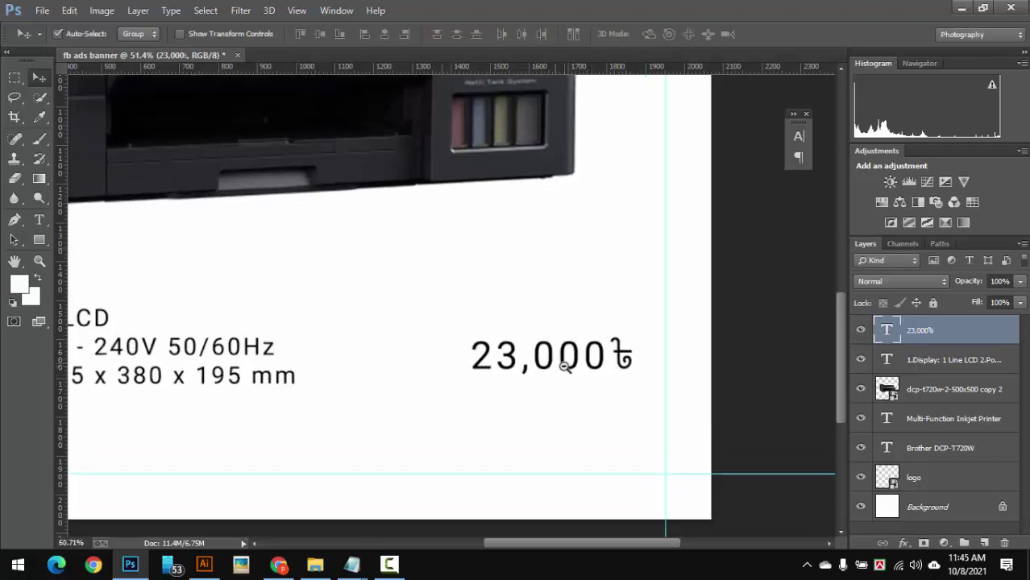
click(532, 359)
key(ctrl+a)
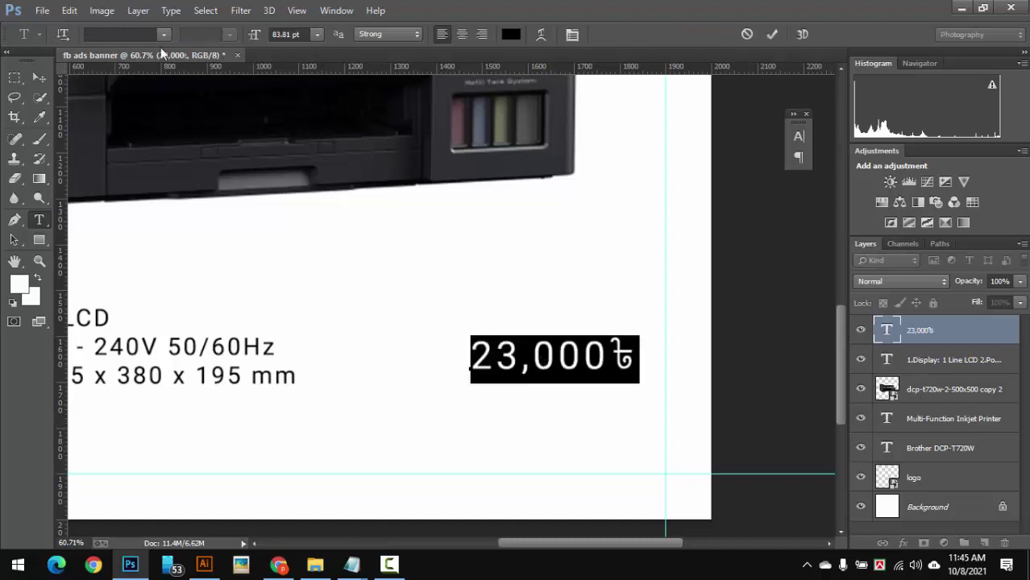
click(130, 34)
Try bold 23,000 digits and a leftward move, then revert to regular weight
click(522, 359)
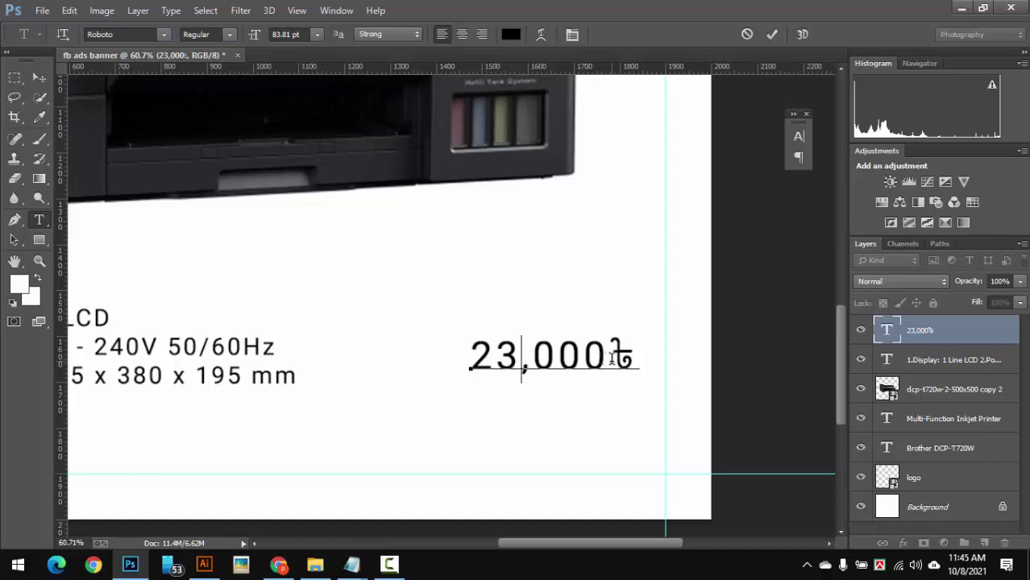
mouse_move(609, 360)
mouse_down()
mouse_move(436, 349)
mouse_move(395, 316)
mouse_up()
click(232, 34)
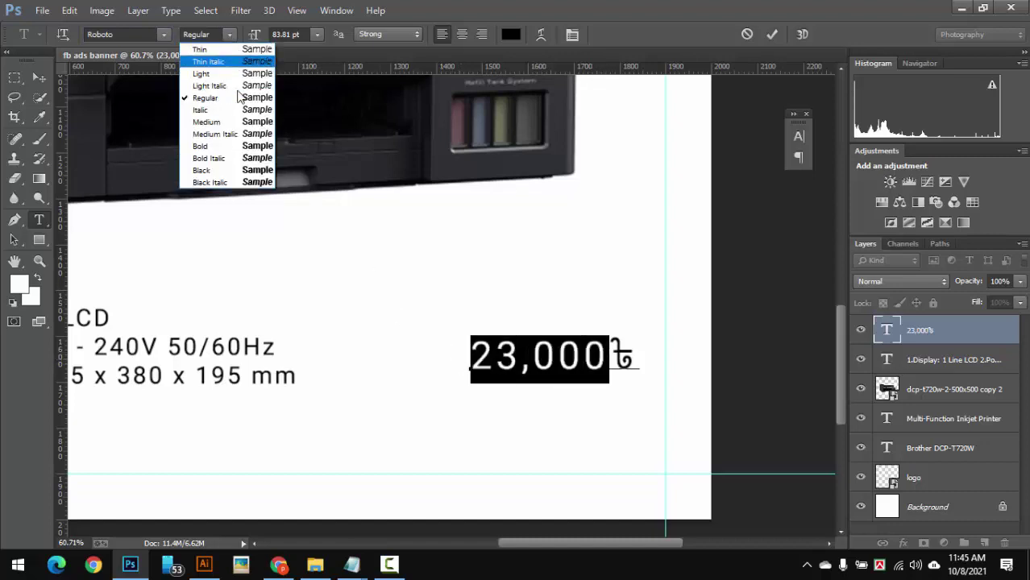
click(233, 148)
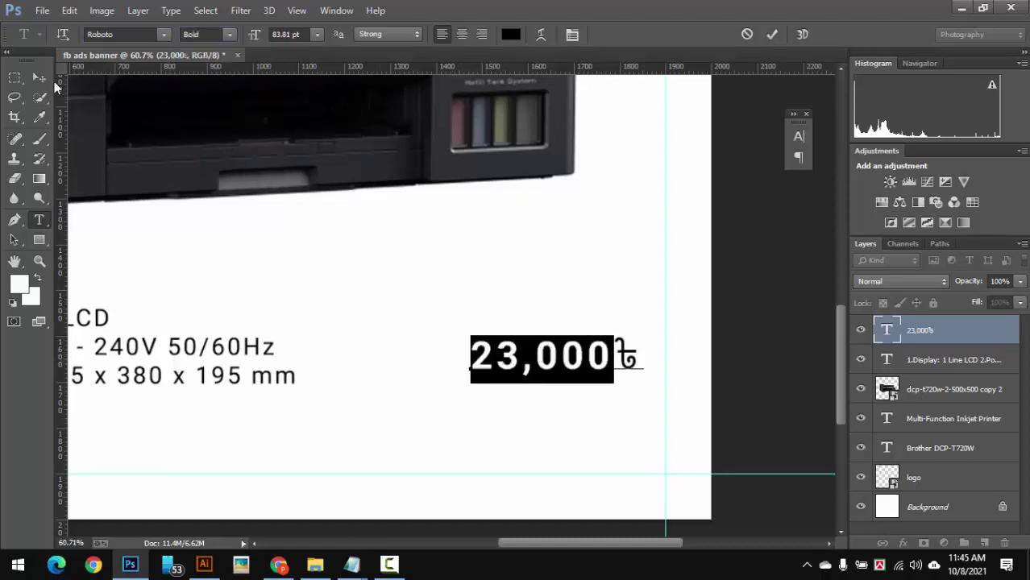
click(36, 75)
drag(632, 372, 502, 376)
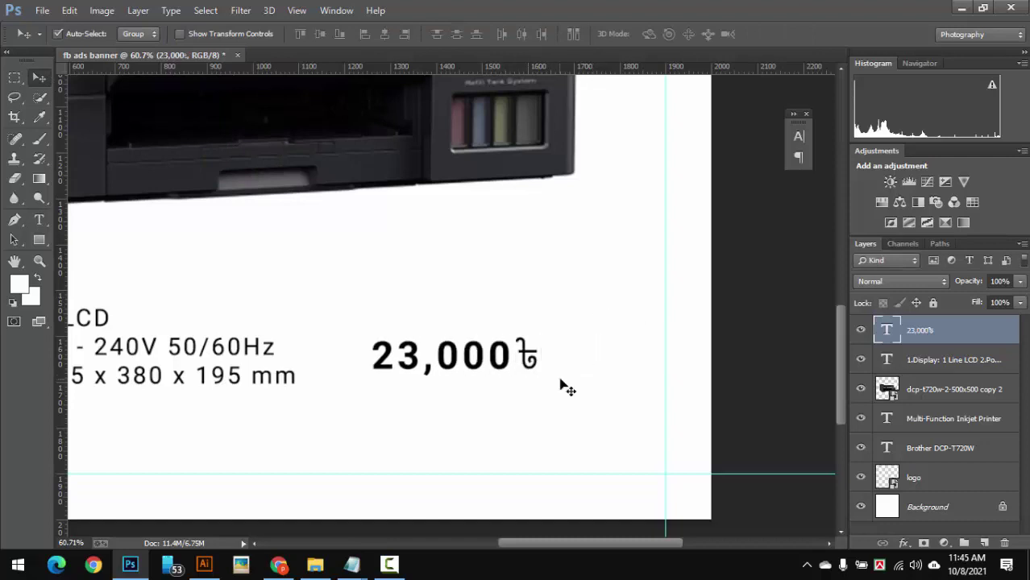
key(ctrl+z)
key(ctrl+z)
key(ctrl+z)
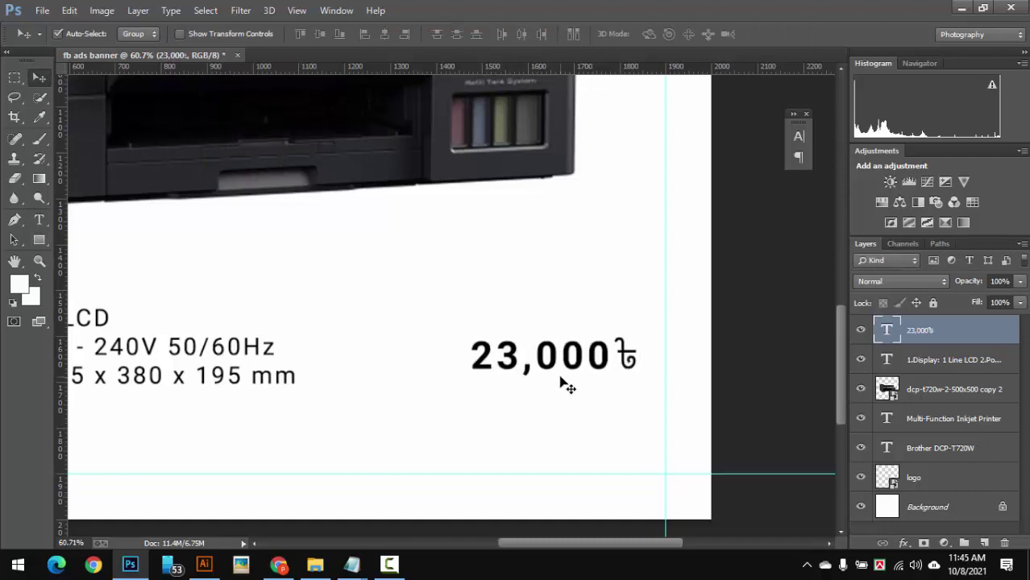
key(ctrl+z)
key(ctrl+alt+z)
key(ctrl+alt+z)
key(ctrl+alt+z)
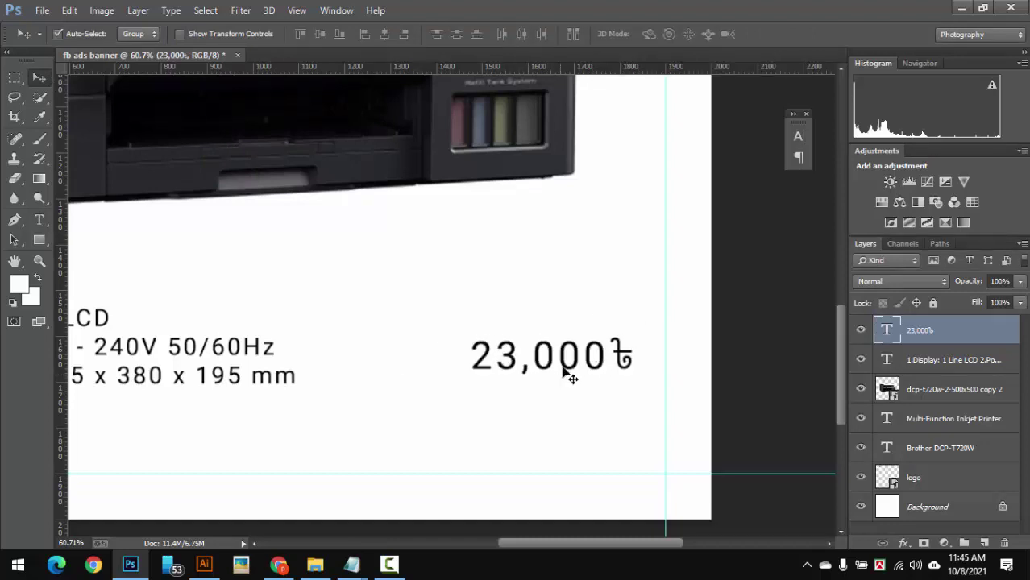
Nudge the price slightly left and enlarge it to about 126%
scroll(602, 357, down, 3)
scroll(515, 359, up, 3)
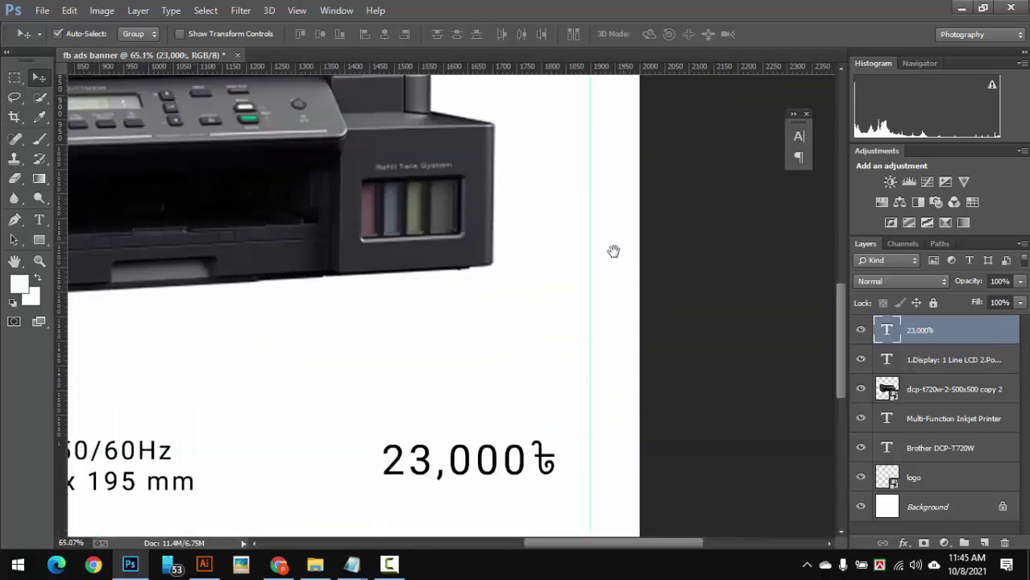
drag(613, 248, 687, 246)
scroll(686, 246, left, 2)
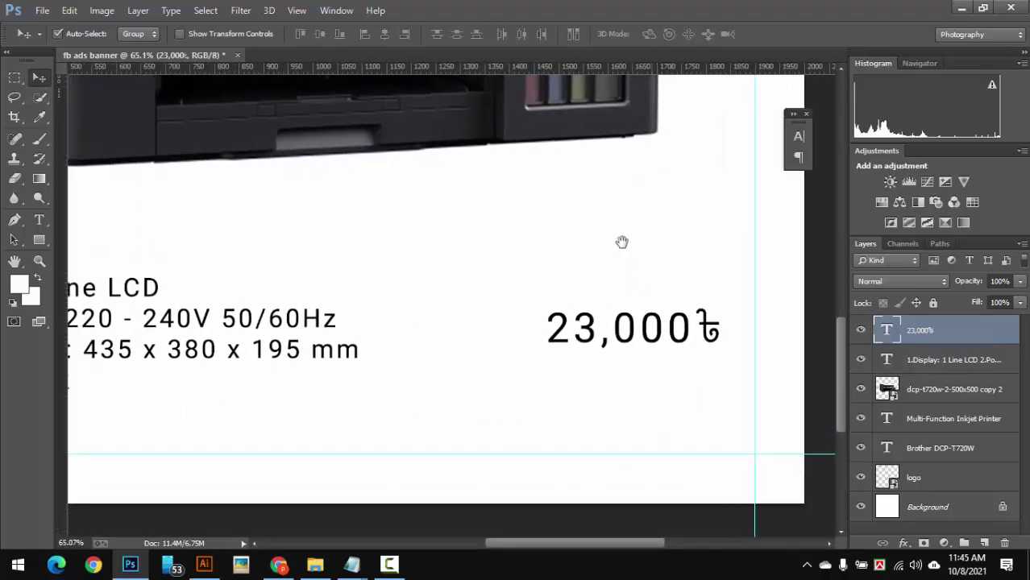
scroll(621, 240, down, 3)
drag(614, 200, 598, 201)
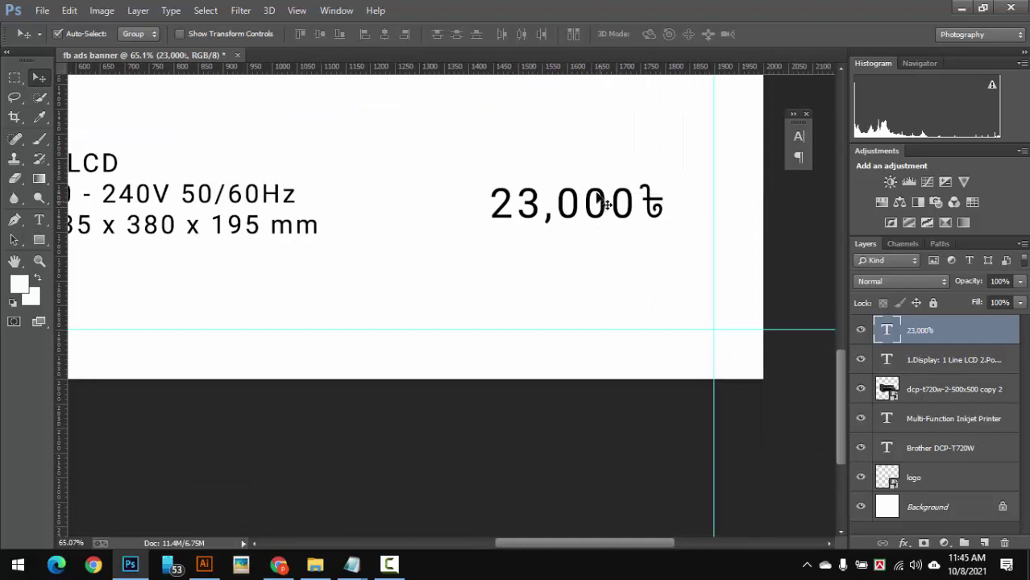
key(ctrl+t)
drag(672, 239, 694, 240)
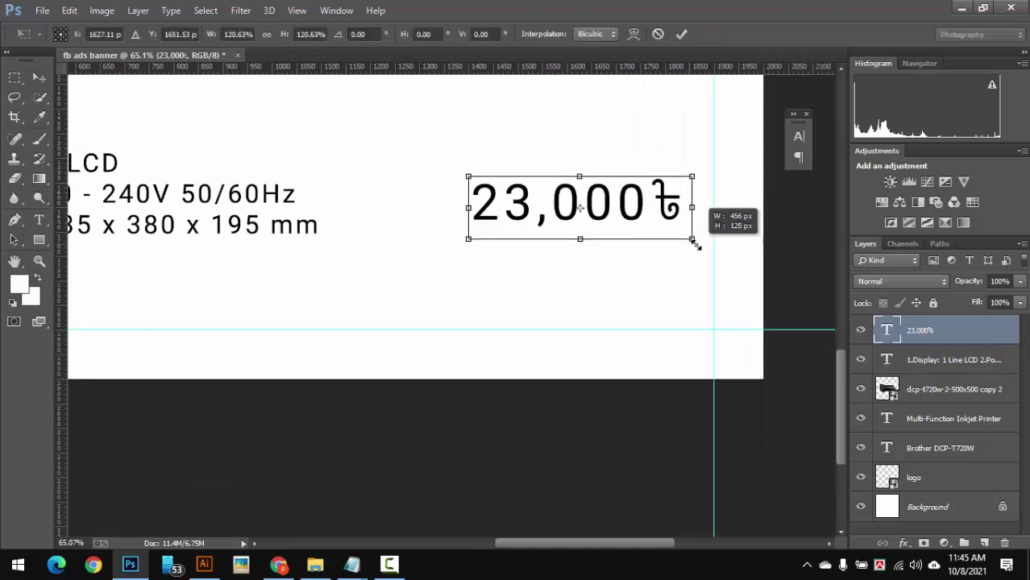
key(Return)
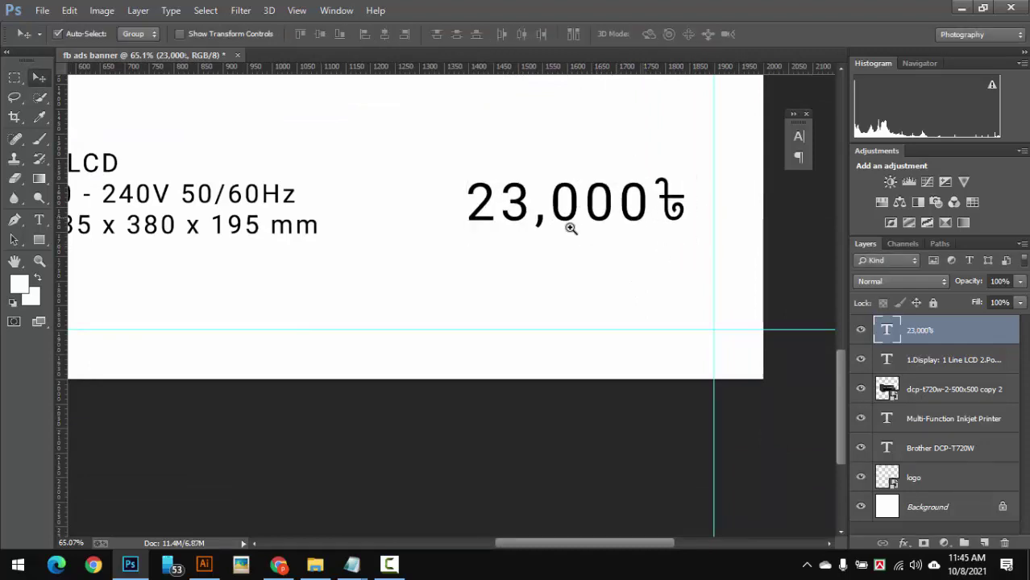
Copy the 25,300 price line from the Notepad notes
scroll(570, 228, down, 5)
scroll(475, 395, down, 2)
scroll(555, 372, up, 4)
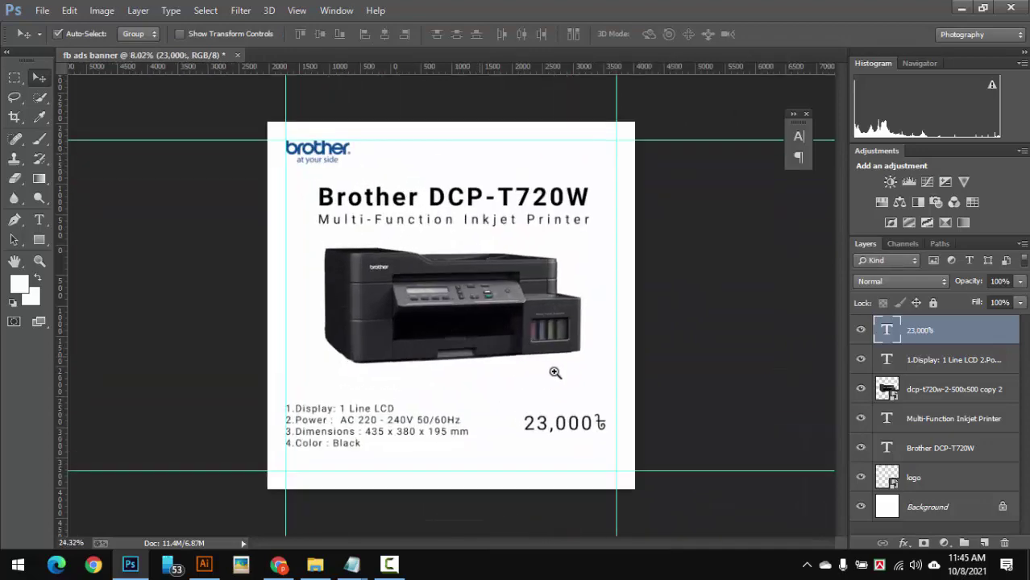
scroll(593, 354, up, 3)
drag(593, 351, 612, 197)
key(ctrl+r)
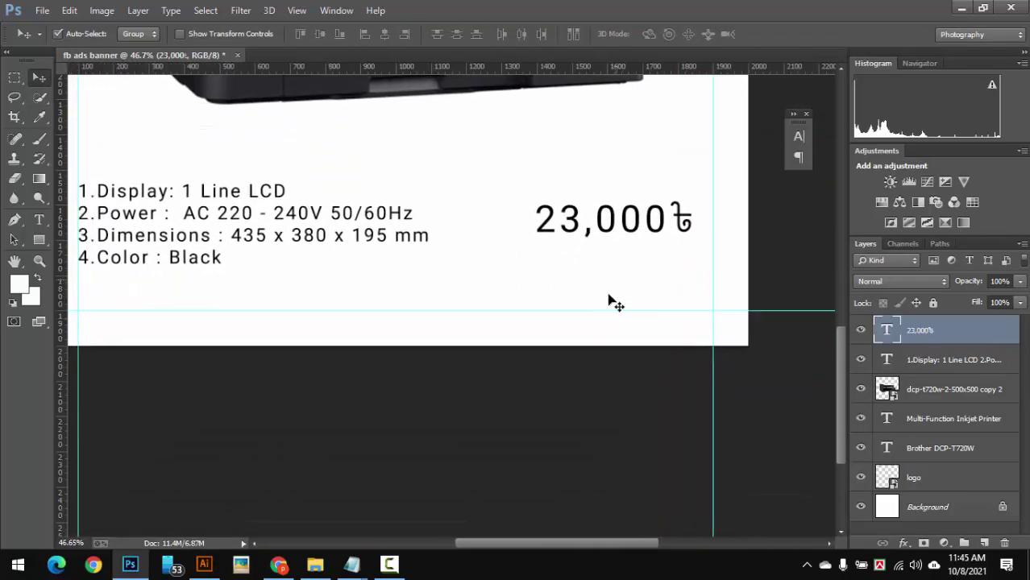
mouse_move(351, 565)
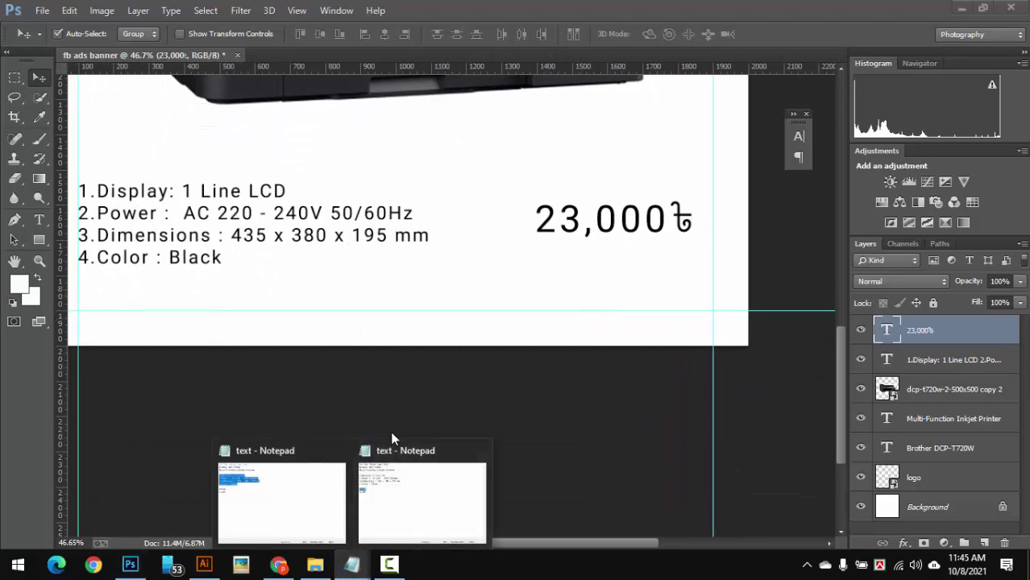
click(390, 451)
drag(351, 243, 325, 236)
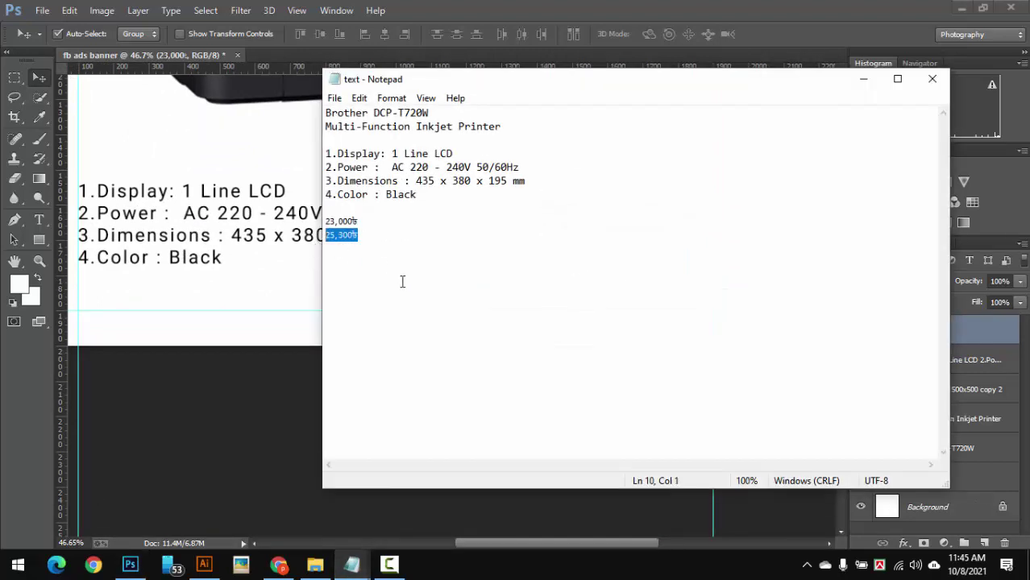
click(862, 78)
scroll(657, 252, up, 2)
scroll(659, 249, up, 2)
Paste the 25,300৳ old price as a new text line below the 23,000৳ price
drag(660, 250, 640, 242)
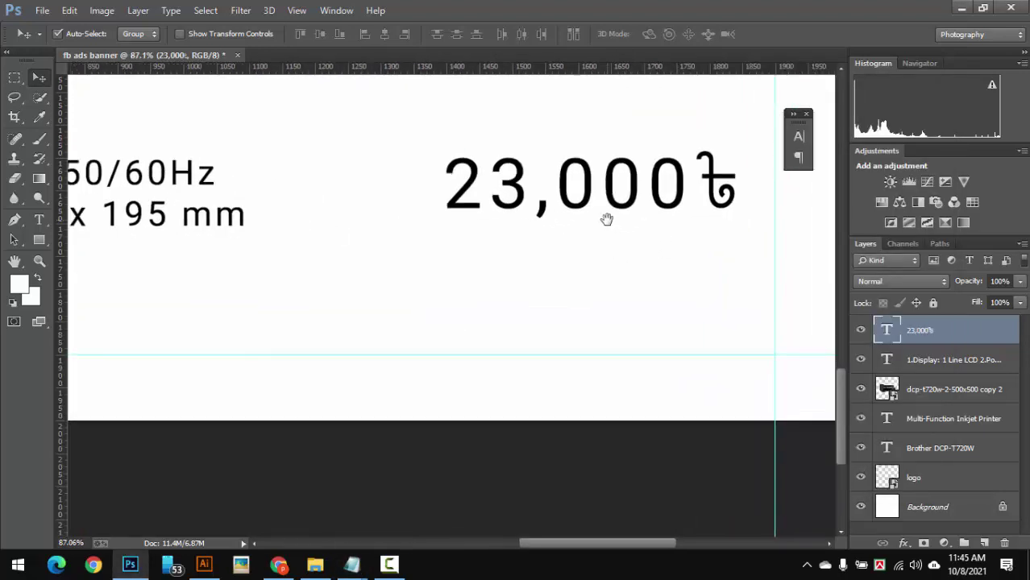
key(t)
click(529, 256)
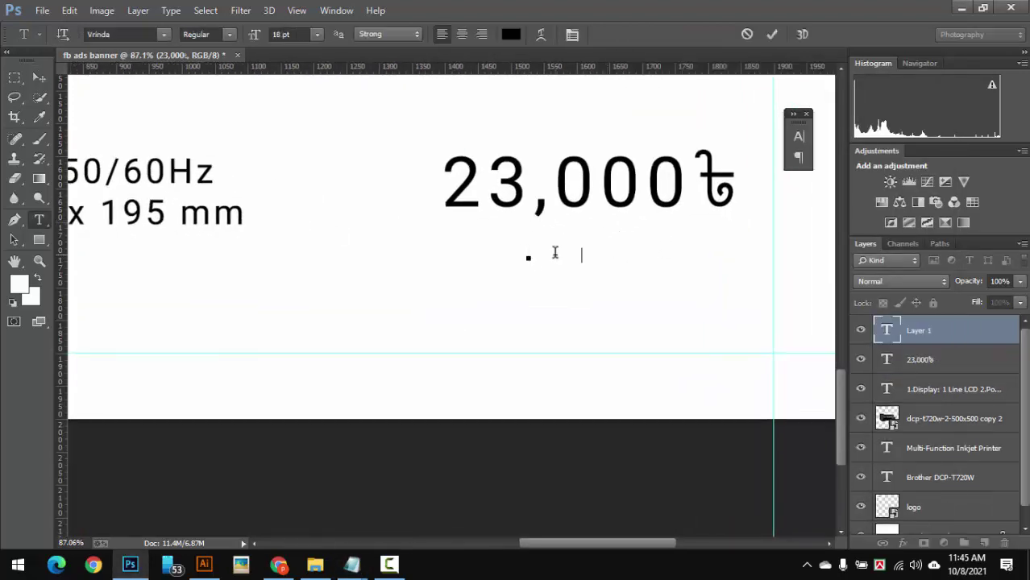
key(ctrl+v)
key(ctrl+Return)
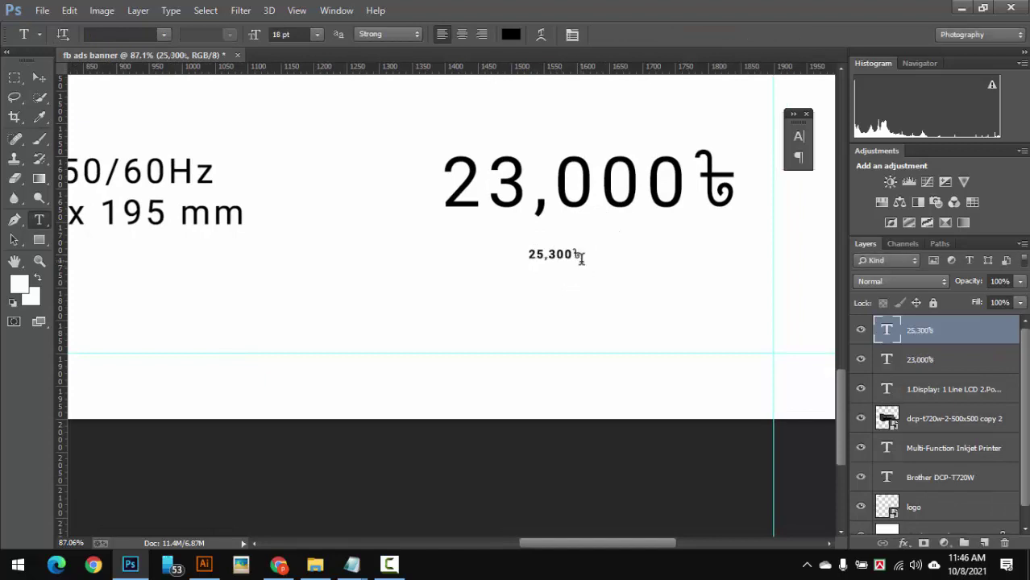
Scale up the 25,300৳ text and move it directly beneath 23,000৳
key(ctrl+t)
mouse_move(580, 261)
mouse_down()
mouse_move(618, 264)
mouse_move(614, 256)
mouse_move(552, 275)
mouse_move(683, 313)
mouse_up()
key(Return)
scroll(683, 314, down, 5)
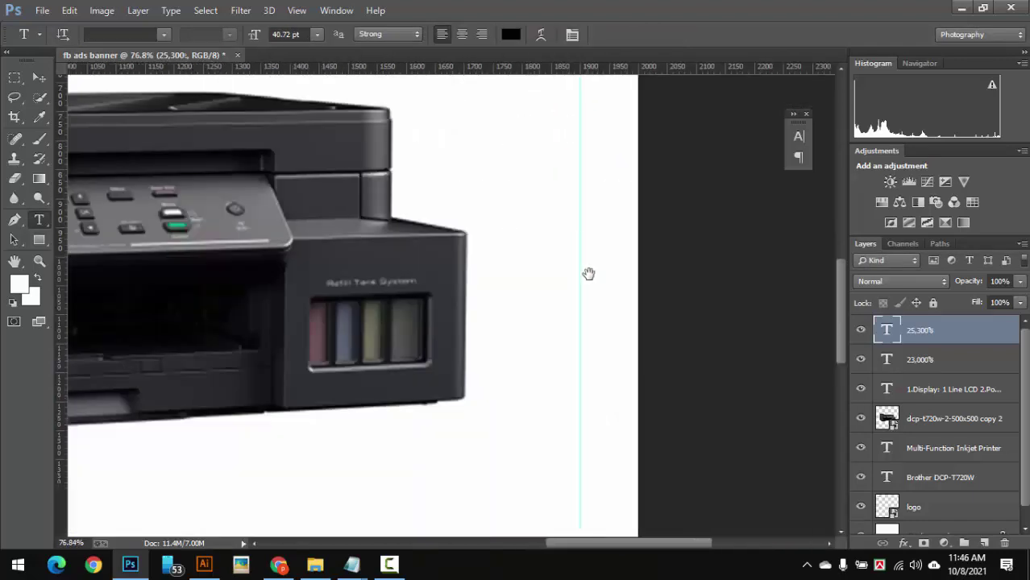
scroll(588, 274, down, 5)
key(v)
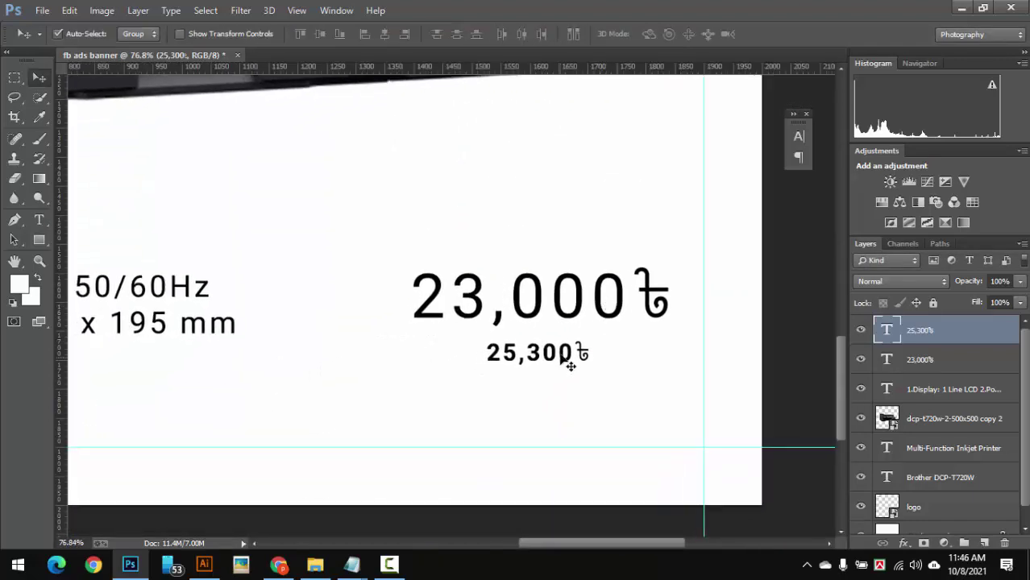
mouse_move(569, 366)
mouse_down()
mouse_move(618, 367)
mouse_move(577, 352)
mouse_move(574, 427)
mouse_move(595, 384)
mouse_up()
key(ctrl+t)
key(Return)
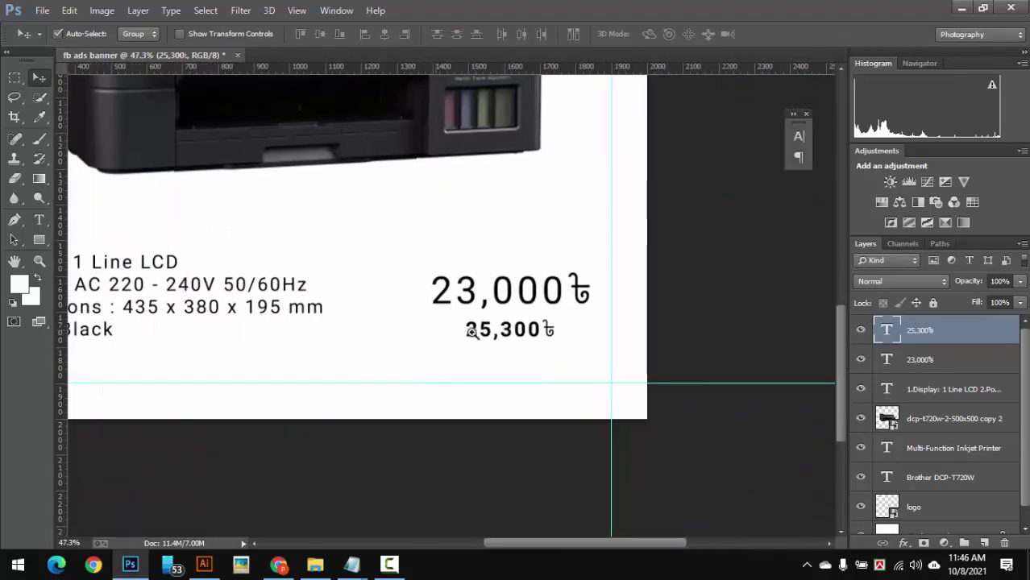
Draw a thin rectangle across 25,300৳ and fill it with red ff0000
key(u)
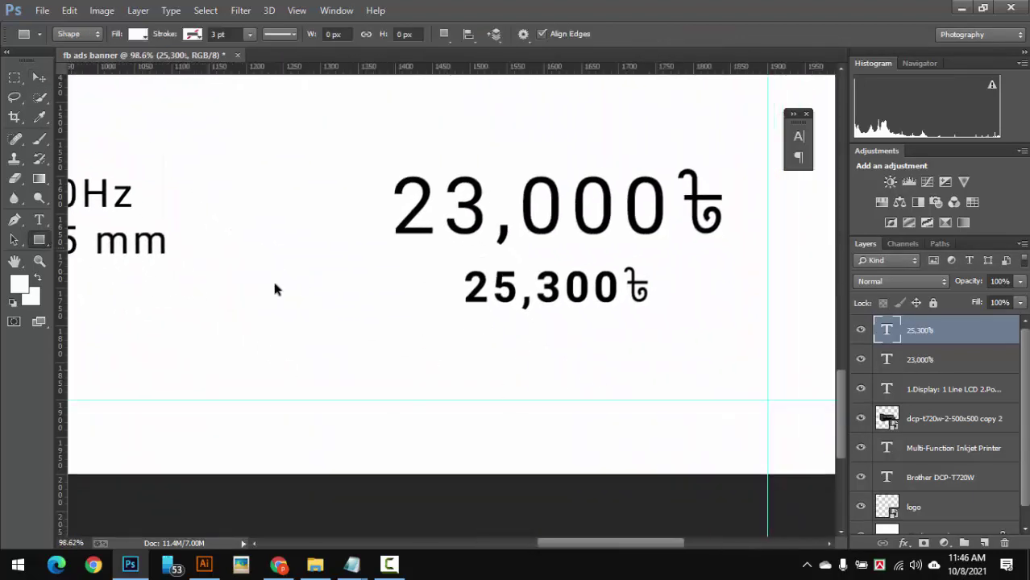
scroll(642, 283, up, 2)
scroll(642, 284, up, 1)
drag(376, 295, 688, 297)
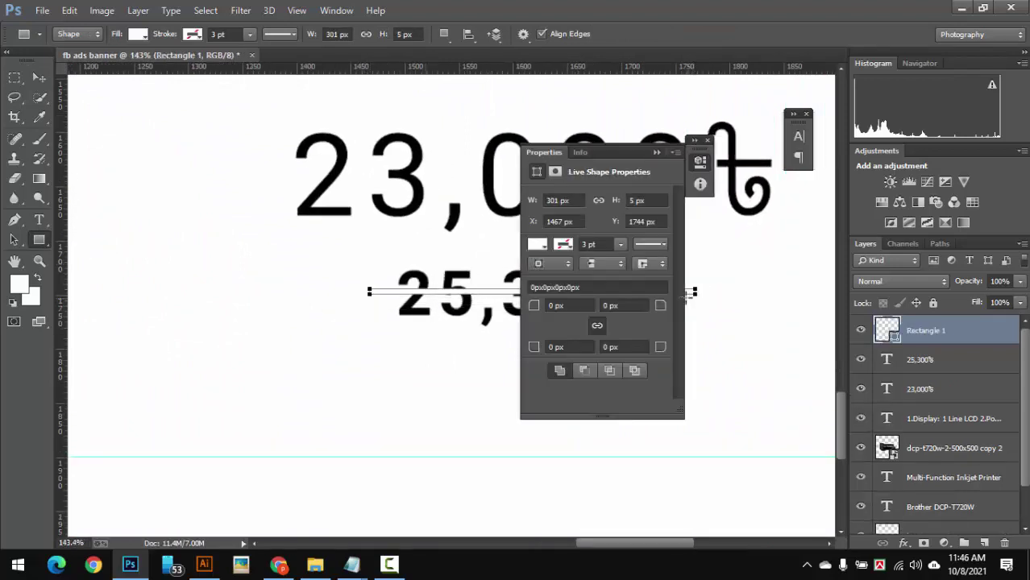
double_click(887, 331)
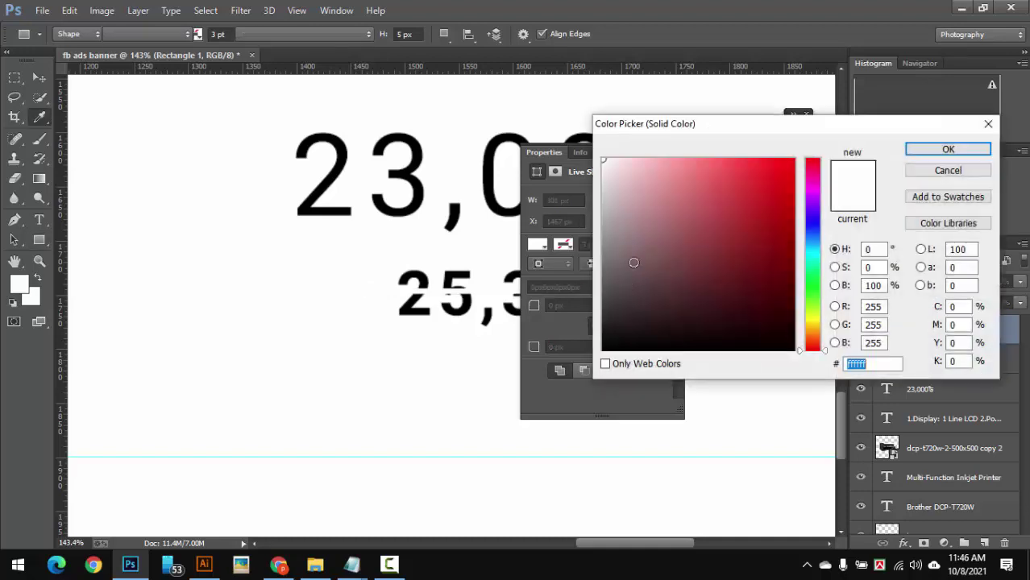
drag(771, 177, 794, 160)
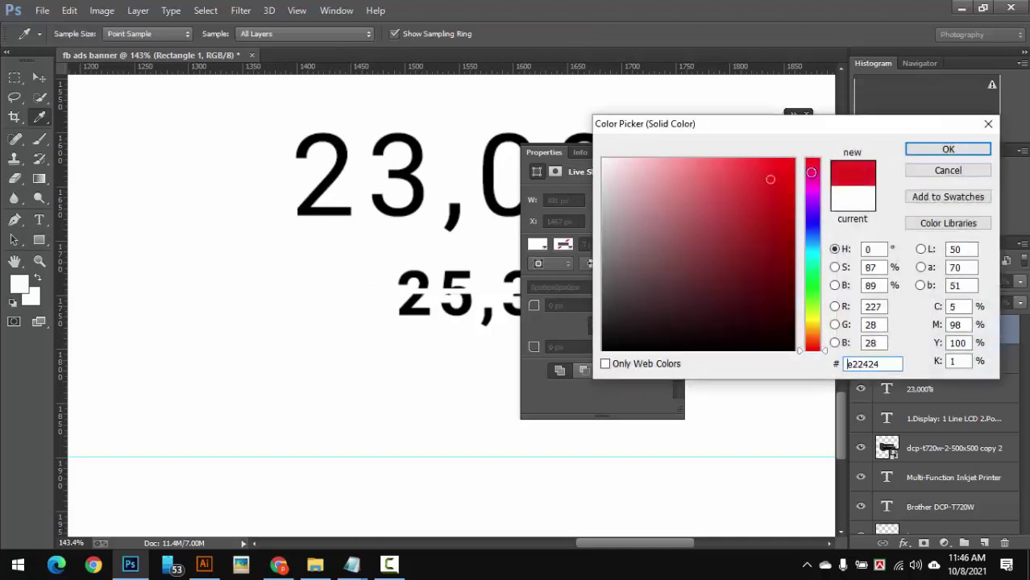
click(924, 150)
click(658, 153)
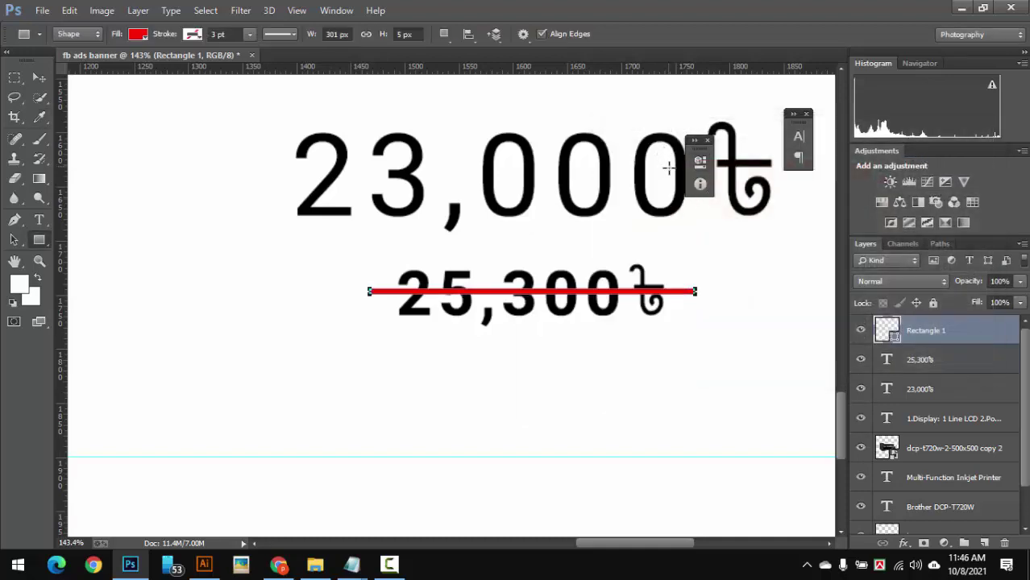
Fit the banner in view, zoom in on the prices, and select the 23,000৳ layer
key(v)
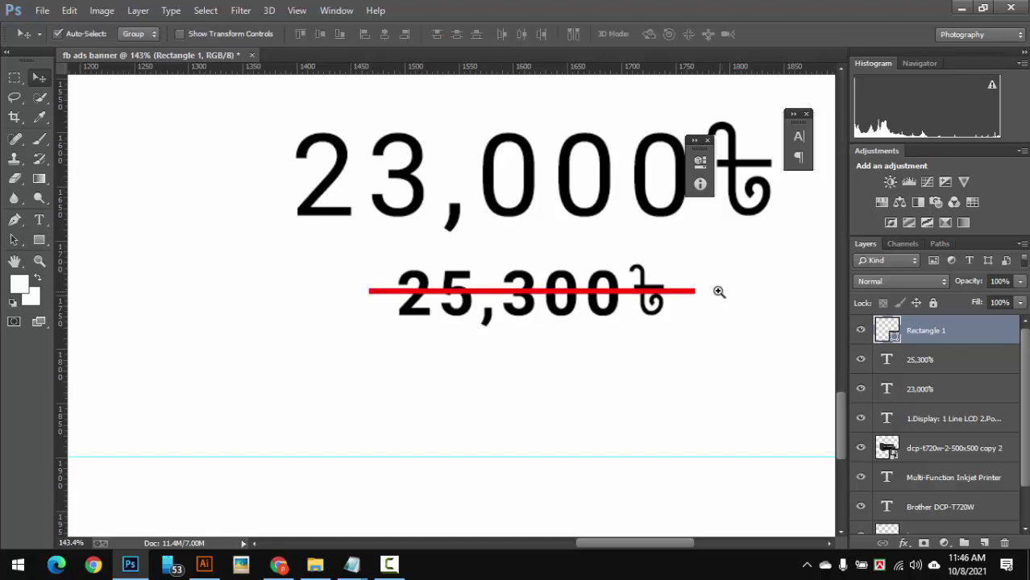
drag(719, 291, 613, 308)
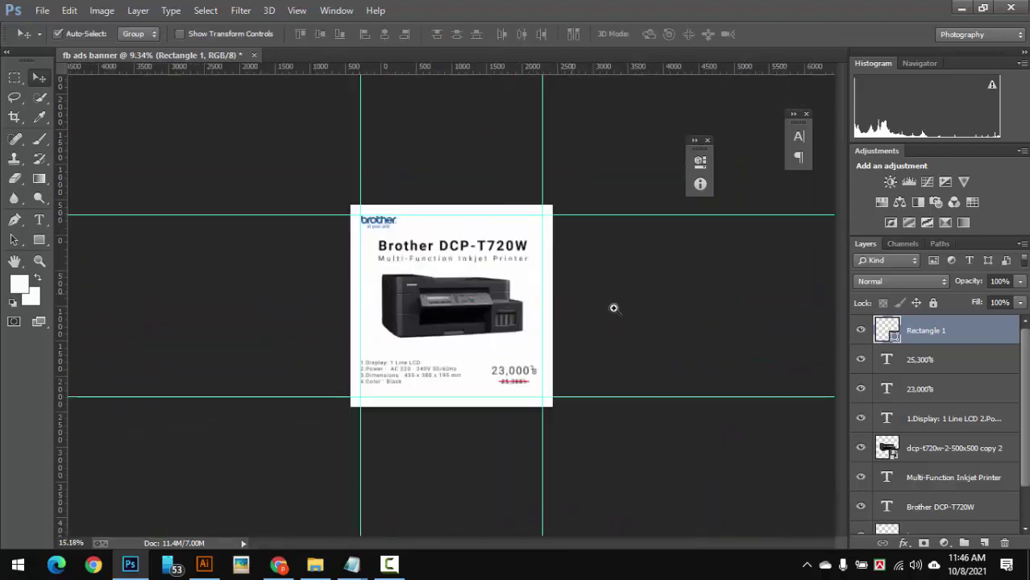
key(ctrl+0)
drag(549, 372, 632, 329)
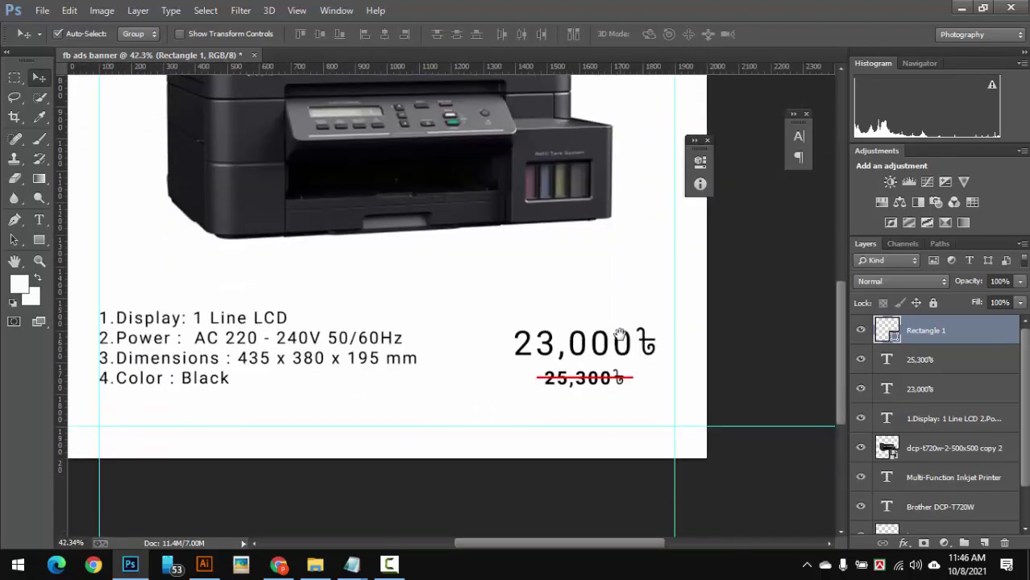
click(926, 387)
Nudge 23,000৳ down and group it with 25,300৳ and the red strike line
key(shift+Down)
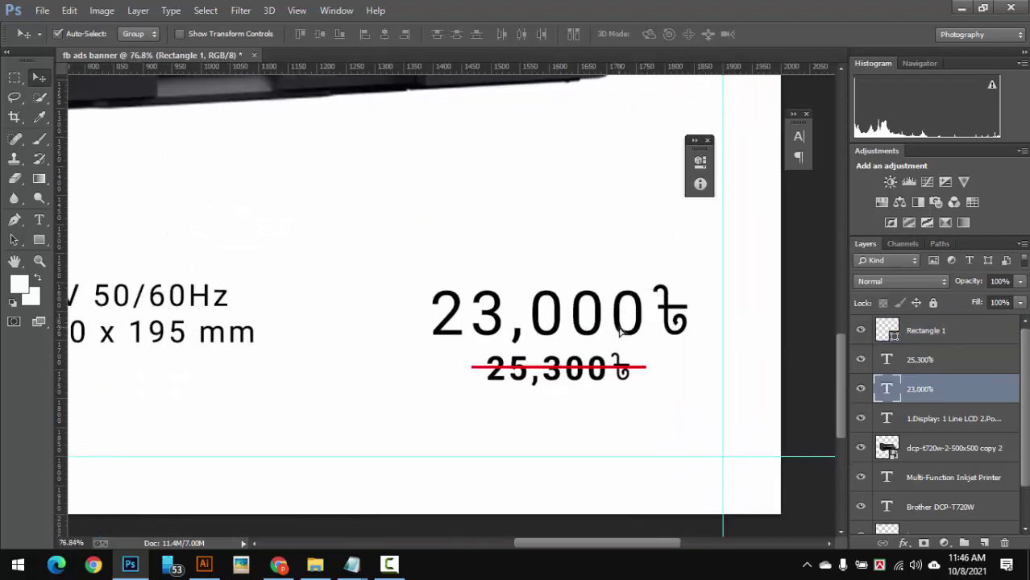
shift+click(926, 355)
shift+click(927, 337)
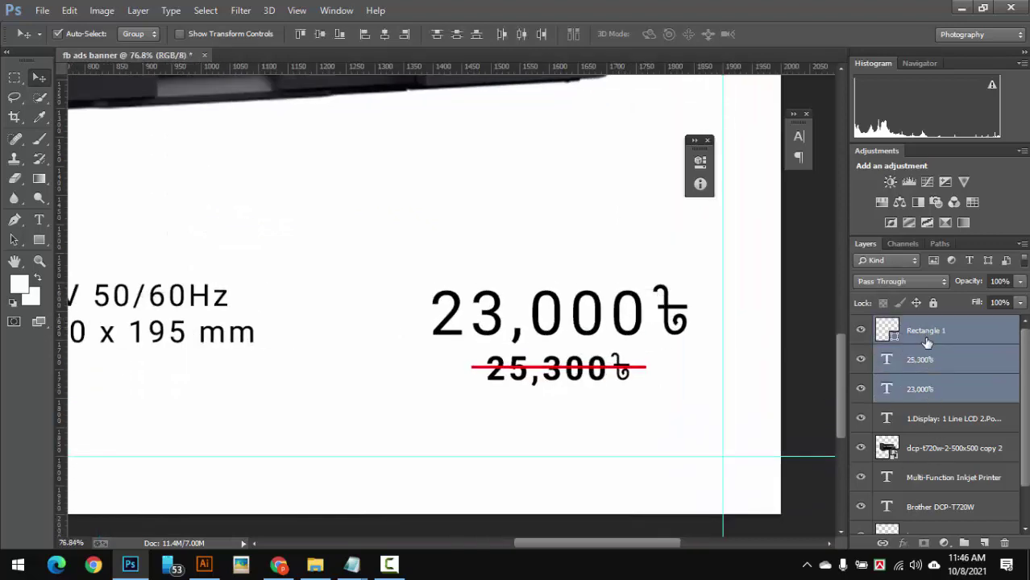
key(ctrl+g)
Vertically centre the price group against the spec list
drag(777, 372, 586, 435)
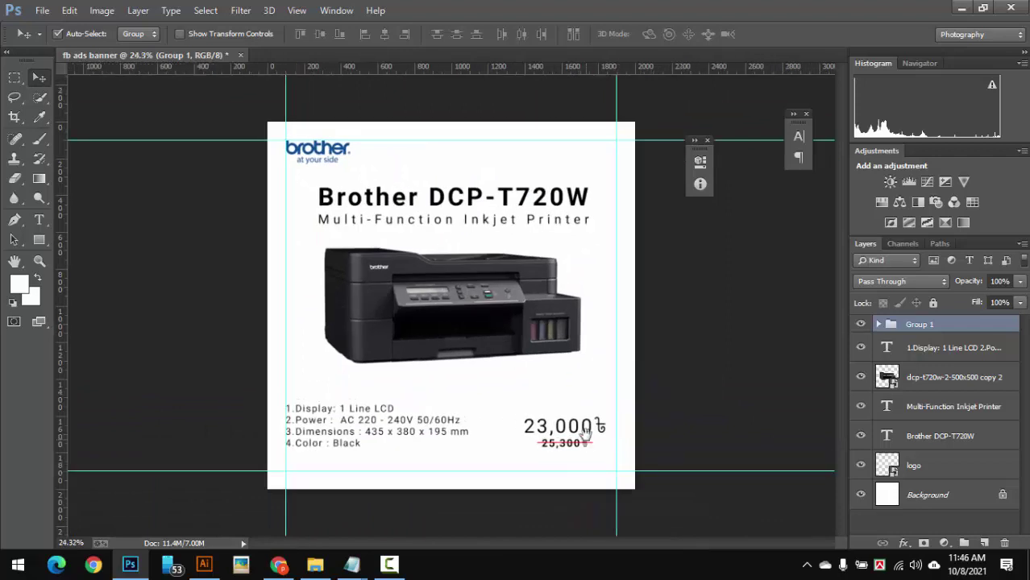
shift+click(367, 433)
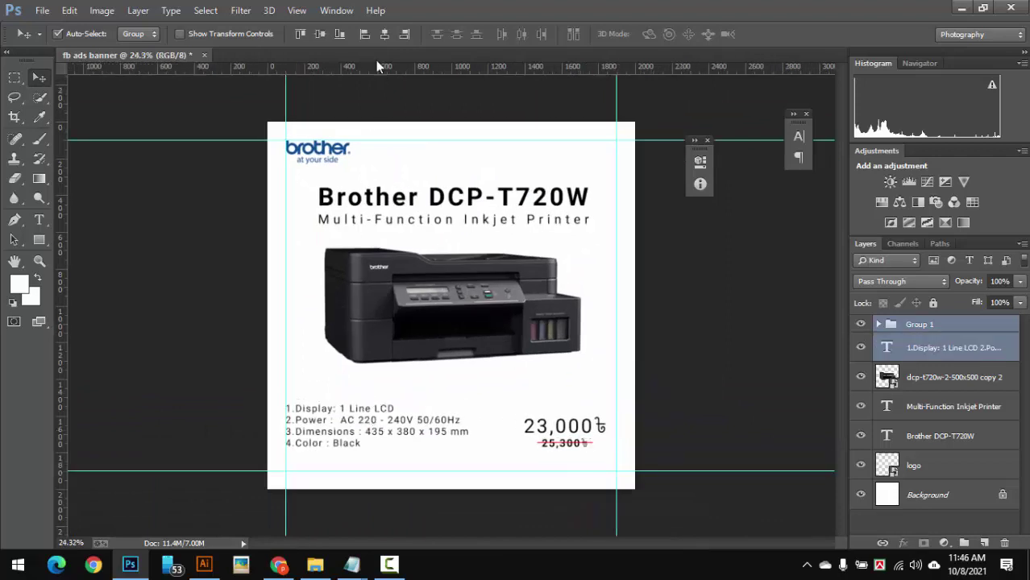
click(323, 30)
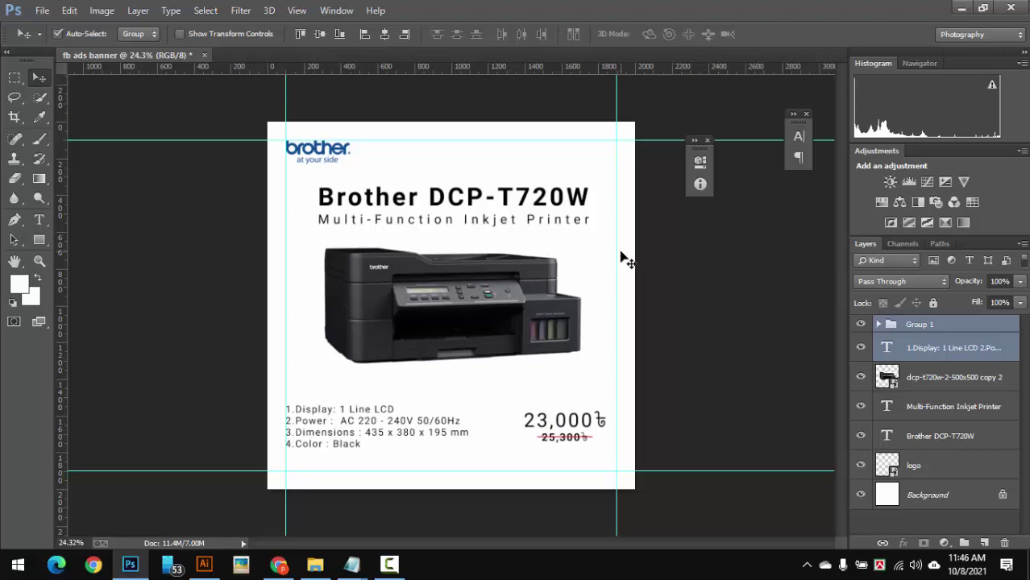
Clear the selection, scroll through the layers, and select the printer image layer
click(677, 298)
scroll(621, 407, down, 5)
scroll(524, 282, up, 2)
scroll(556, 292, up, 4)
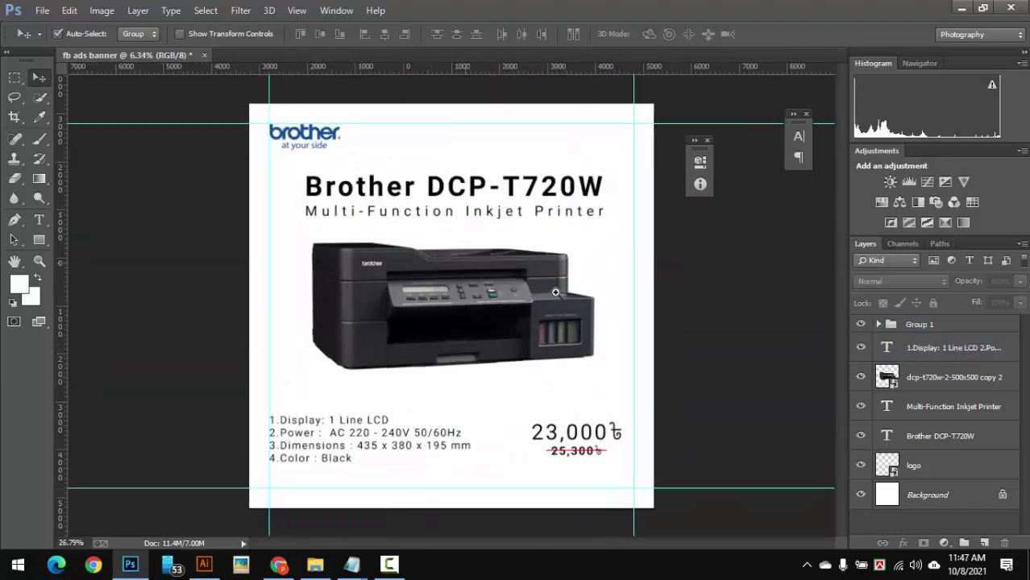
scroll(636, 295, down, 2)
scroll(626, 295, up, 1)
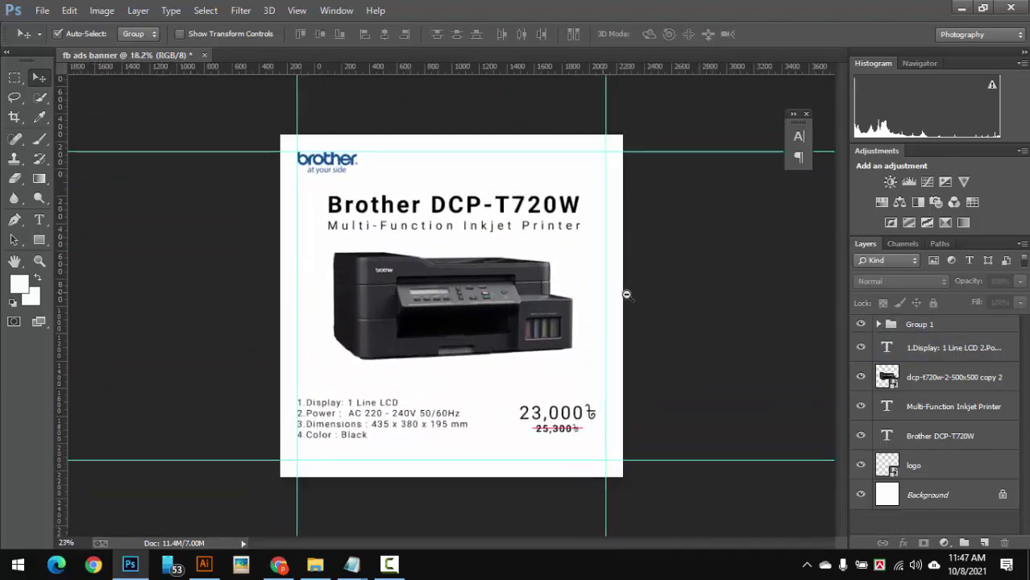
scroll(626, 295, up, 4)
click(470, 276)
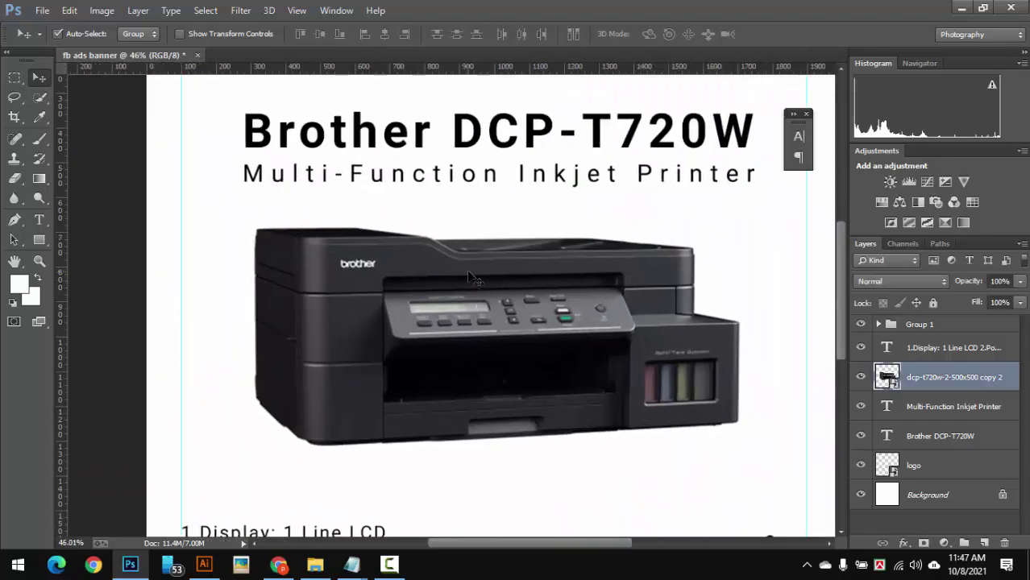
scroll(564, 306, down, 3)
Duplicate the printer image layer and select the lower copy
scroll(596, 319, up, 1)
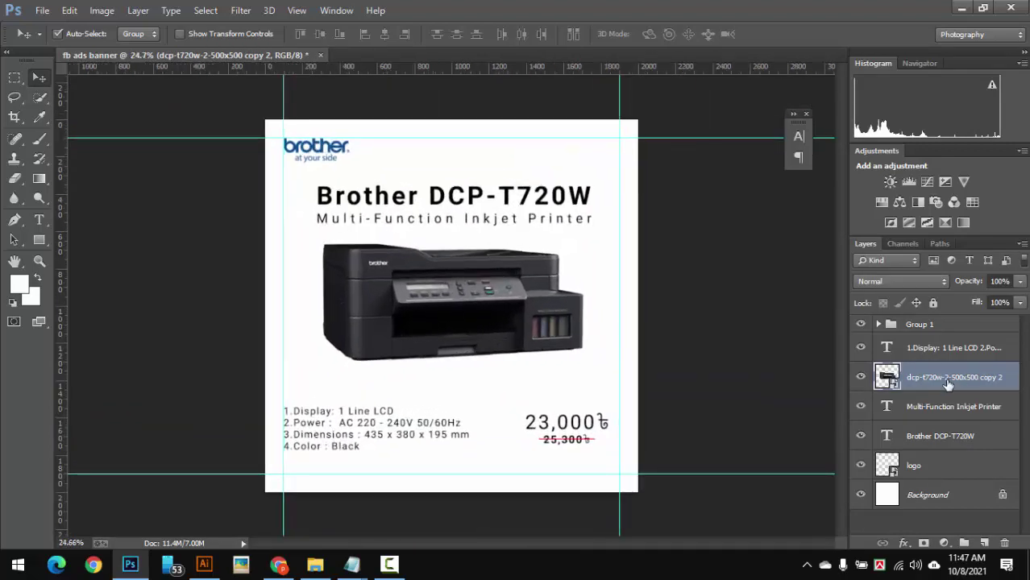
key(ctrl+j)
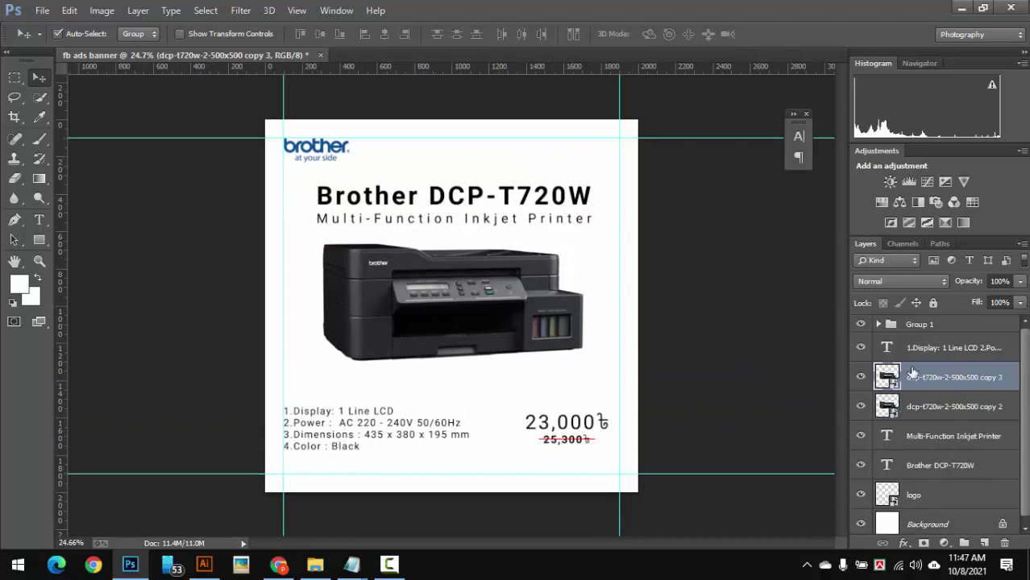
click(927, 407)
click(860, 407)
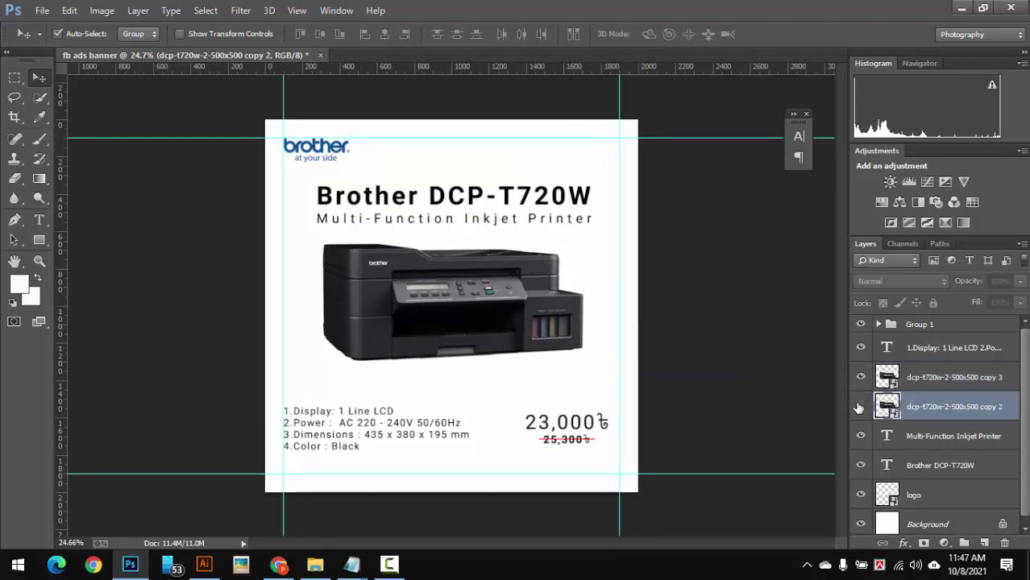
click(859, 406)
Flip the printer copy upside down and position it beneath the printer as a reflection
key(ctrl+t)
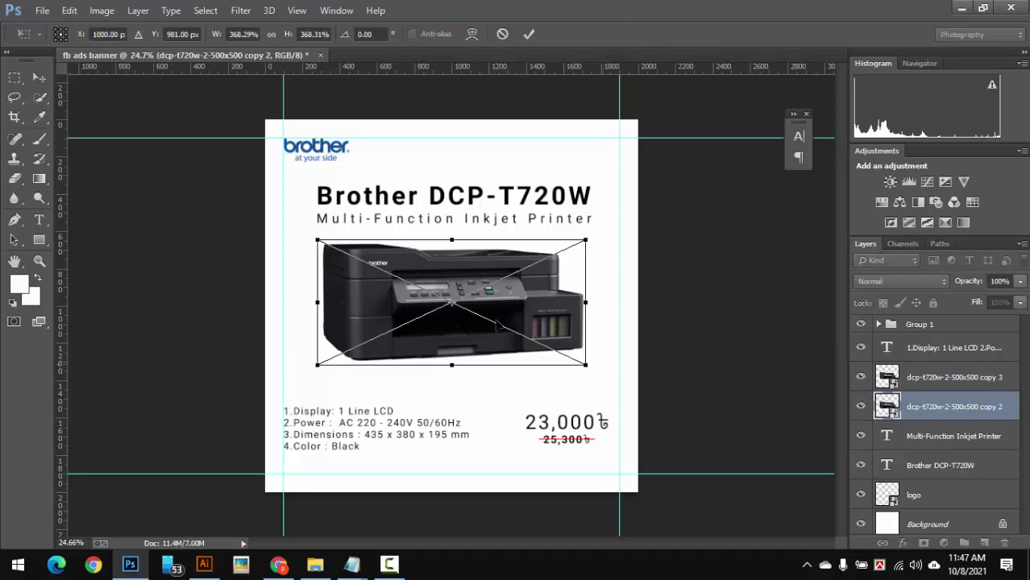
drag(451, 231, 451, 251)
drag(460, 347, 466, 468)
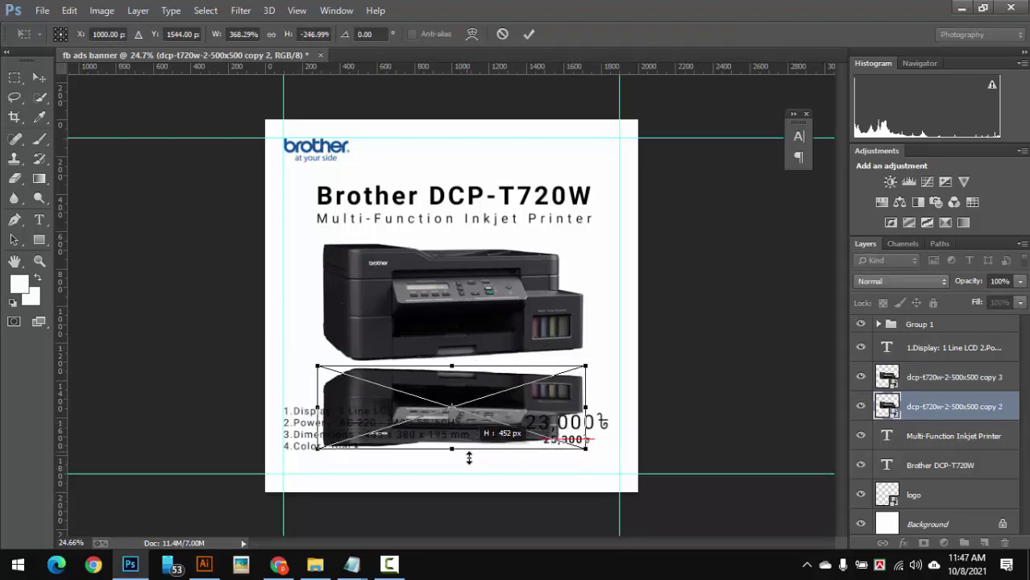
drag(466, 464, 467, 466)
mouse_move(486, 413)
mouse_down()
mouse_move(497, 332)
mouse_move(502, 379)
mouse_up()
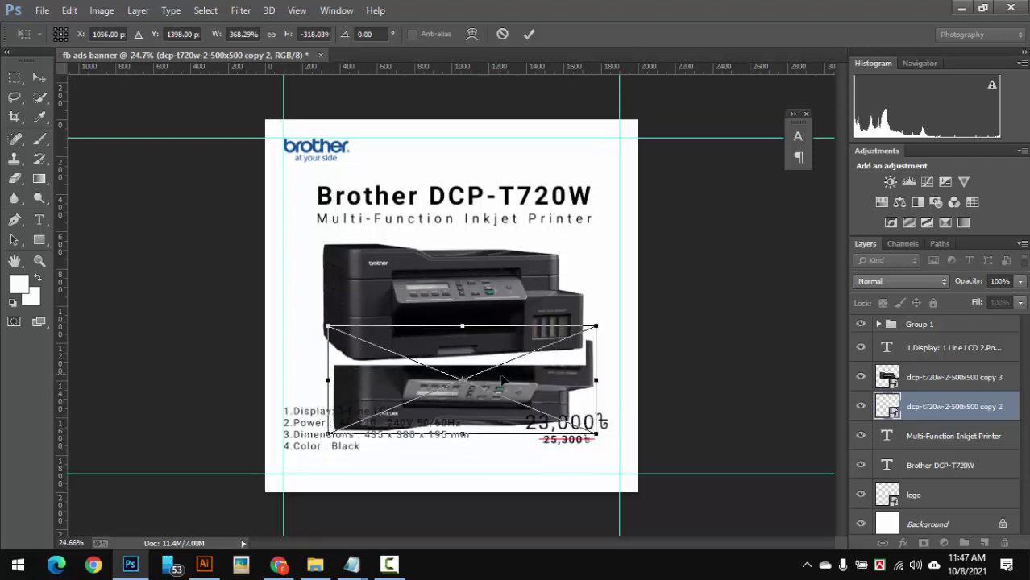
key(Return)
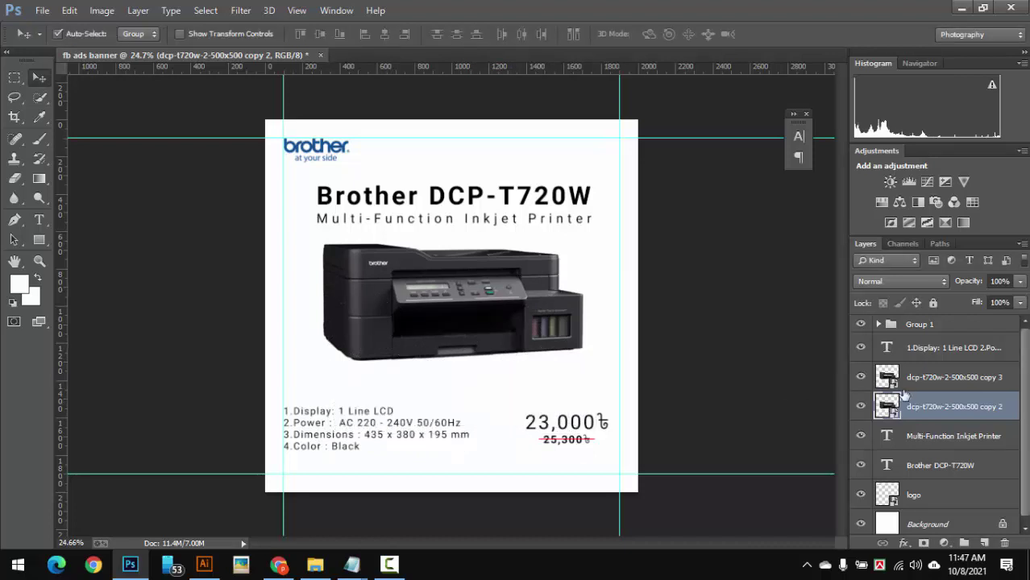
Hide the flipped printer copy and open the printer image's source file
click(860, 407)
click(859, 377)
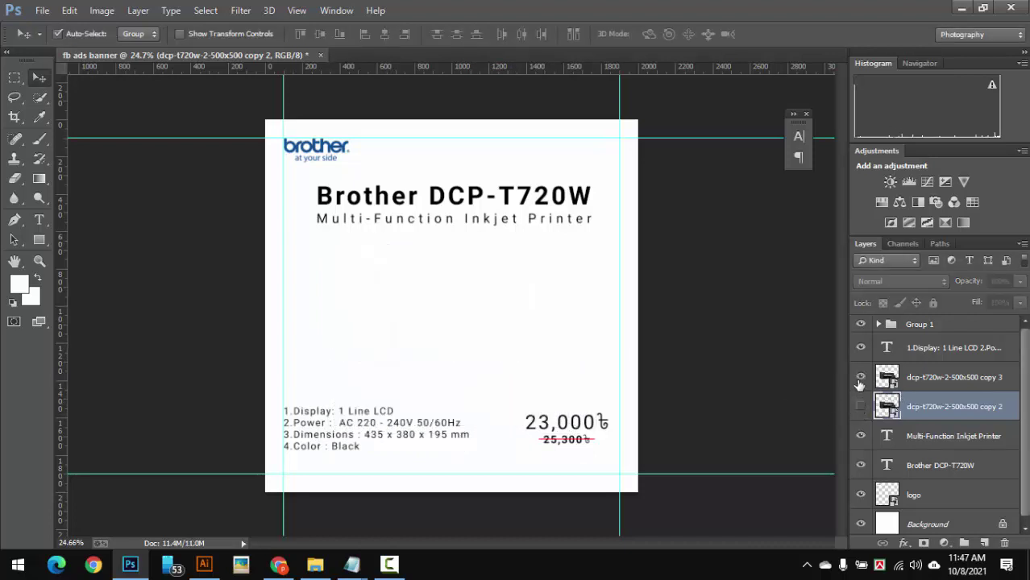
click(860, 377)
click(893, 383)
double_click(893, 383)
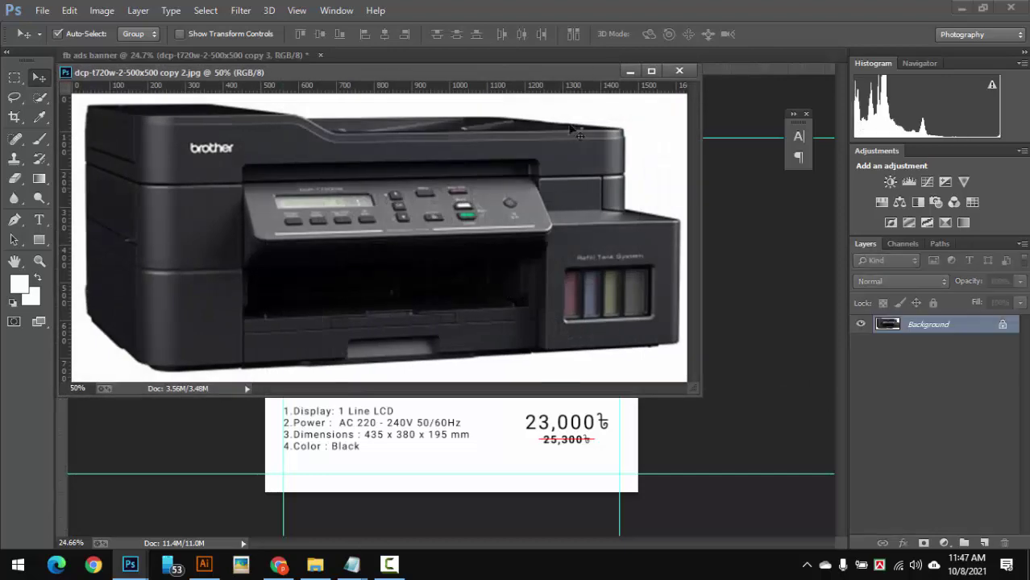
mouse_move(566, 78)
mouse_down()
mouse_move(661, 74)
mouse_move(660, 58)
mouse_up()
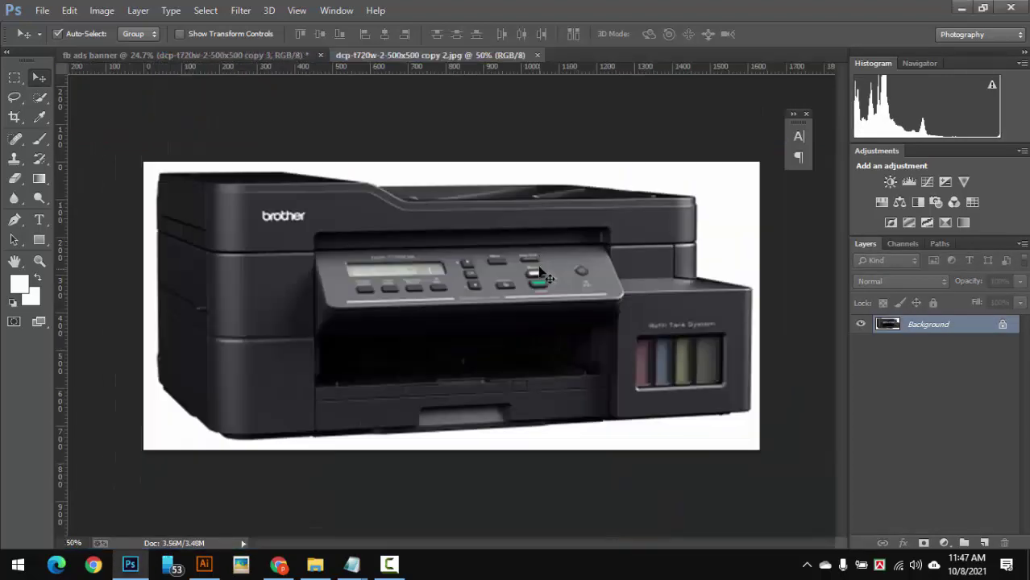
Select the white background with Color Range, unlock the layer, and delete it
key(alt+s)
key(c)
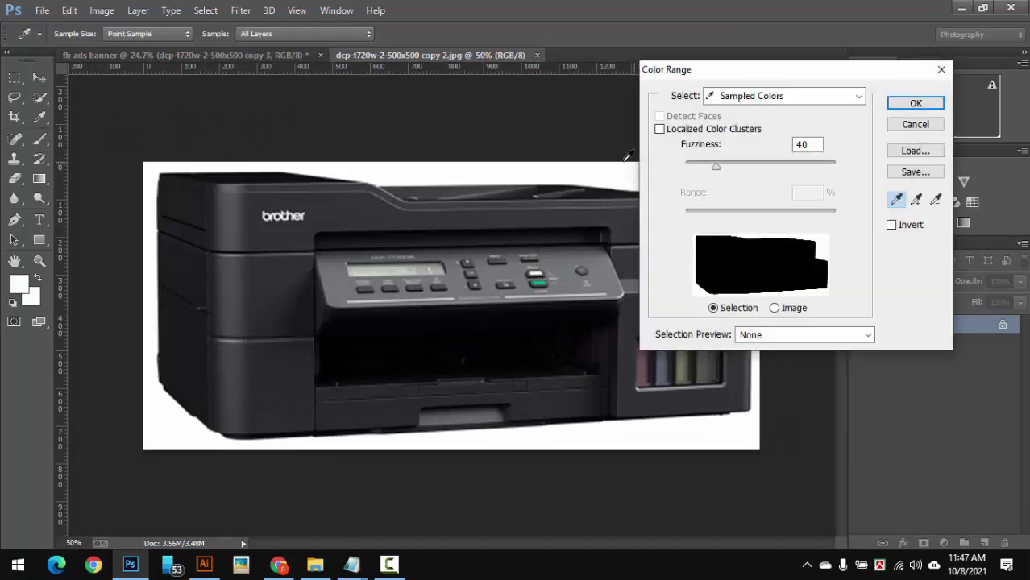
click(628, 155)
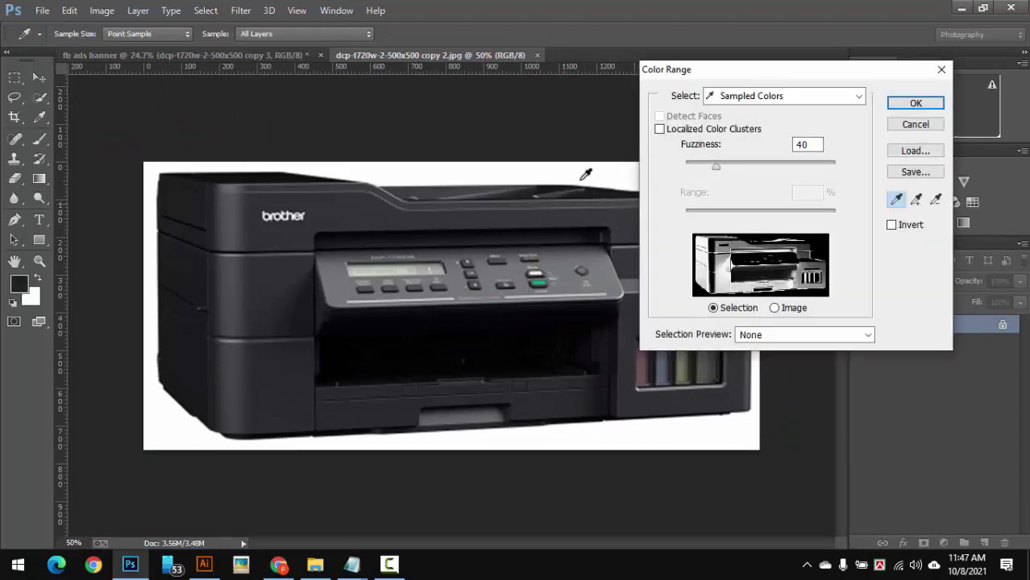
click(594, 170)
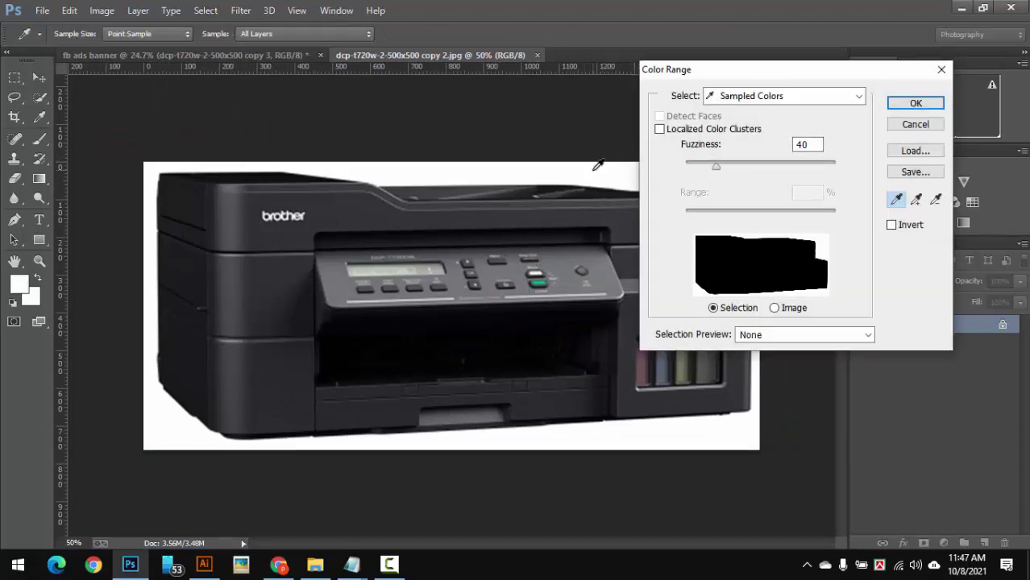
click(915, 103)
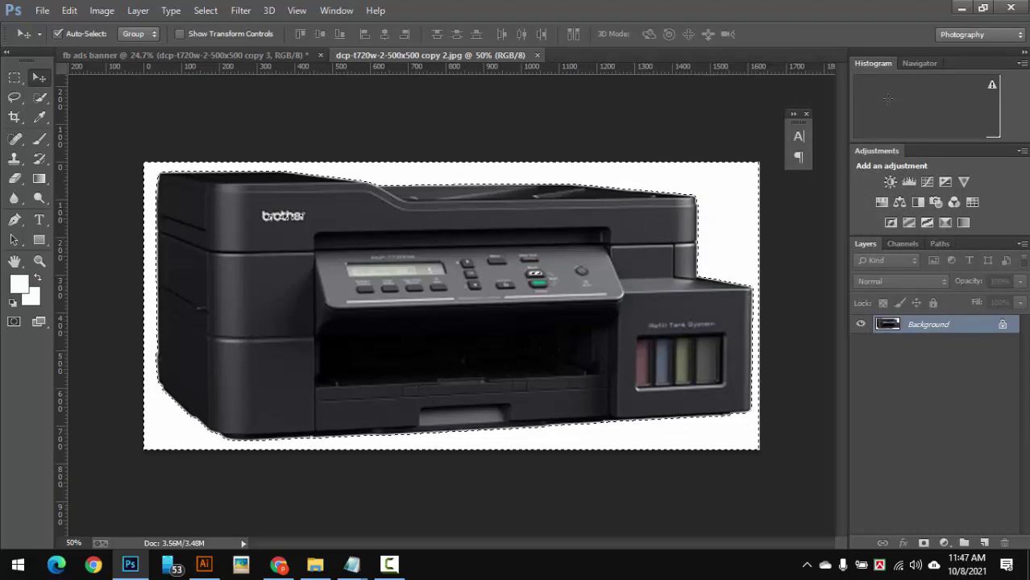
key(shift+F5)
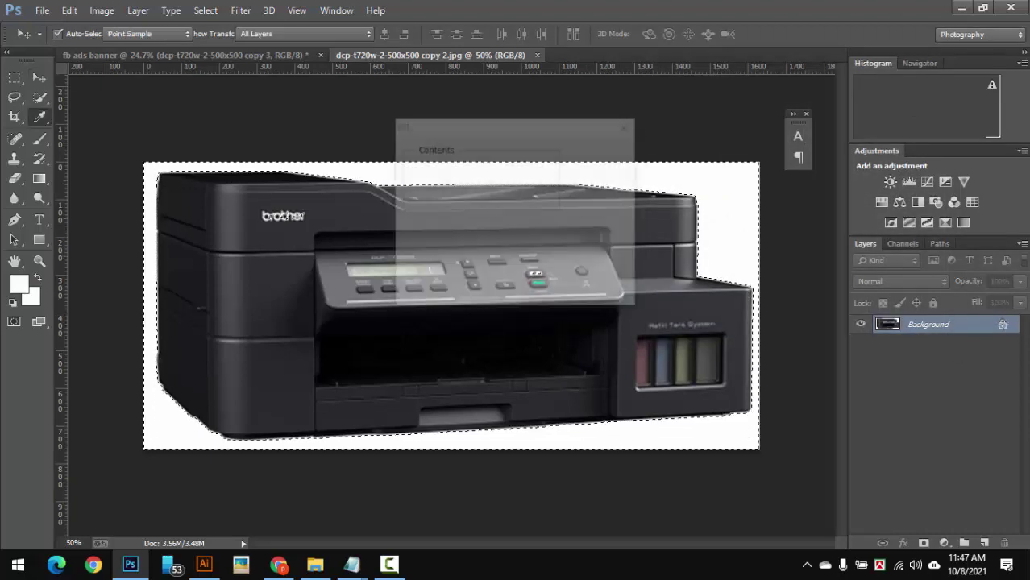
click(602, 176)
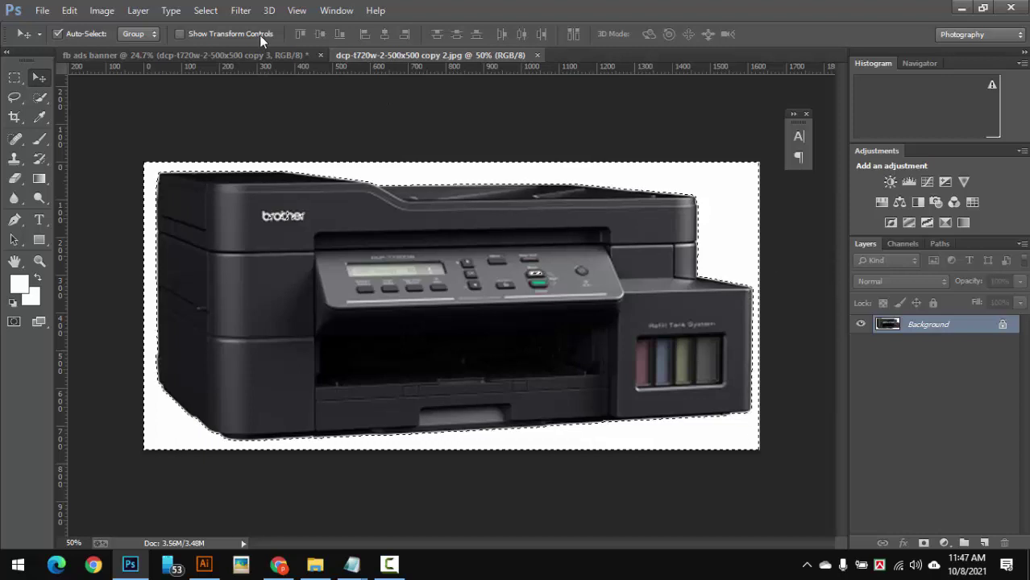
click(1004, 326)
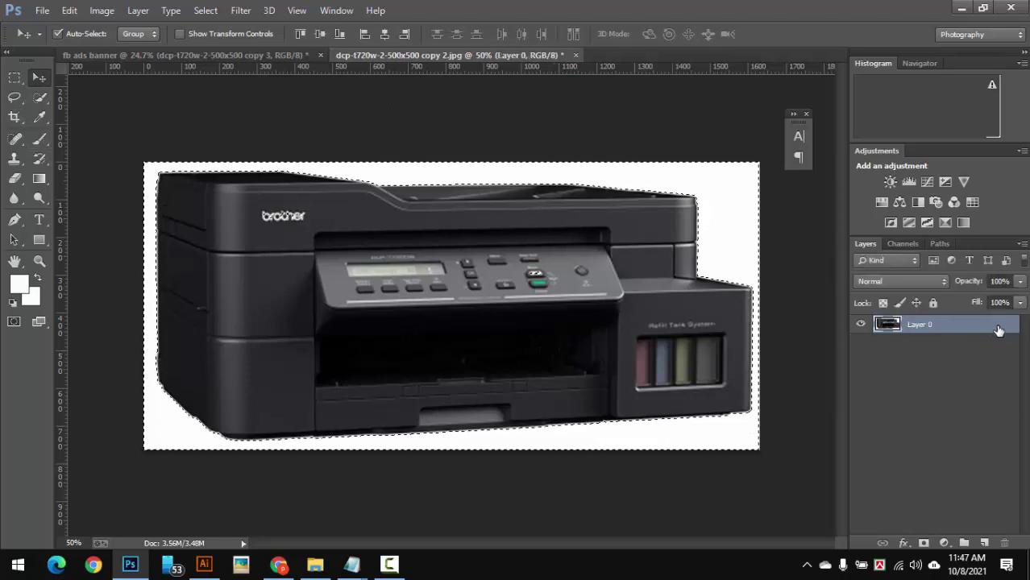
key(Delete)
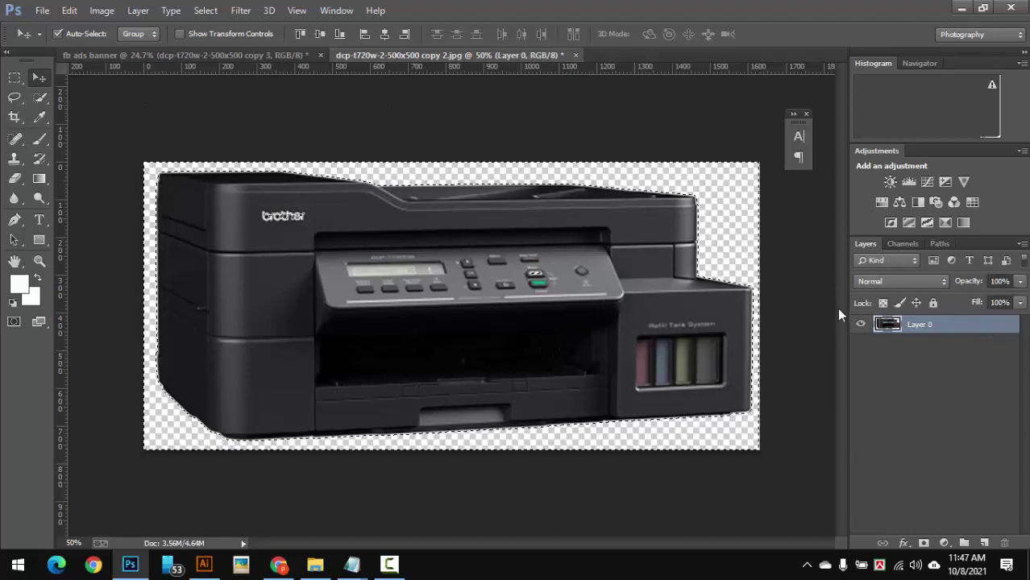
Close the cut-out printer image document
key(ctrl+shift+s)
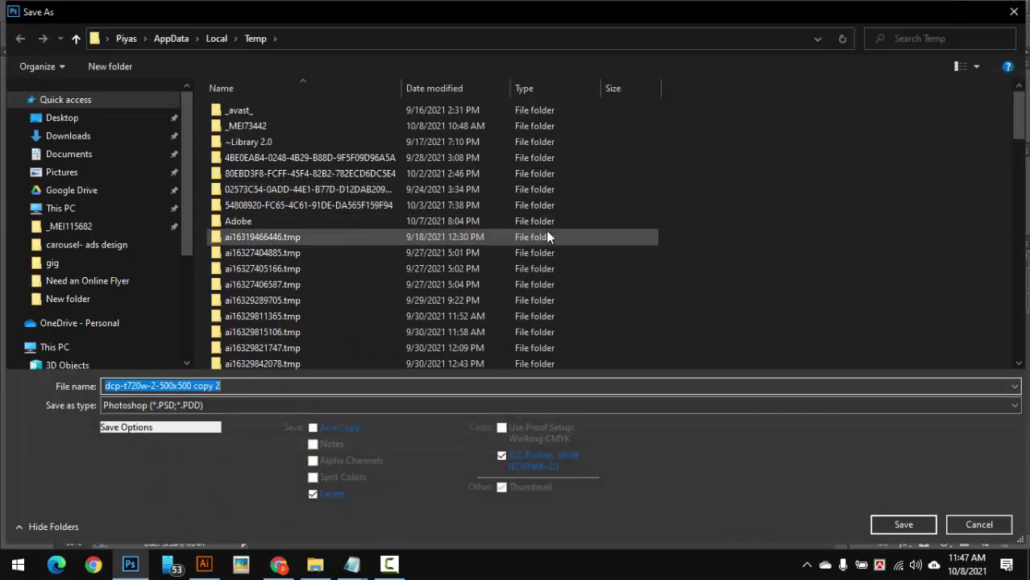
click(947, 531)
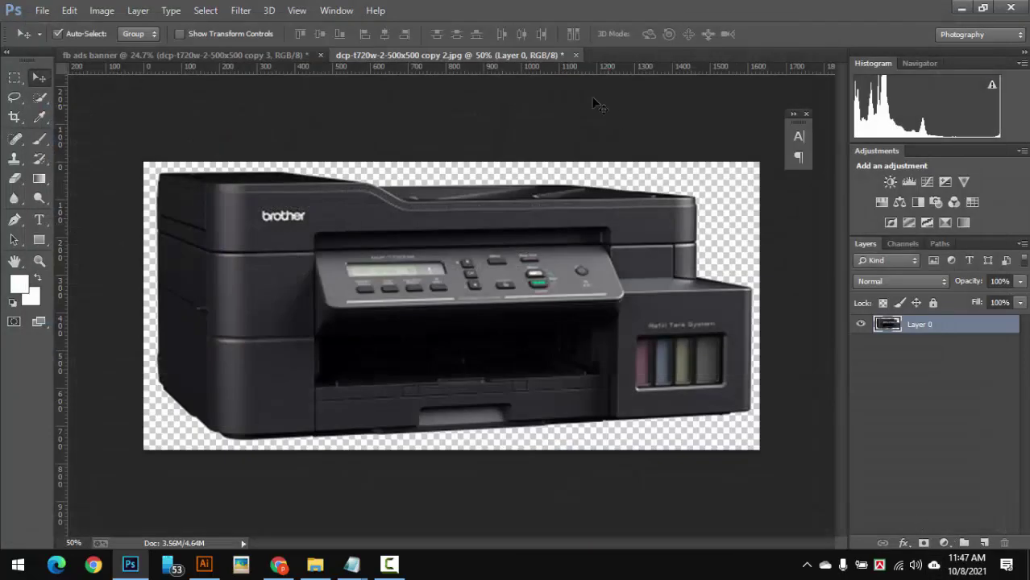
click(576, 55)
click(516, 224)
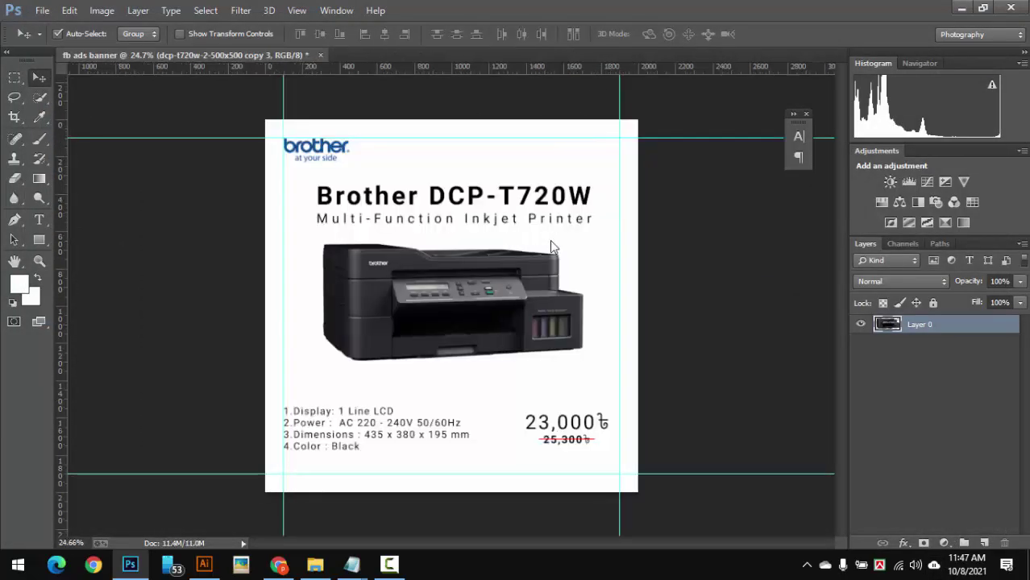
Drag the Layer 3 geometric pattern image from the assets folder onto the banner
scroll(529, 269, up, 3)
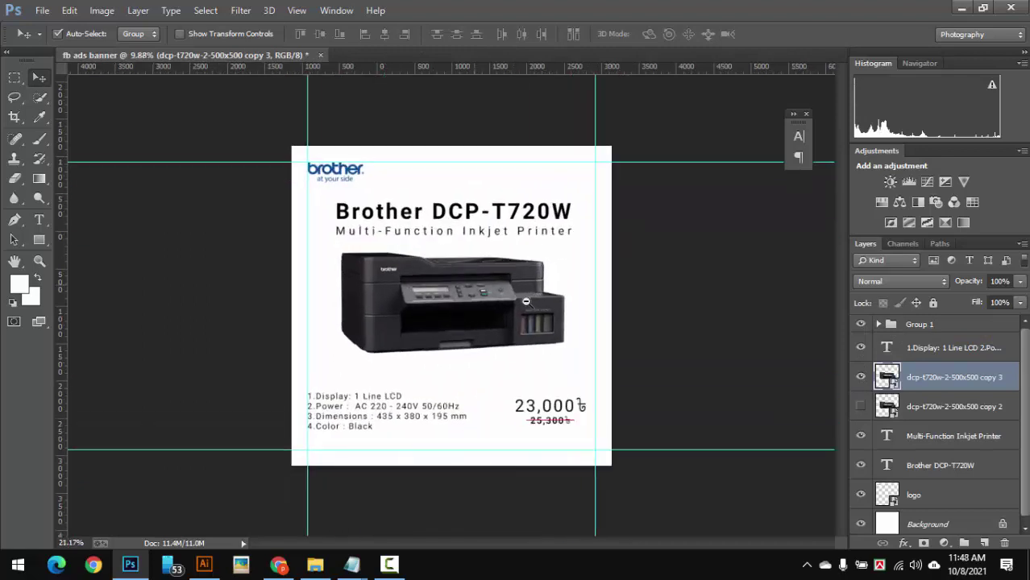
click(315, 564)
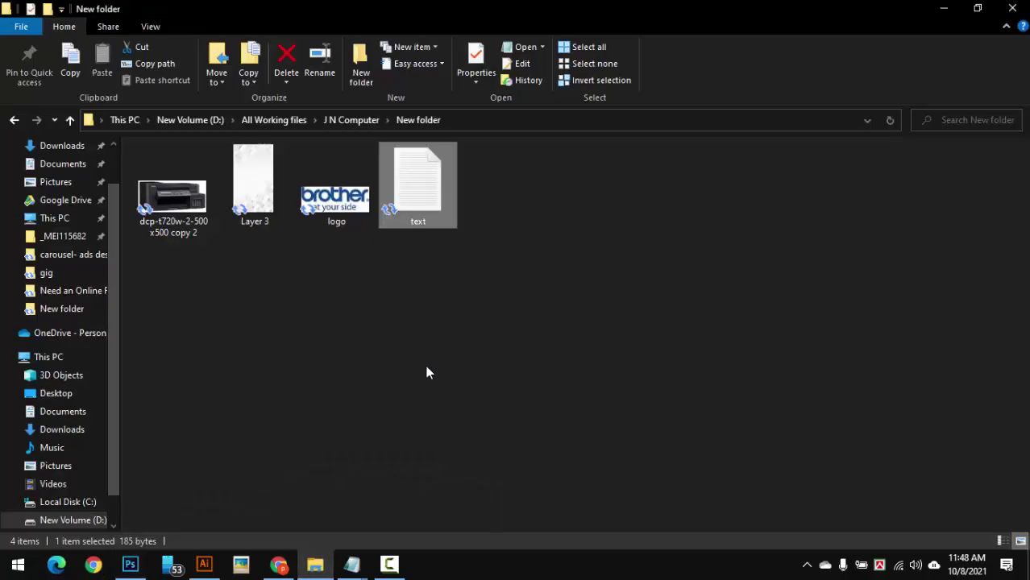
mouse_move(253, 179)
mouse_down()
mouse_move(441, 378)
mouse_move(491, 347)
mouse_up()
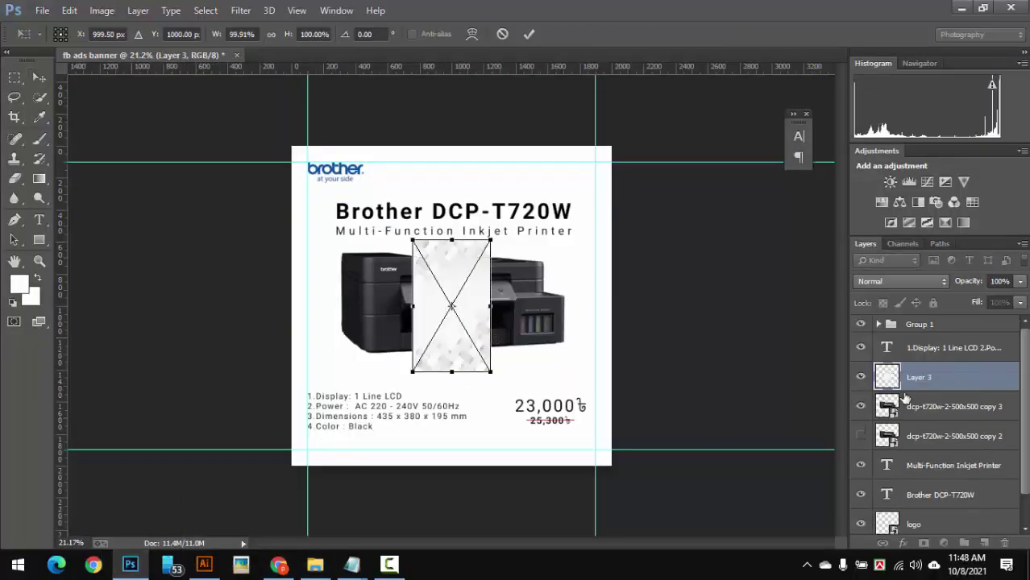
Commit the placed Layer 3 pattern and drag it down to just above Background
scroll(985, 400, down, 1)
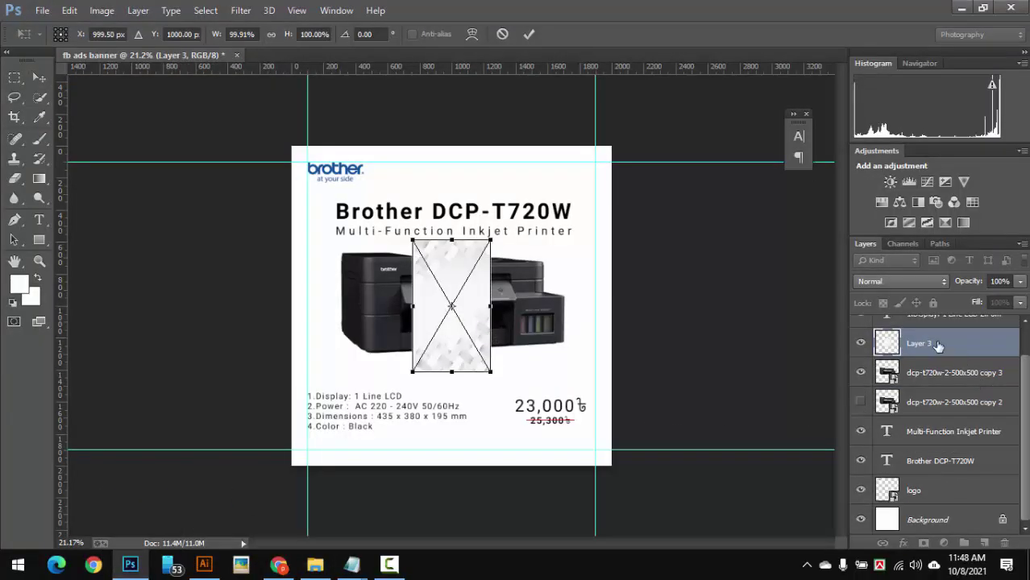
key(Return)
scroll(927, 394, up, 1)
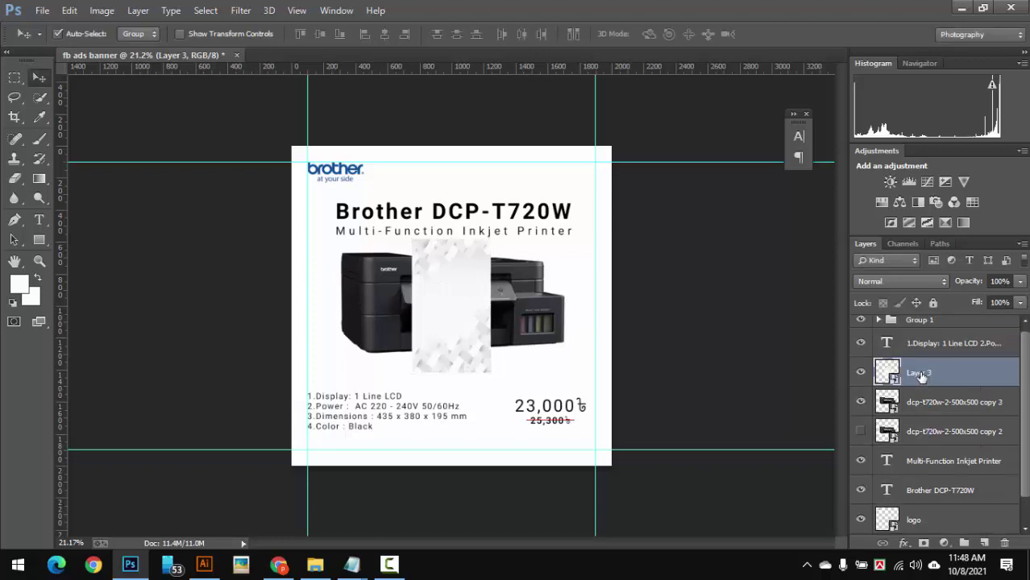
click(861, 373)
click(861, 372)
scroll(910, 372, down, 1)
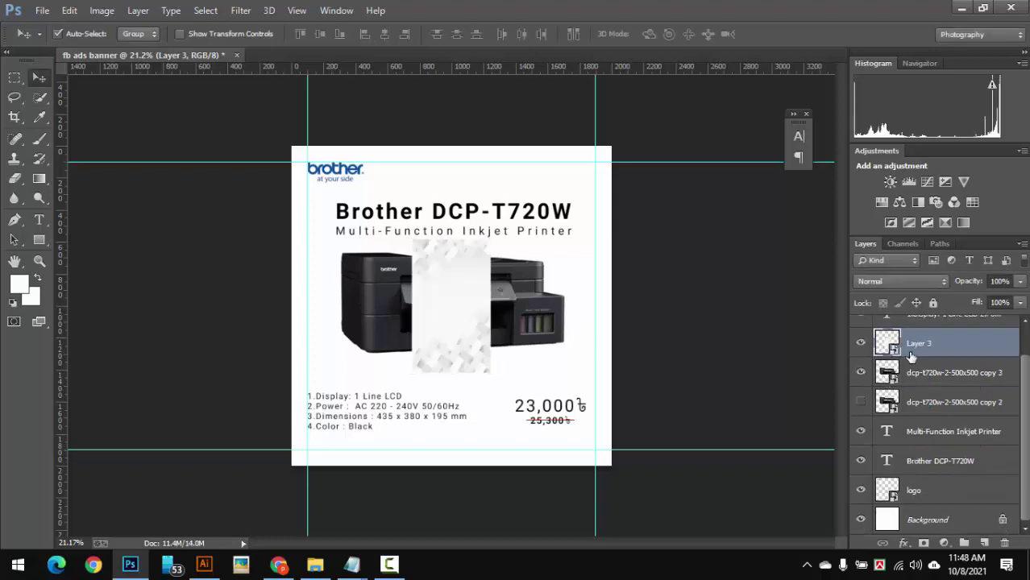
drag(915, 372, 935, 504)
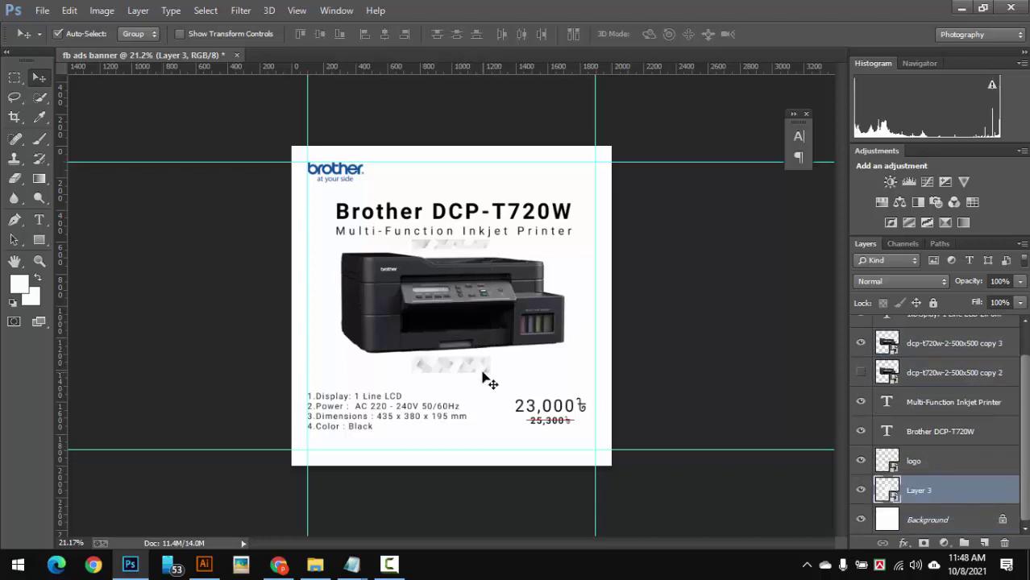
Enlarge Layer 3 and align it to the top-left corner so it spans the full 2000 px width
key(ctrl+t)
drag(489, 372, 565, 462)
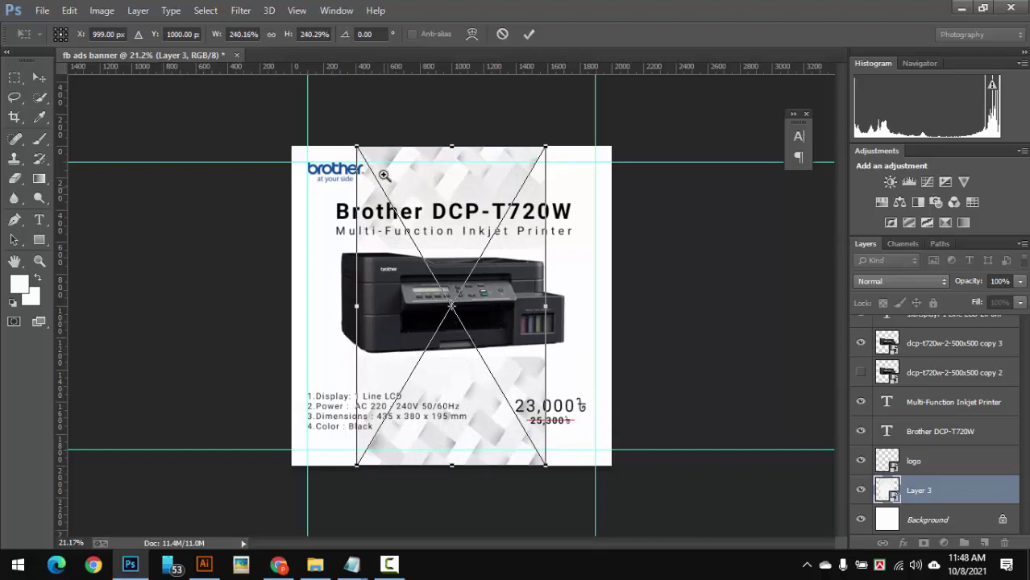
drag(385, 176, 444, 208)
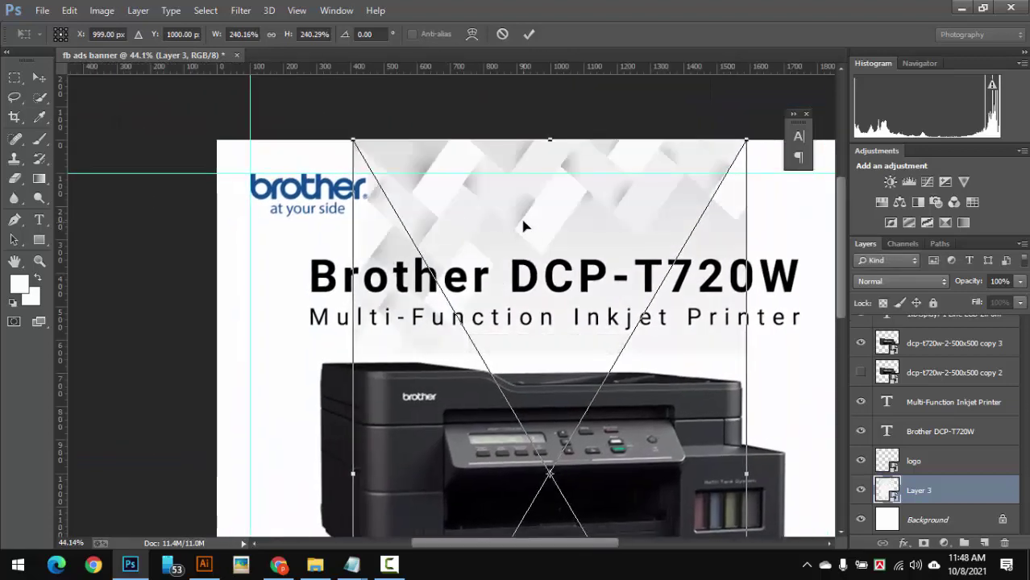
drag(523, 226, 419, 213)
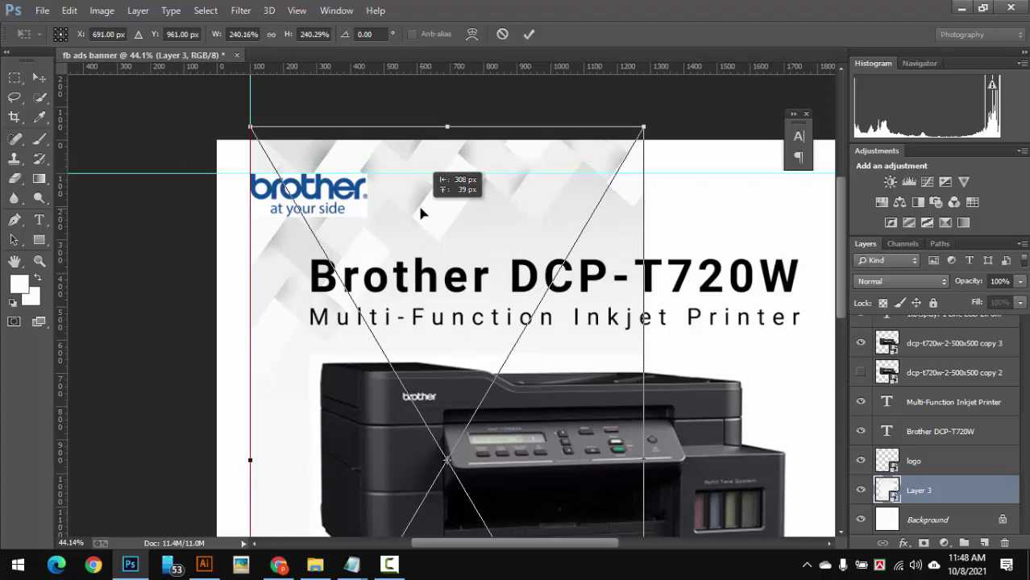
drag(420, 213, 416, 220)
drag(407, 225, 384, 228)
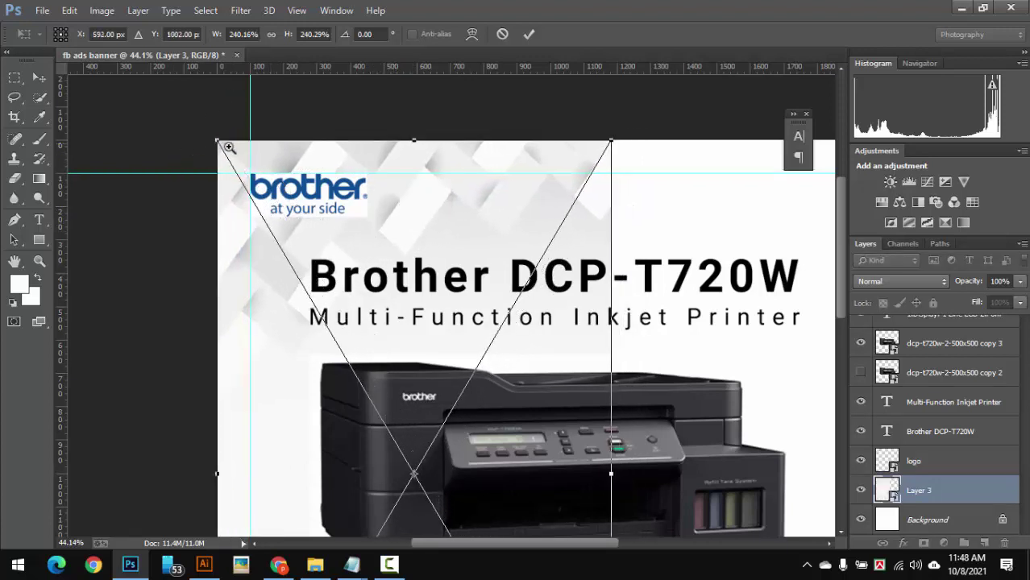
mouse_move(229, 147)
mouse_down()
mouse_move(321, 172)
mouse_move(347, 191)
mouse_move(444, 198)
mouse_move(298, 212)
mouse_move(500, 330)
mouse_move(627, 308)
mouse_up()
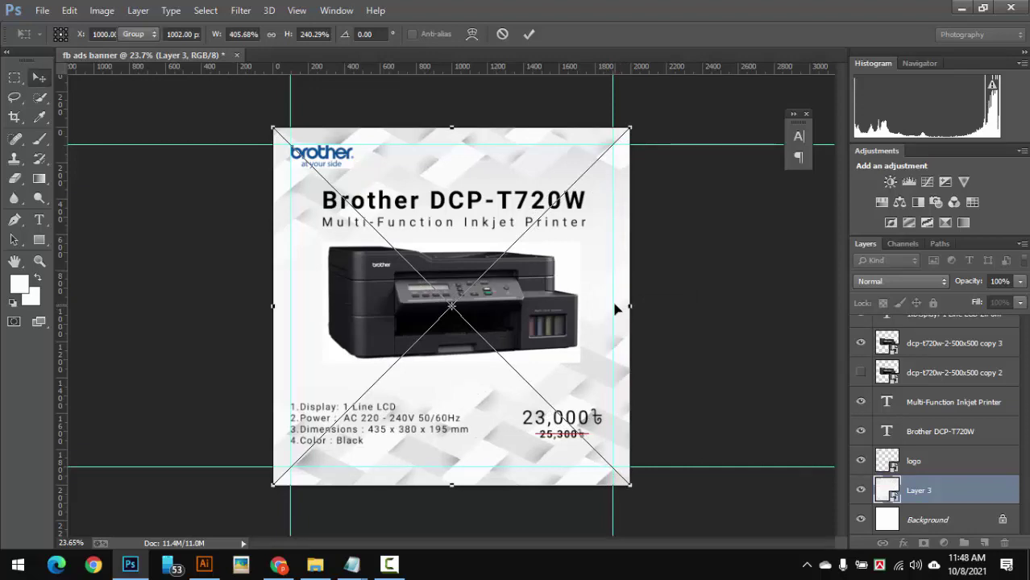
key(Return)
Set the Layer 3 pattern opacity to 40%
scroll(485, 163, up, 3)
scroll(485, 164, down, 6)
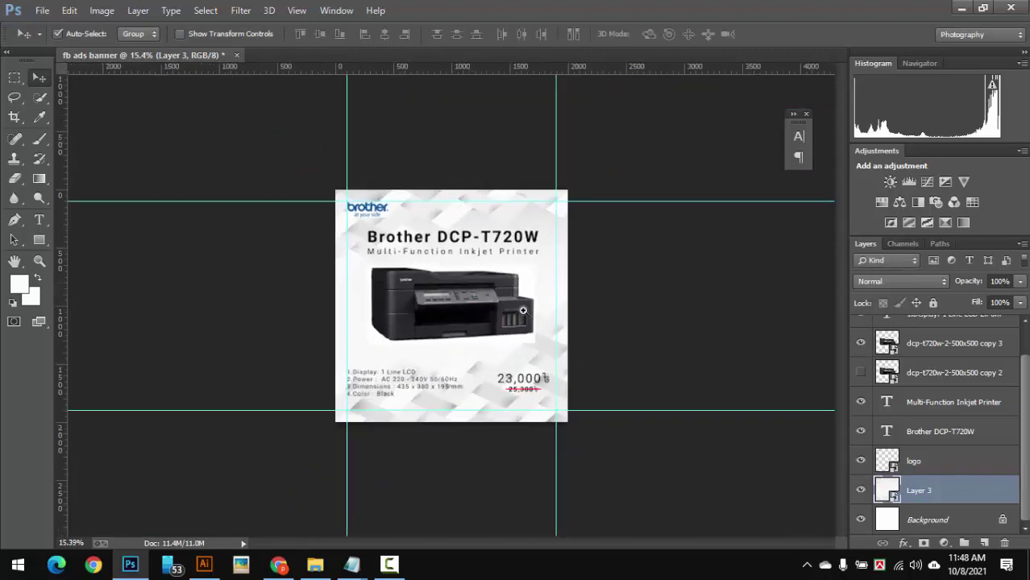
scroll(485, 164, up, 5)
scroll(486, 163, down, 1)
click(1019, 281)
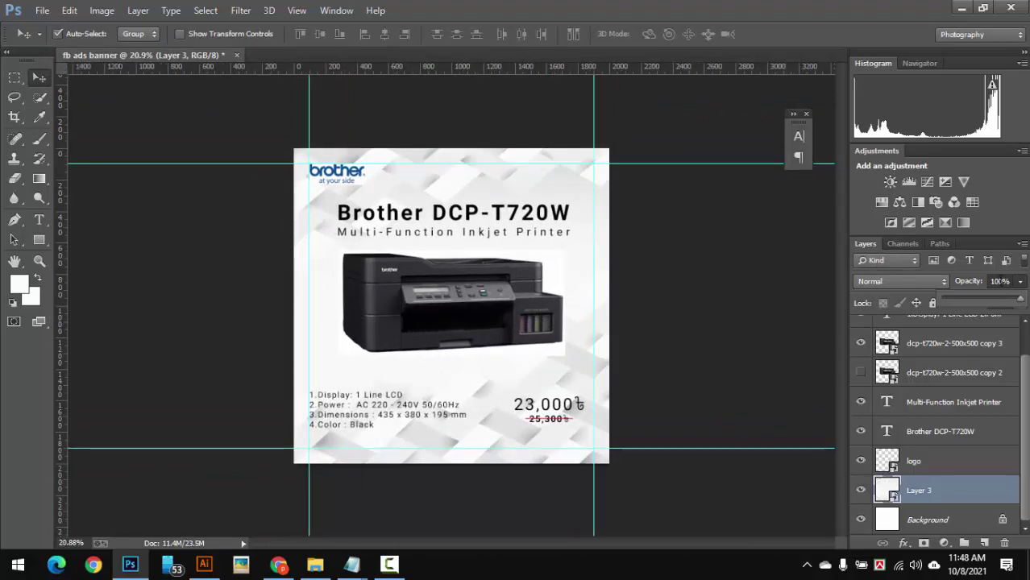
click(1013, 292)
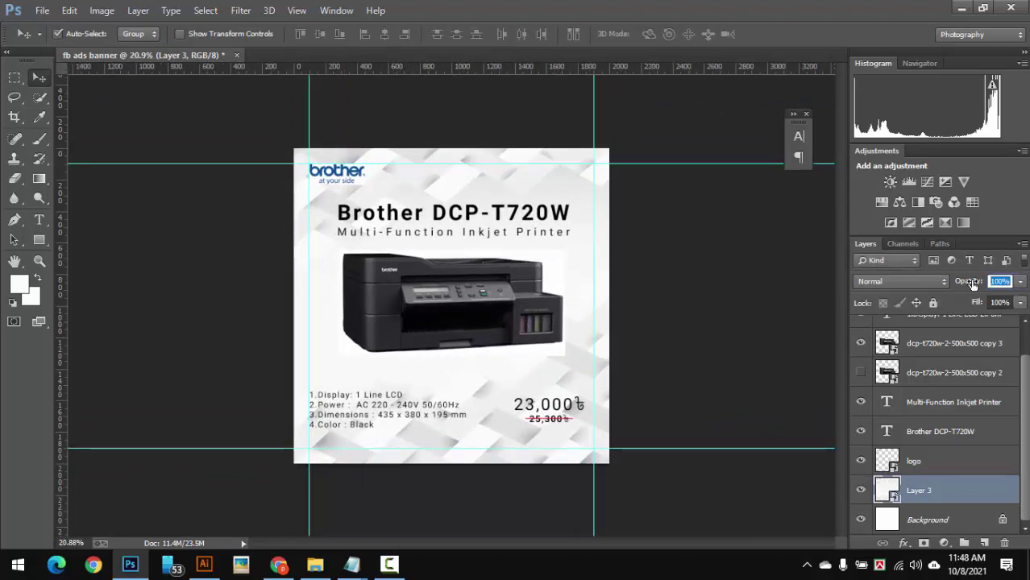
text(40)
key(Return)
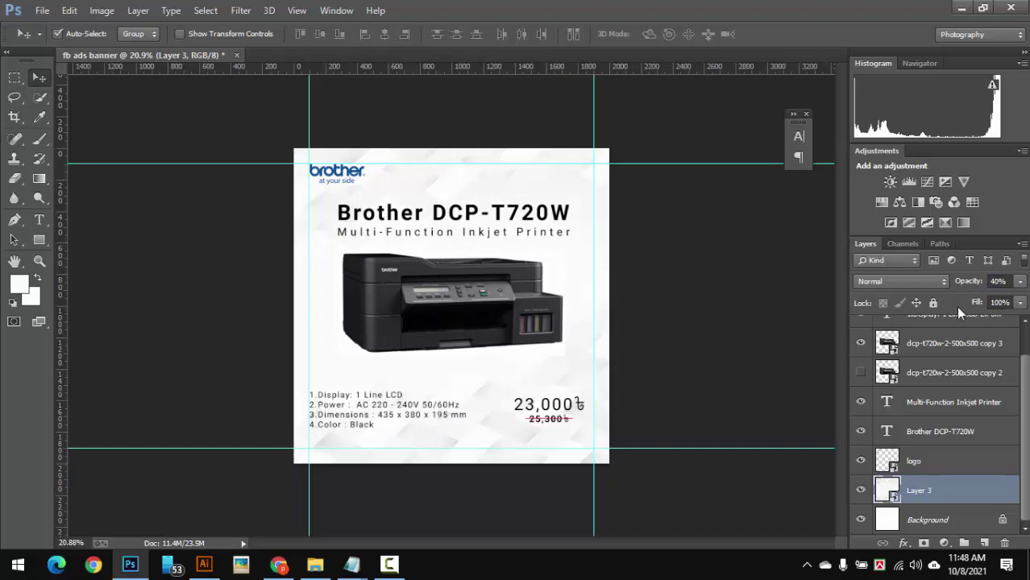
Hide the guide lines and review the finished banner
scroll(542, 260, down, 3)
scroll(551, 282, up, 4)
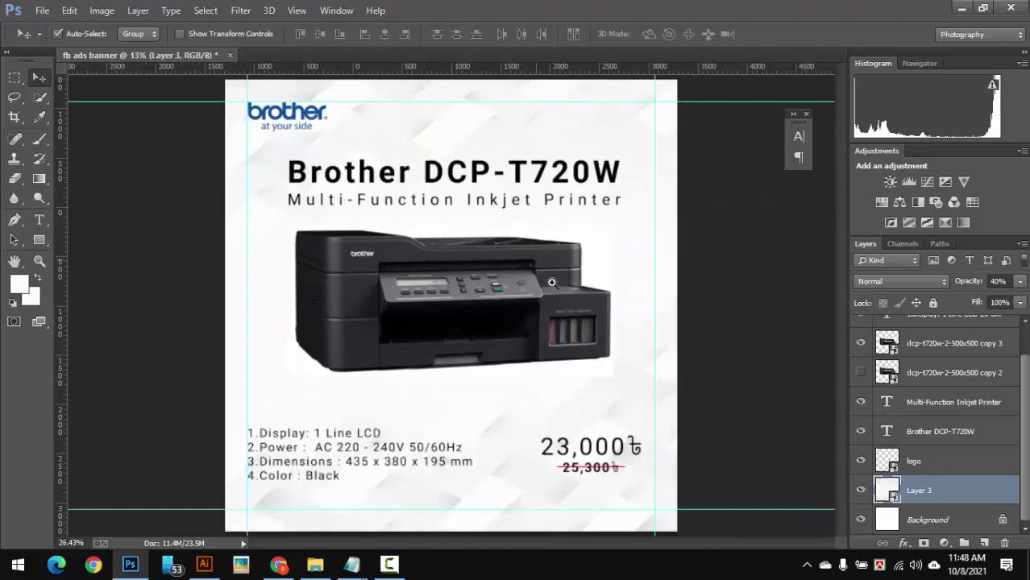
scroll(551, 282, down, 2)
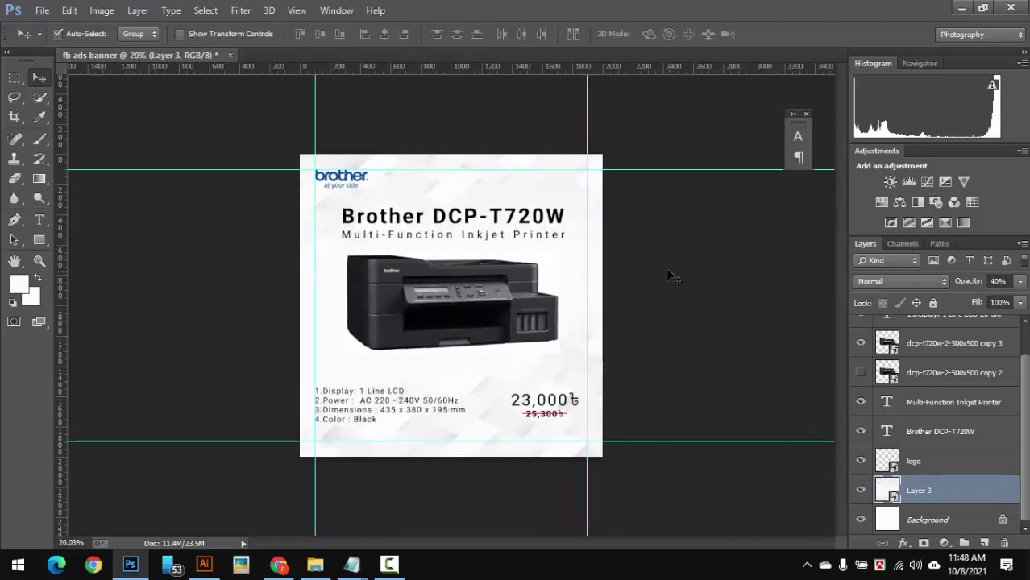
key(ctrl+h)
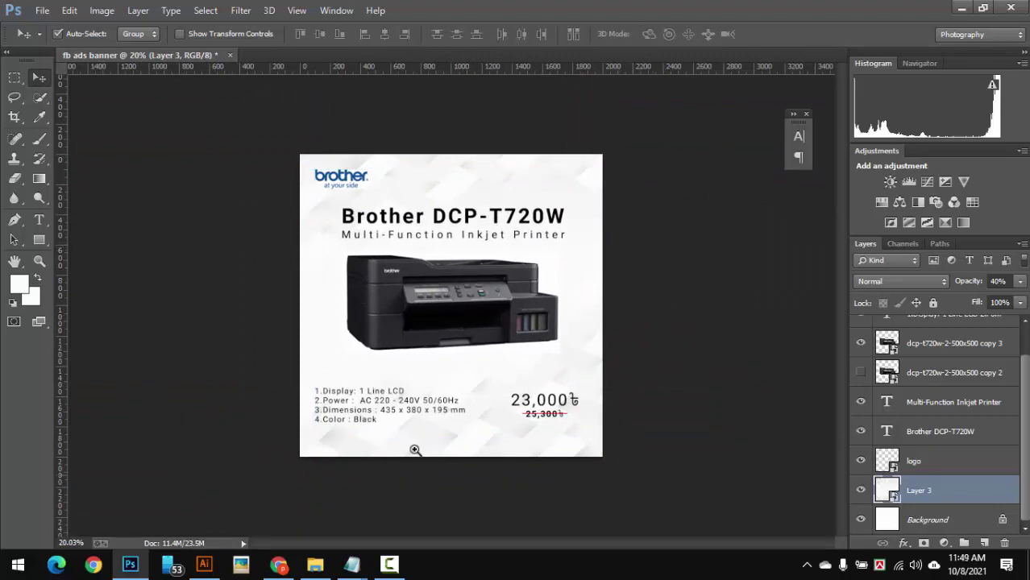
scroll(417, 419, up, 3)
scroll(455, 425, down, 2)
scroll(380, 430, down, 2)
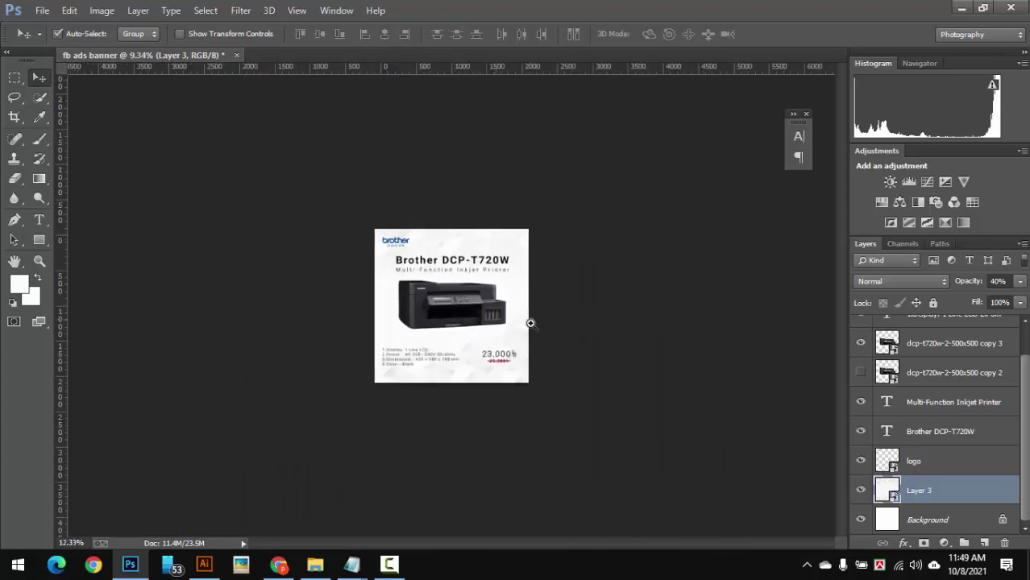
scroll(529, 322, up, 2)
scroll(712, 327, up, 1)
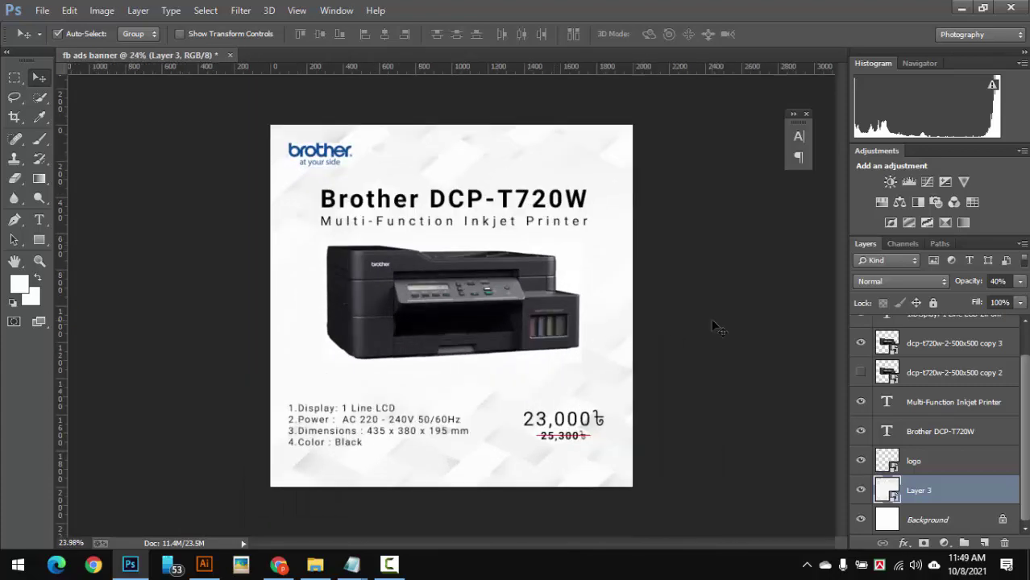